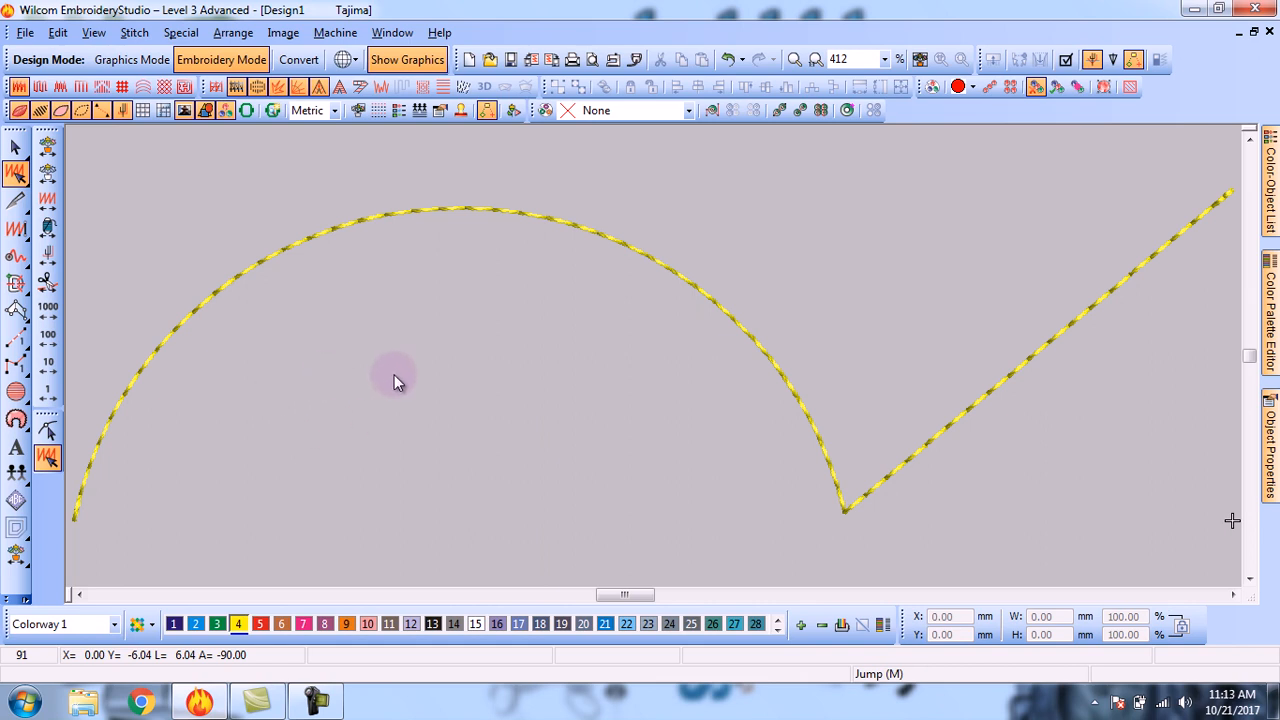
# Define a black circle sequin in the sequin palette with a 3.0 mm size and a 1.5 mm hole
pyautogui.click(547, 110)
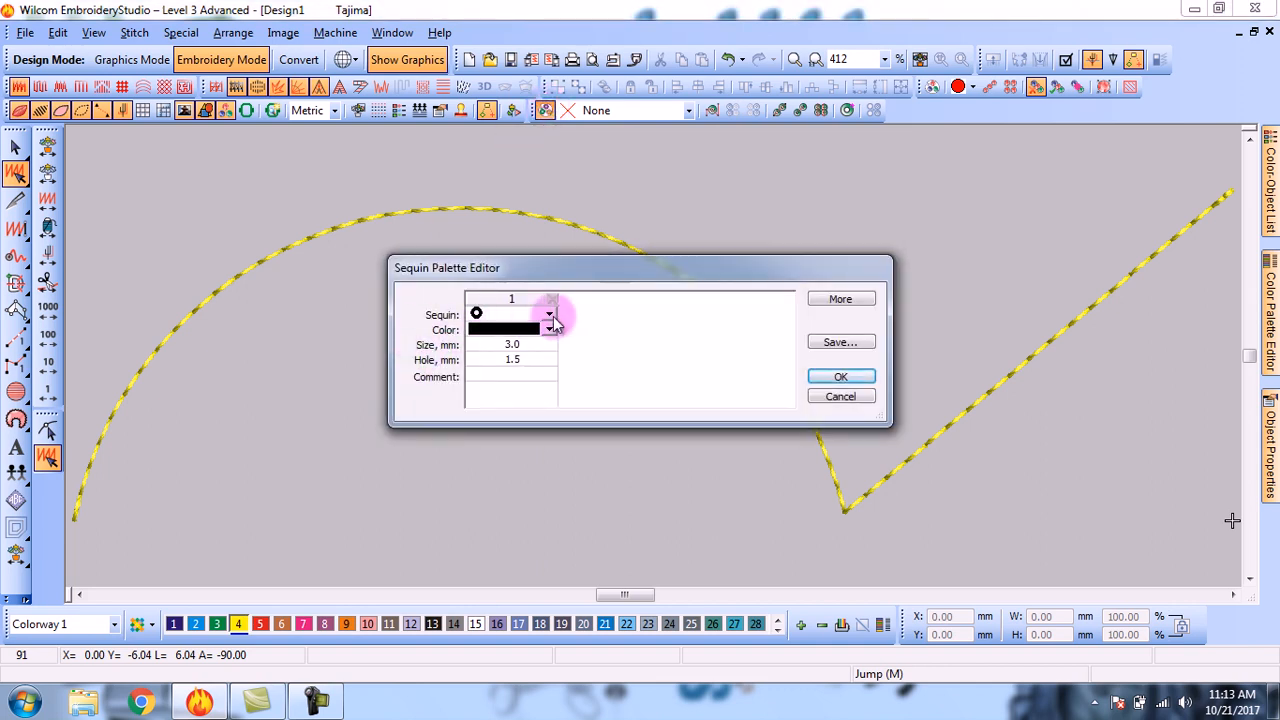
pyautogui.click(549, 316)
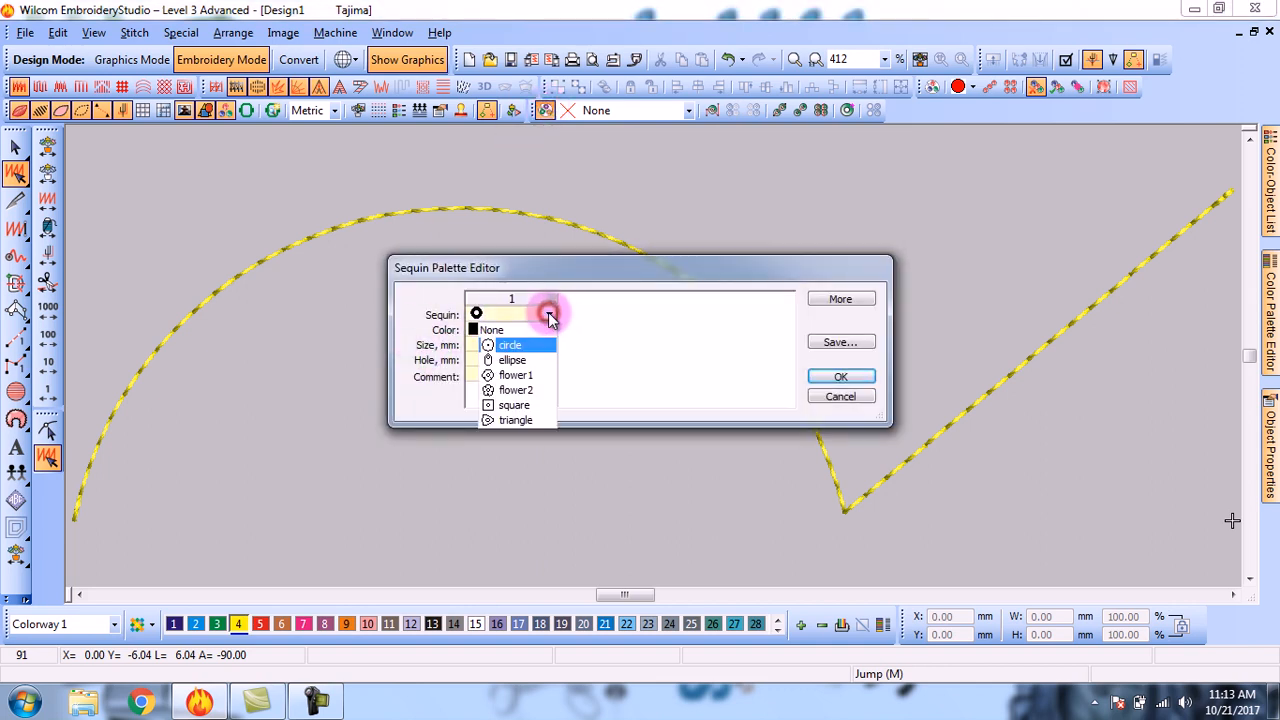
pyautogui.click(510, 345)
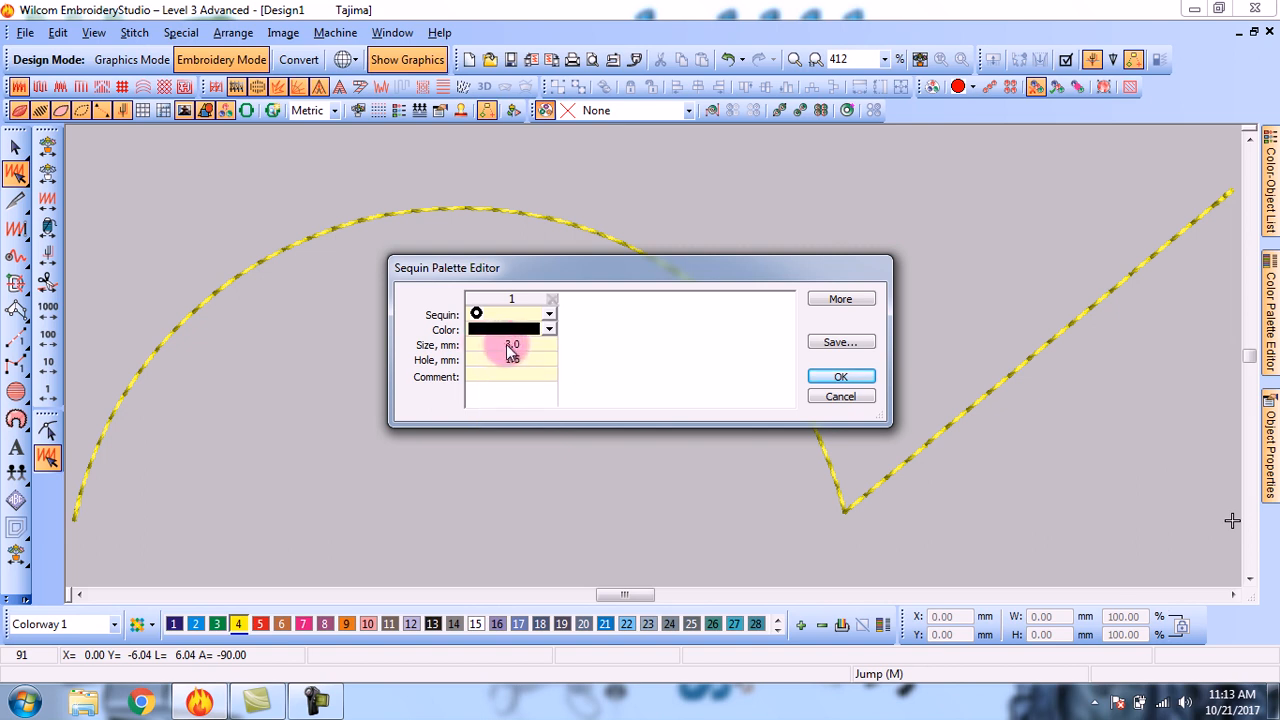
pyautogui.doubleClick(512, 345)
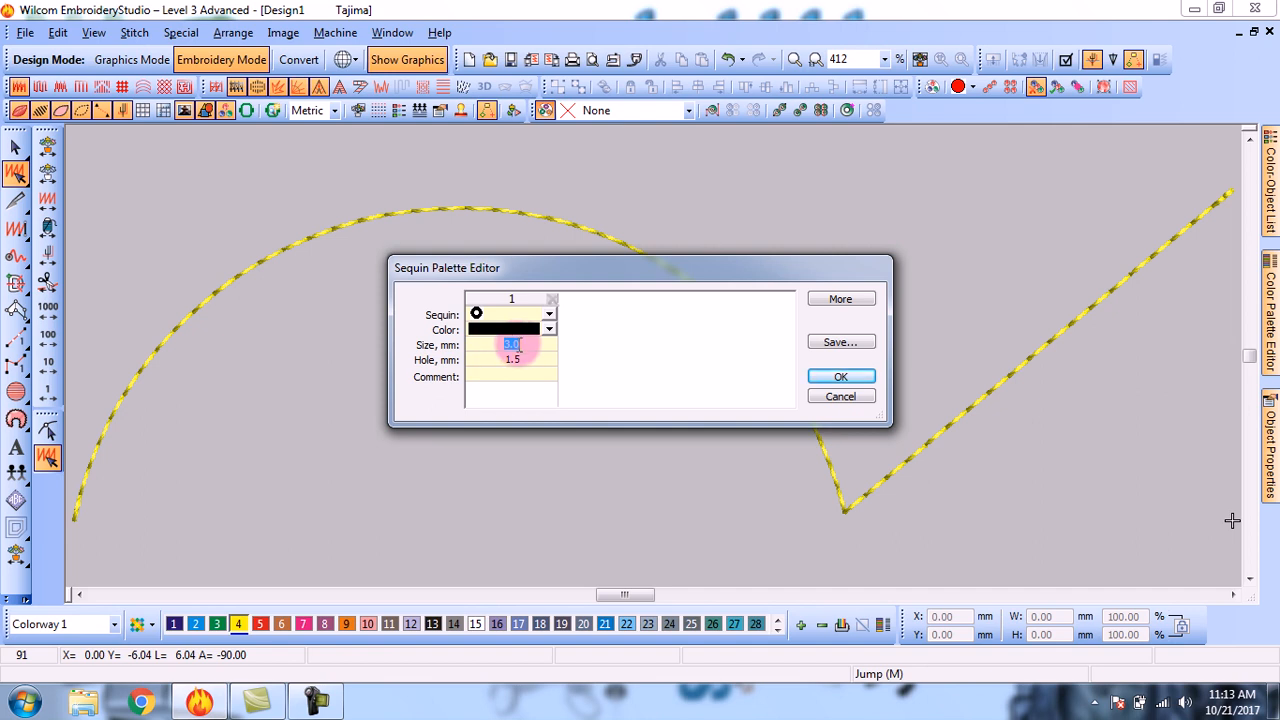
pyautogui.click(503, 359)
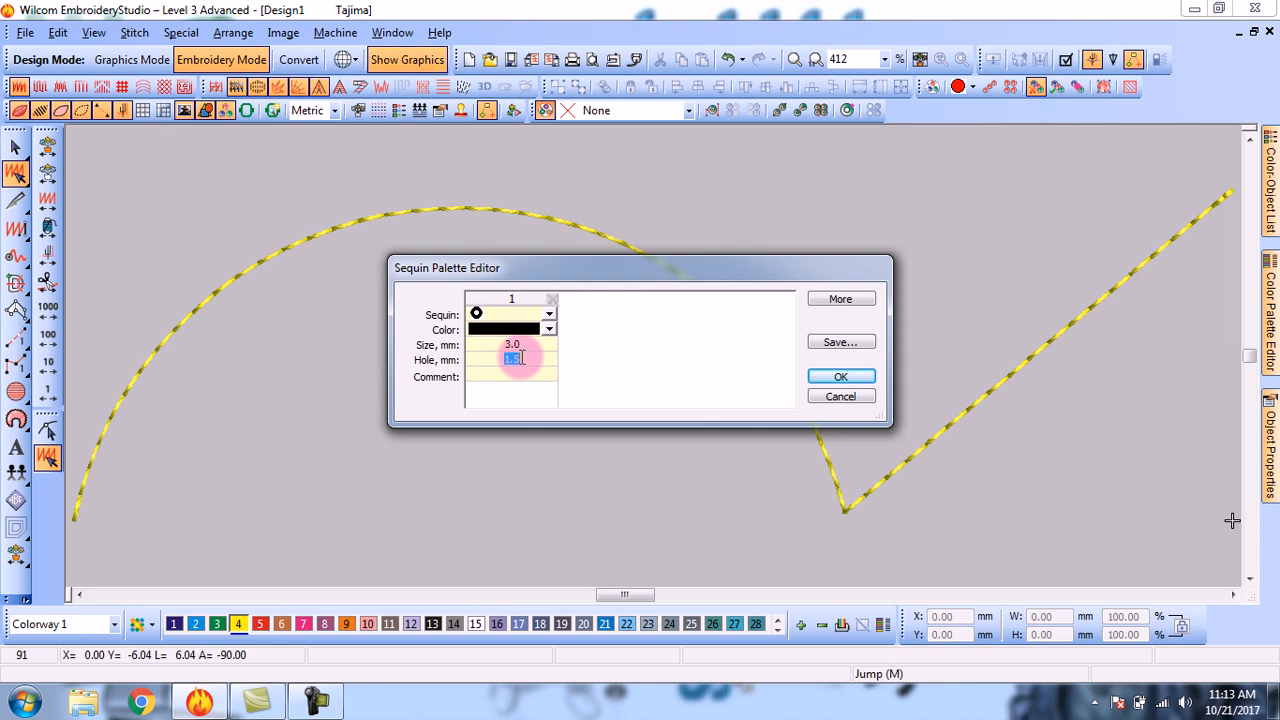
pyautogui.click(519, 358)
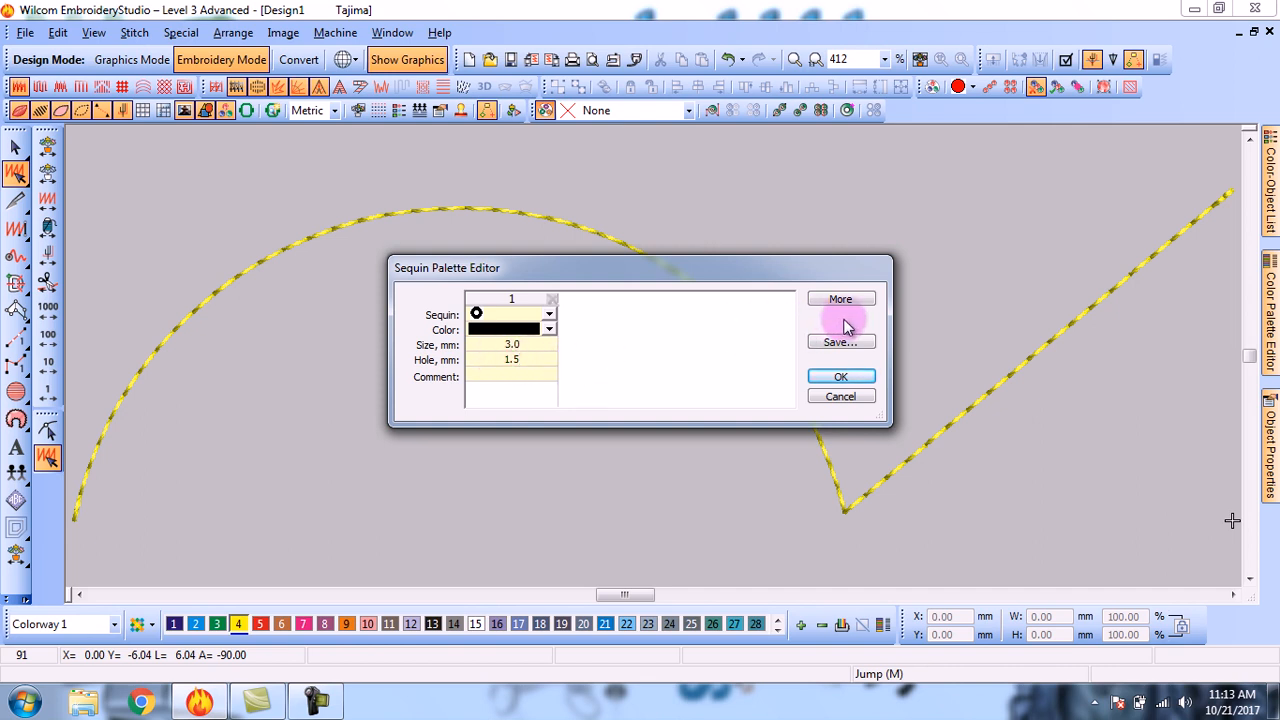
pyautogui.click(836, 378)
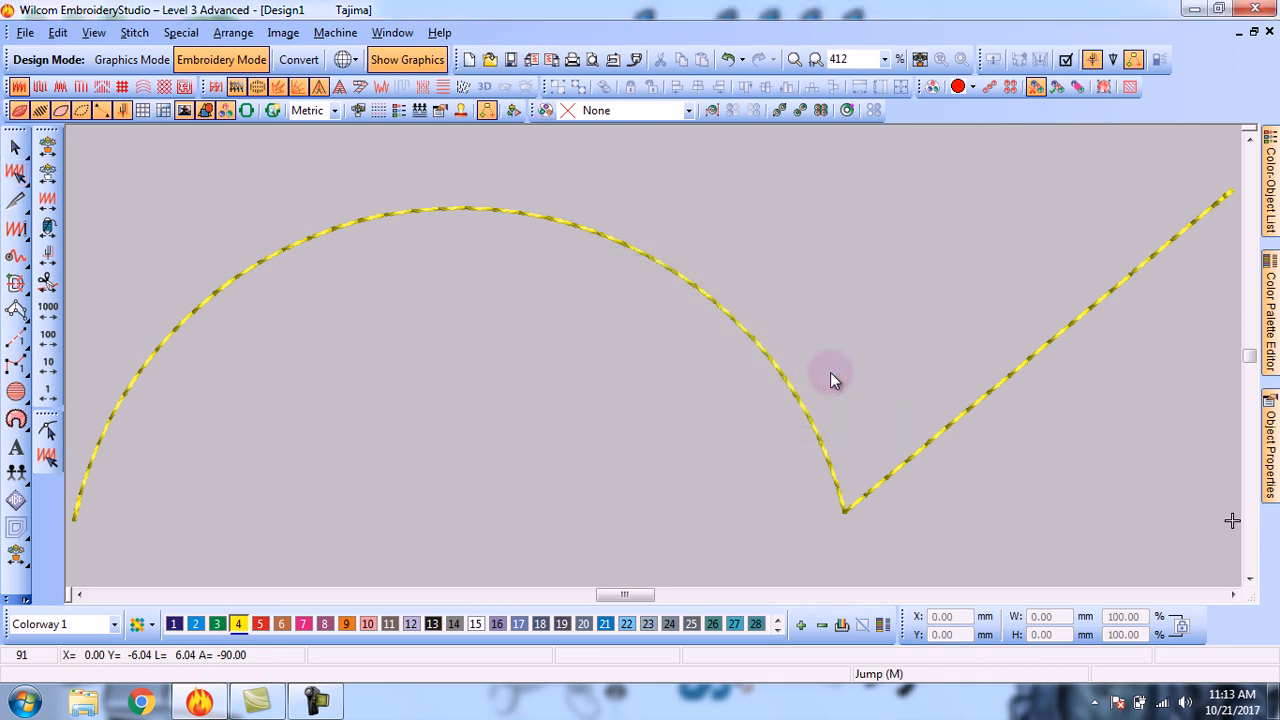
# Turn off the realistic stitch view and travel back through the machine functions to Sequin On at the arc's start
pyautogui.click(20, 110)
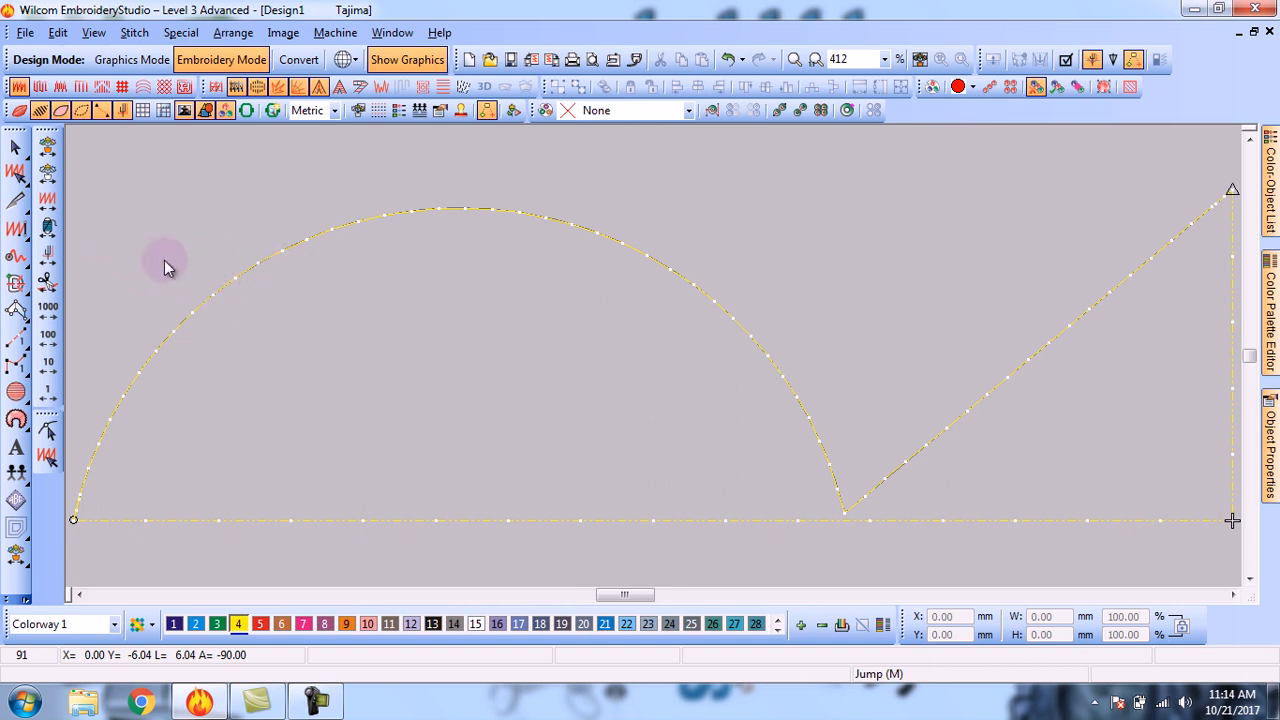
pyautogui.click(52, 256)
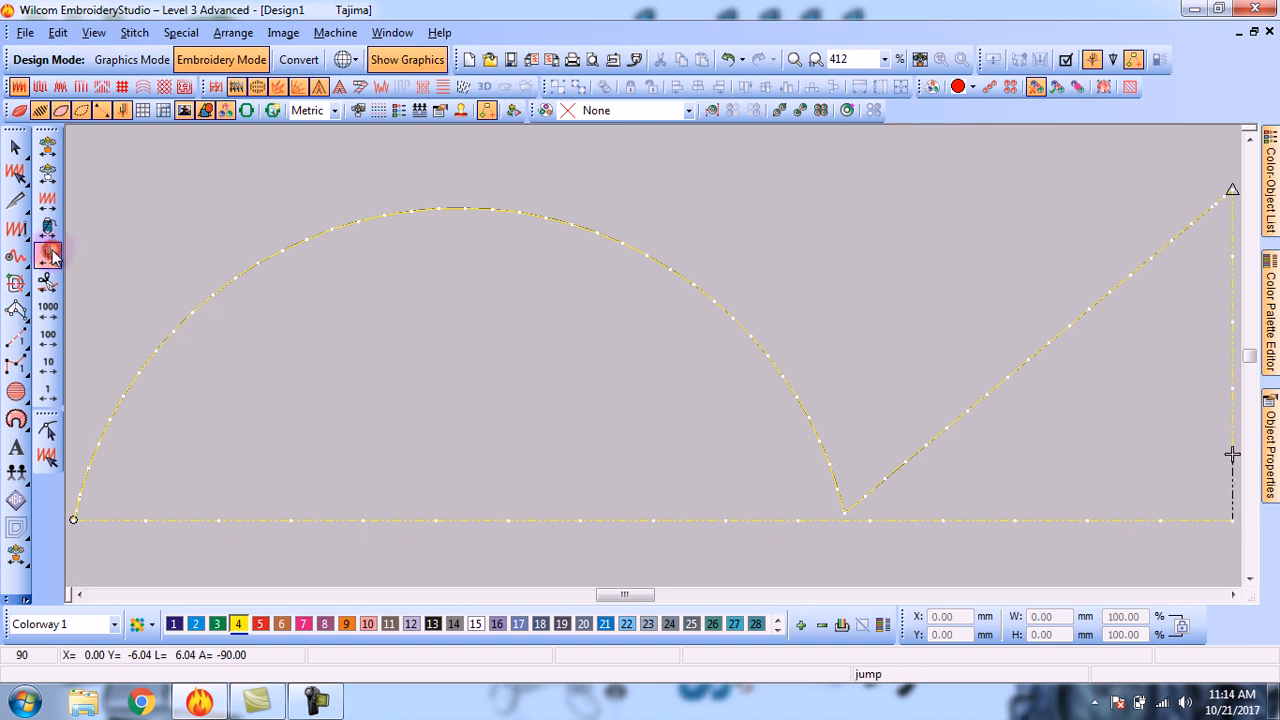
pyautogui.click(52, 256)
pyautogui.click(52, 256)
pyautogui.click(52, 257)
pyautogui.click(52, 256)
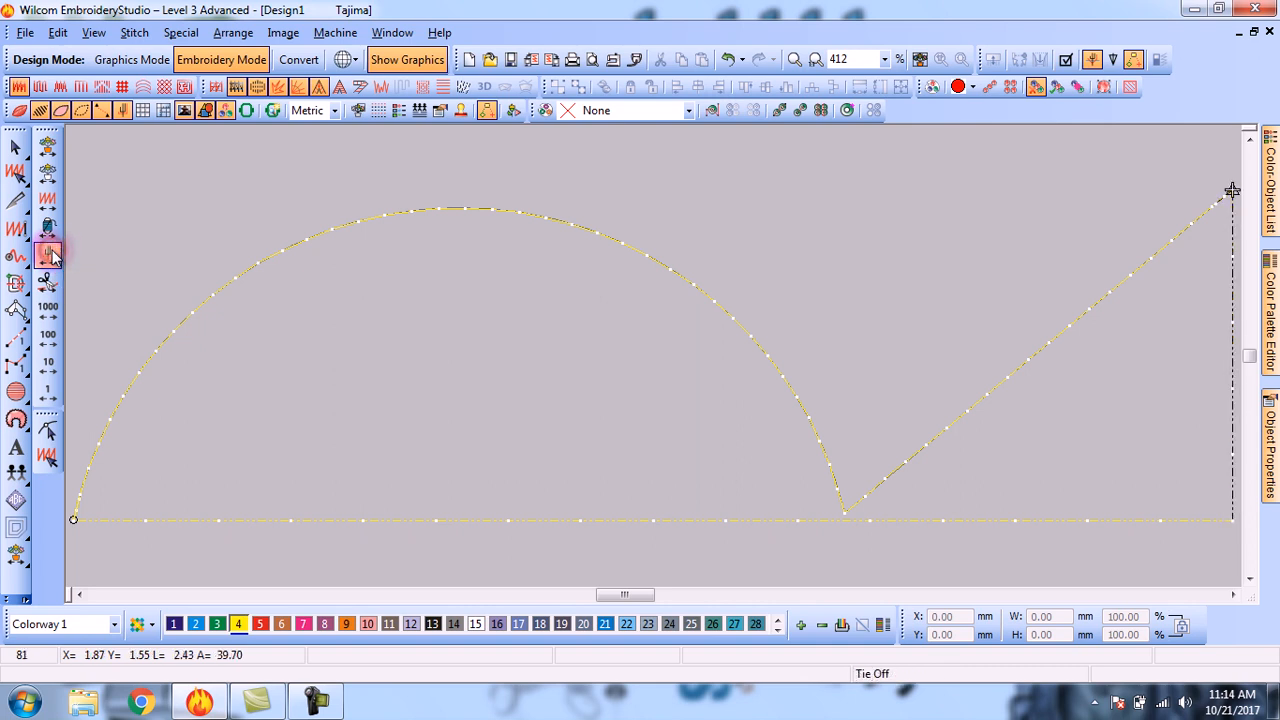
pyautogui.click(52, 256)
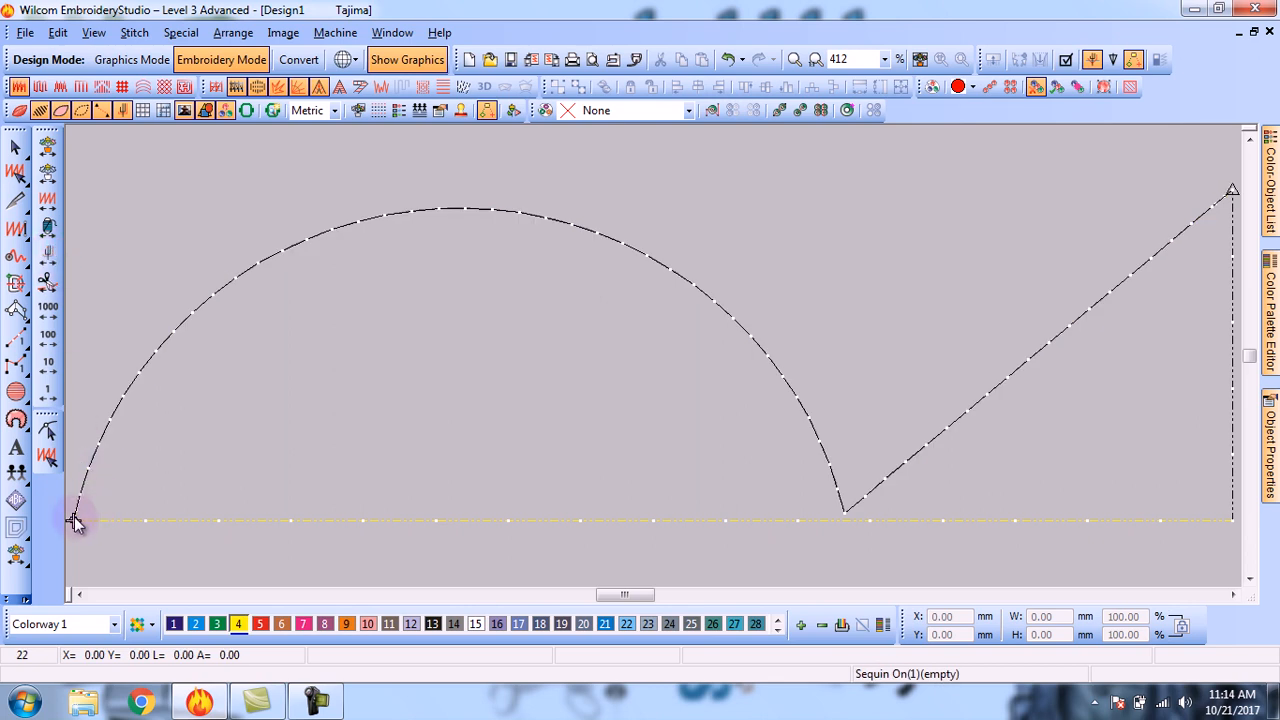
# Preview the design briefly in the realistic stitch view and hide the connectors in the wireframe view
pyautogui.press('t')
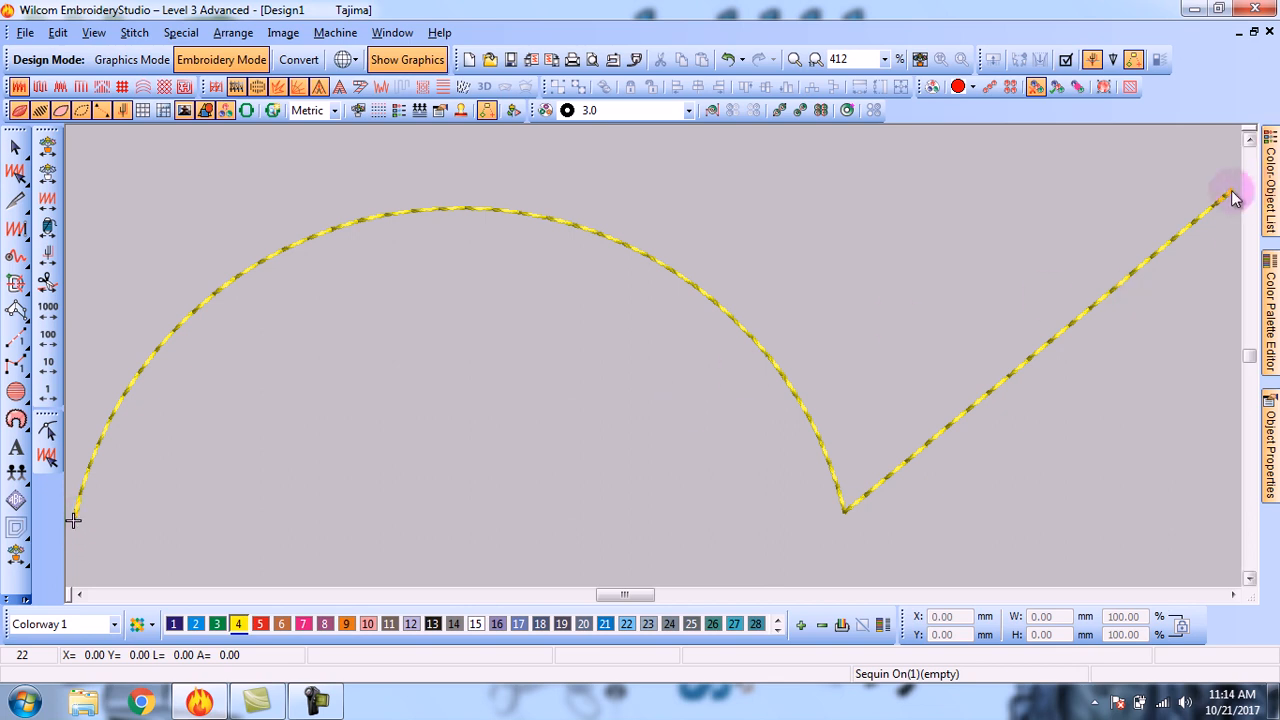
pyautogui.press('t')
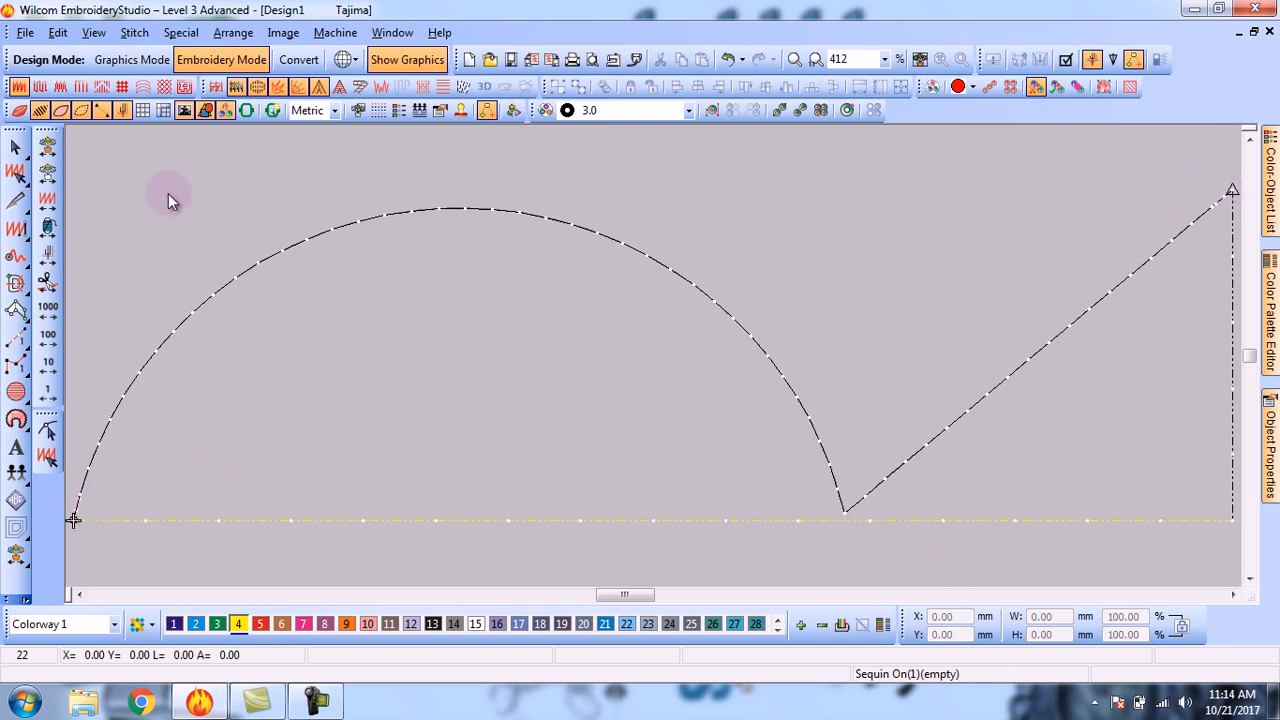
pyautogui.click(103, 112)
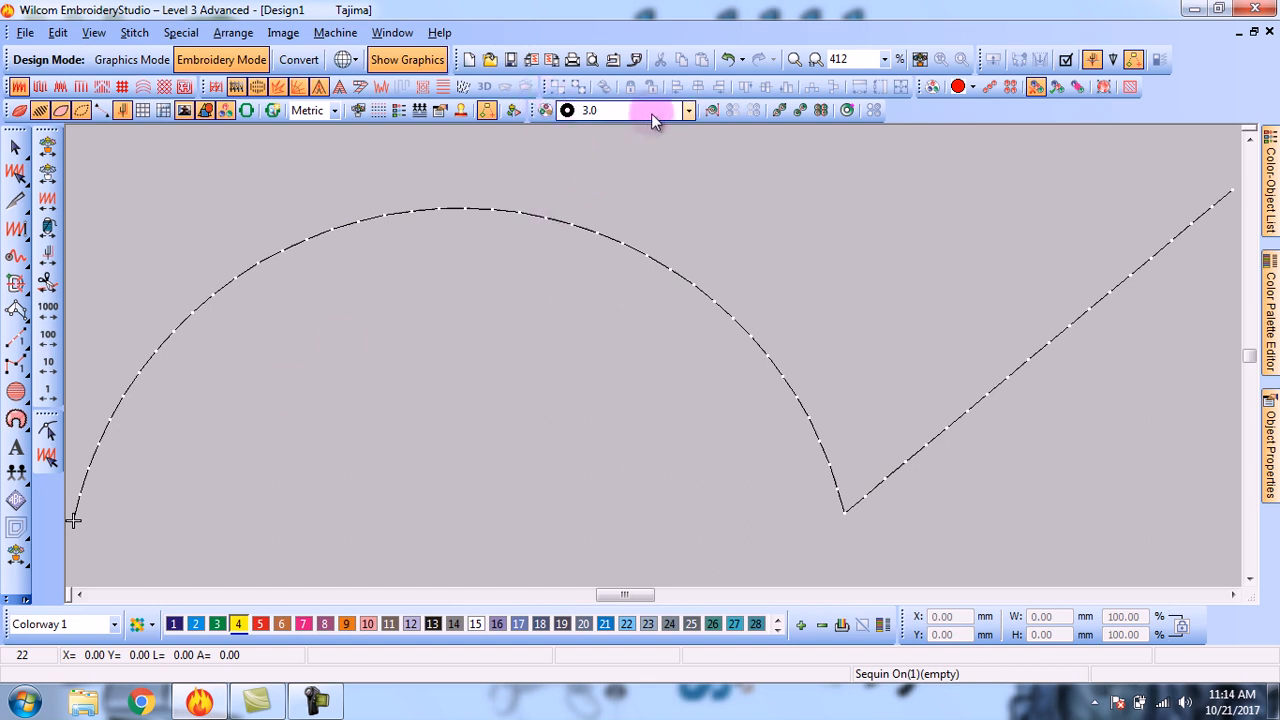
# Choose the 3.0 mm circle as the current sequin and review its definition in the sequin palette
pyautogui.click(688, 112)
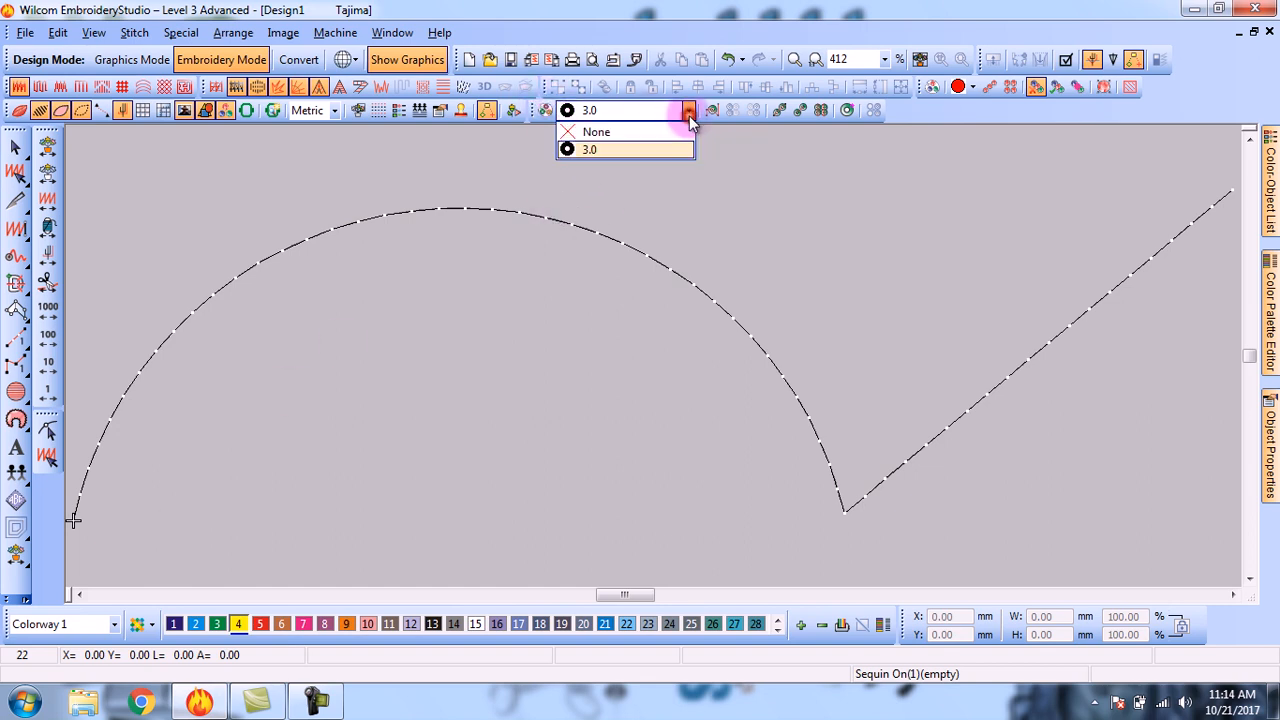
pyautogui.click(611, 148)
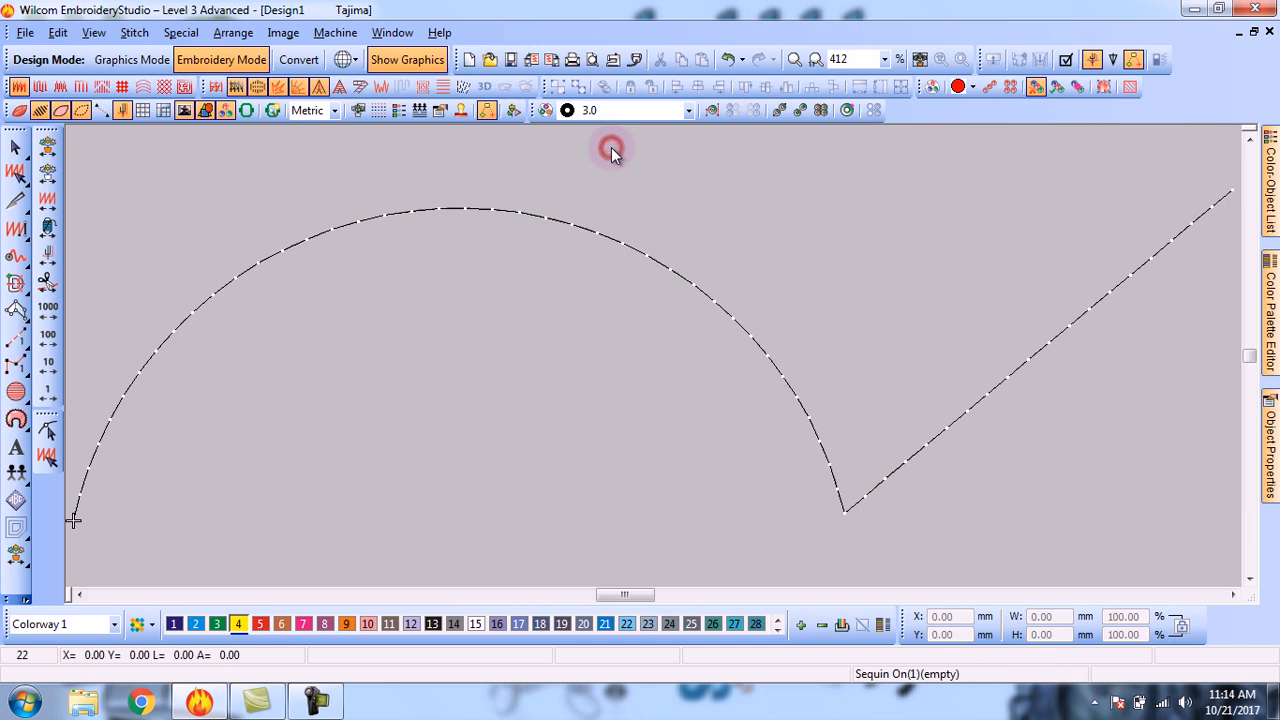
pyautogui.click(546, 110)
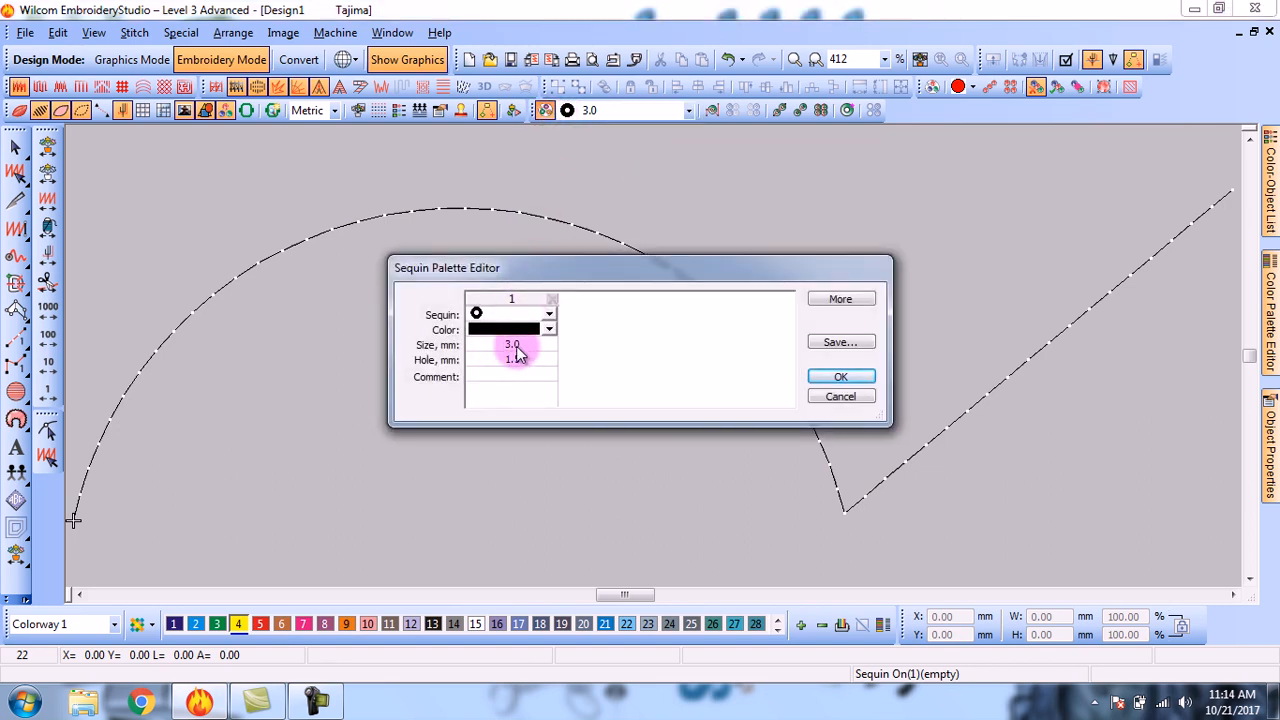
pyautogui.click(829, 378)
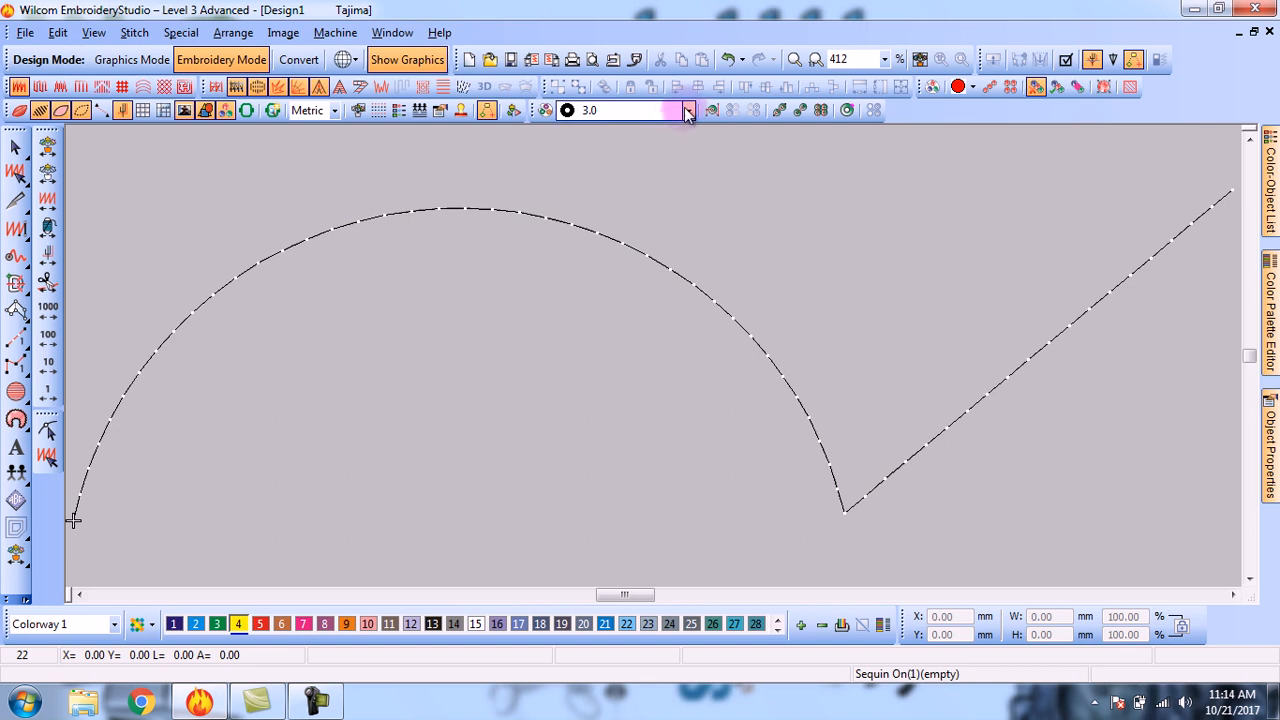
pyautogui.click(688, 111)
pyautogui.click(636, 143)
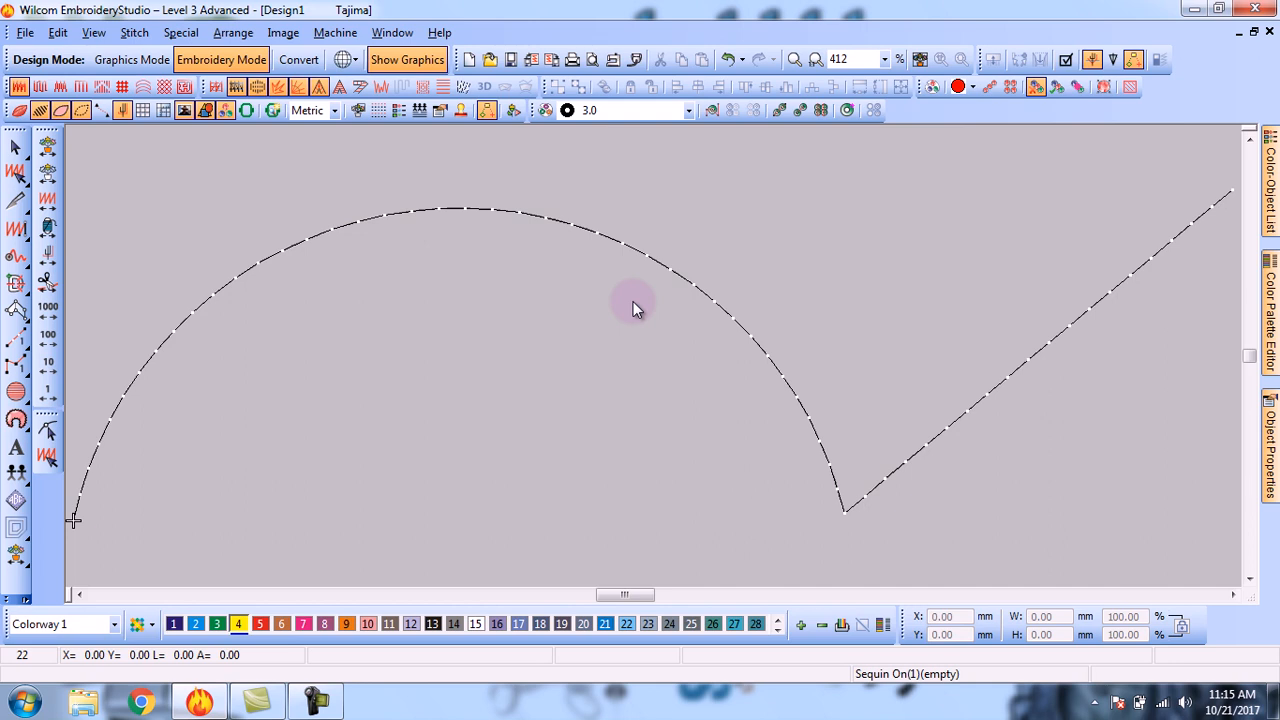
# Place sequins one by one on nine consecutive stitches along the arc's rising side with Stitch Edit, starting near its lower end
pyautogui.press('e')
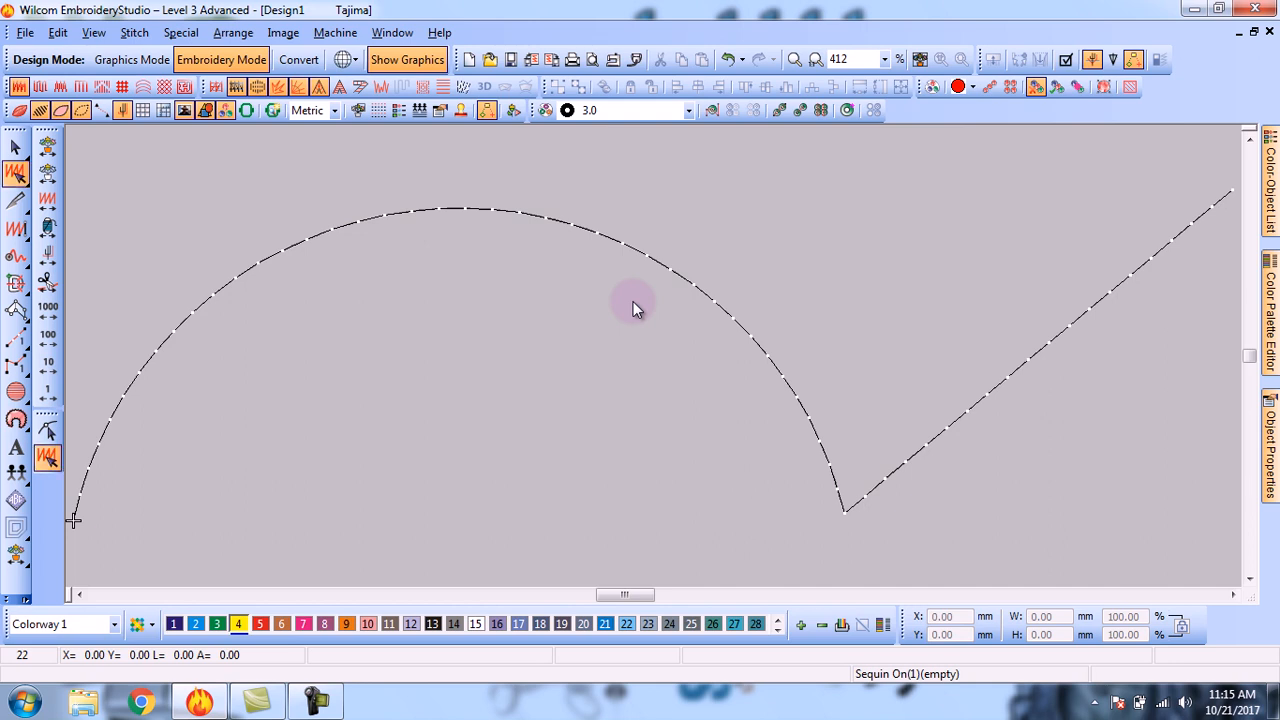
pyautogui.click(79, 493)
pyautogui.press('Right')
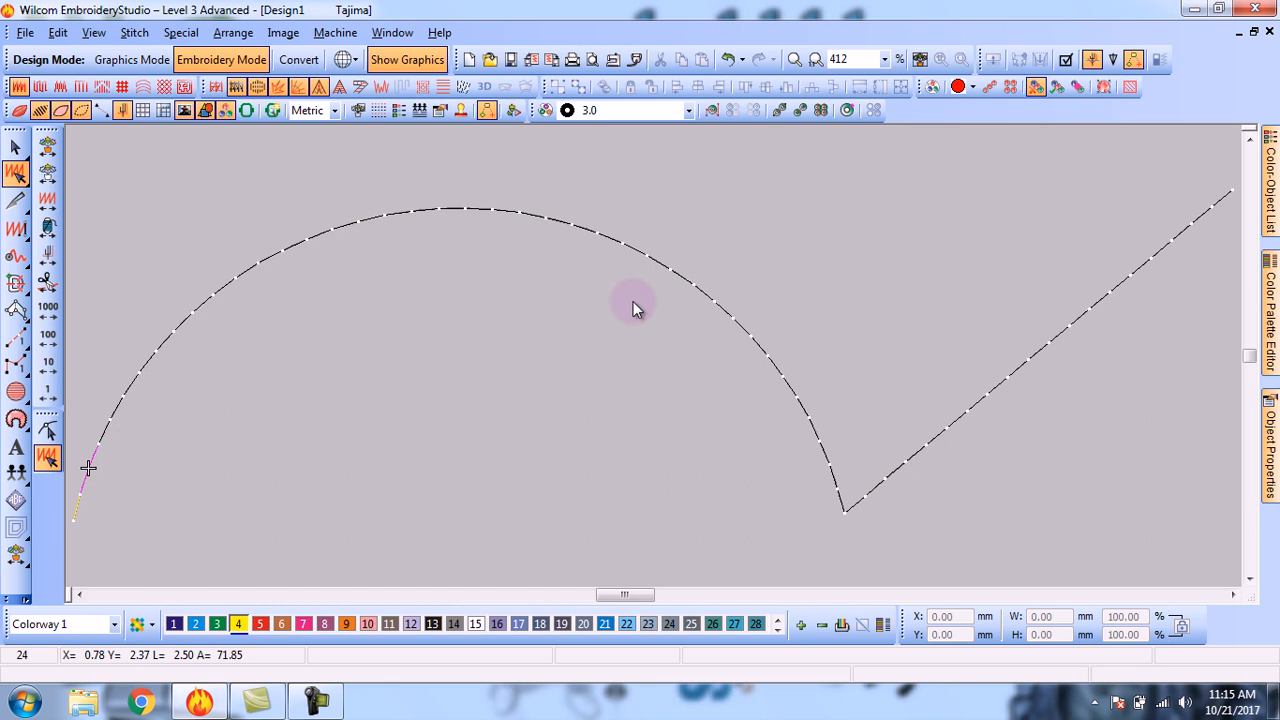
pyautogui.press('j')
pyautogui.press('Right')
pyautogui.press('j')
pyautogui.press('Right')
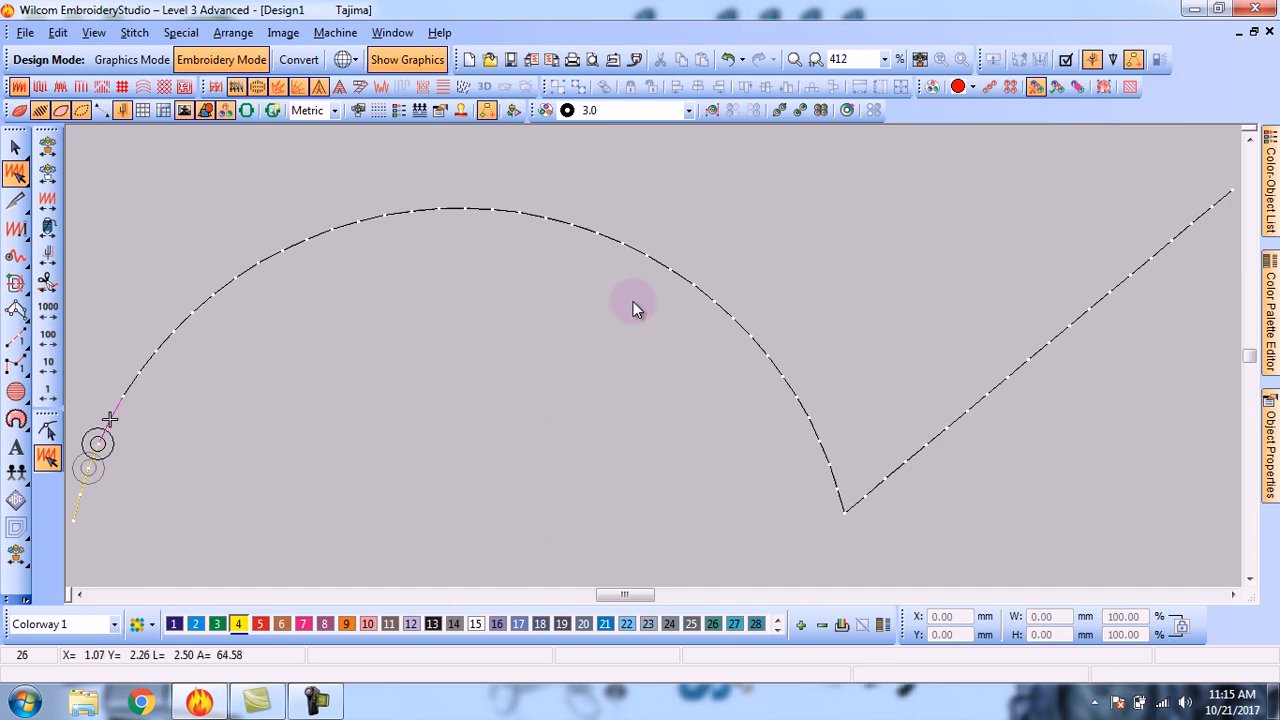
pyautogui.press('j')
pyautogui.press('Right')
pyautogui.press('j')
pyautogui.press('Right')
pyautogui.press('j')
pyautogui.press('Right')
pyautogui.press('j')
pyautogui.press('Right')
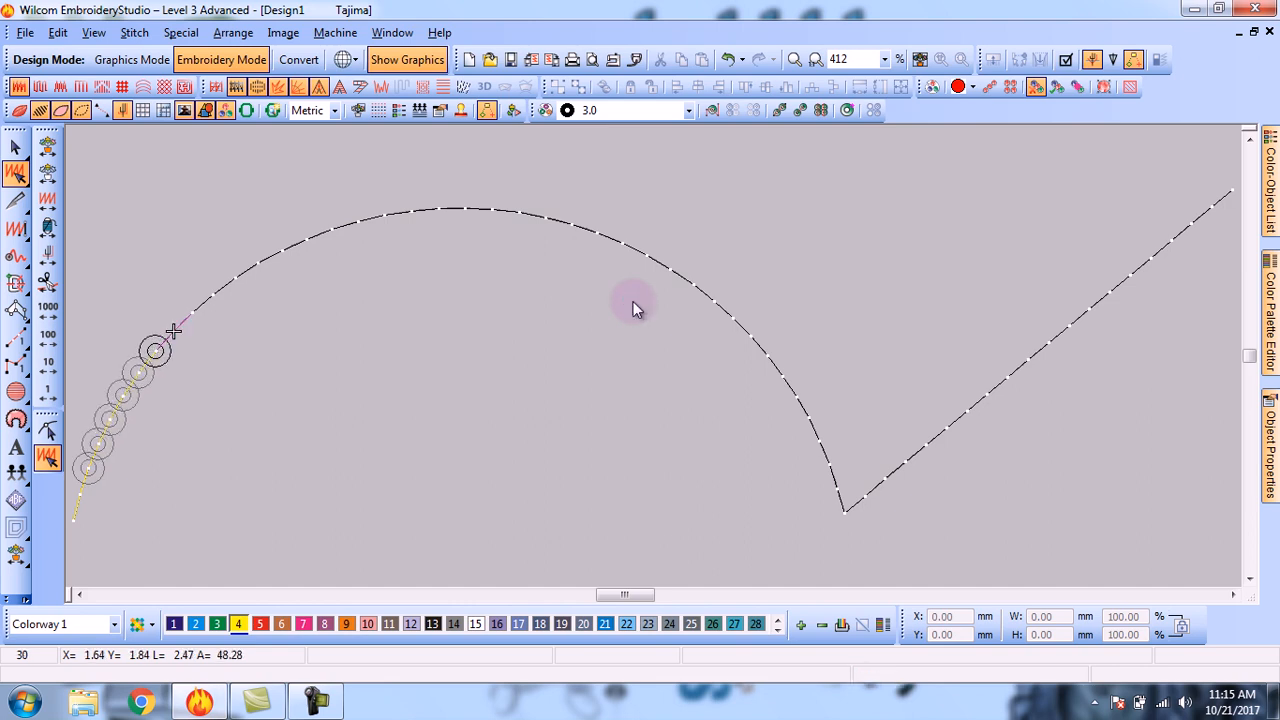
pyautogui.press('j')
pyautogui.press('Right')
pyautogui.press('j')
pyautogui.press('Right')
pyautogui.press('j')
# Leave a gap of several stitches and place five sequins across the arc's crown, one on every third stitch
pyautogui.press('Right')
pyautogui.press('Right')
pyautogui.press('Right')
pyautogui.press('Right')
pyautogui.press('Right')
pyautogui.press('Right')
pyautogui.press('Right')
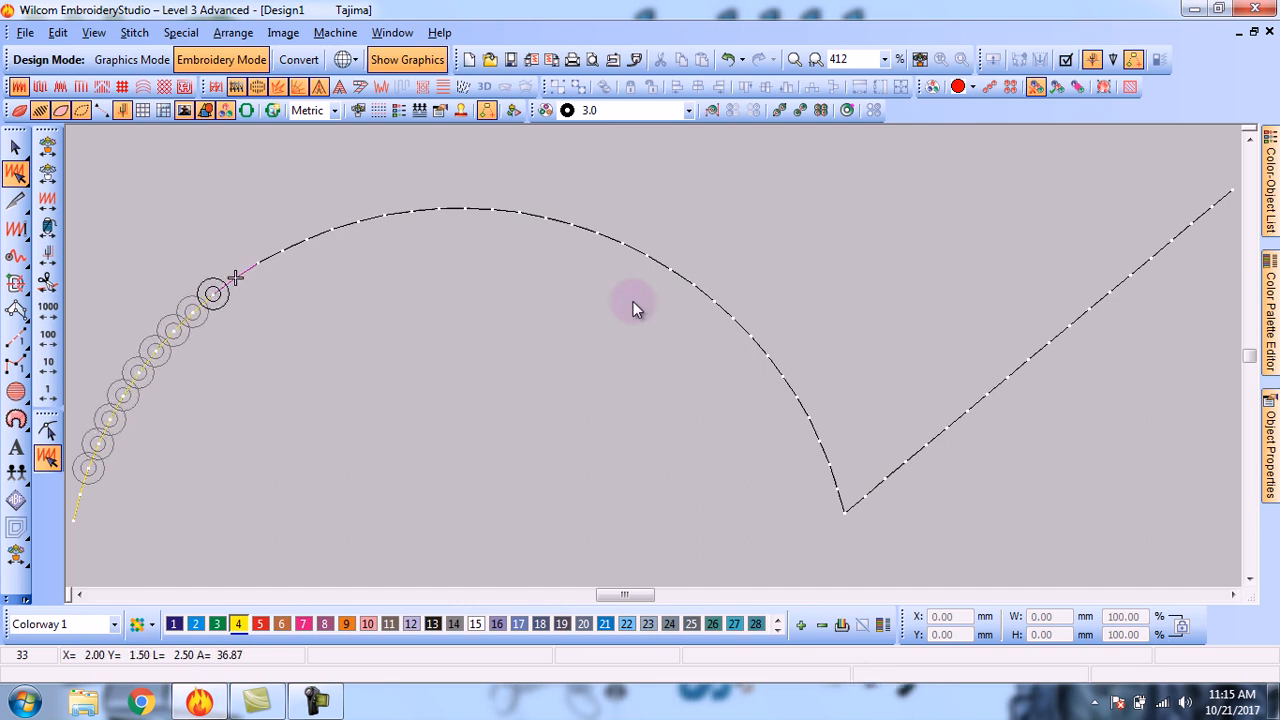
pyautogui.press('j')
pyautogui.press('Right')
pyautogui.press('Right')
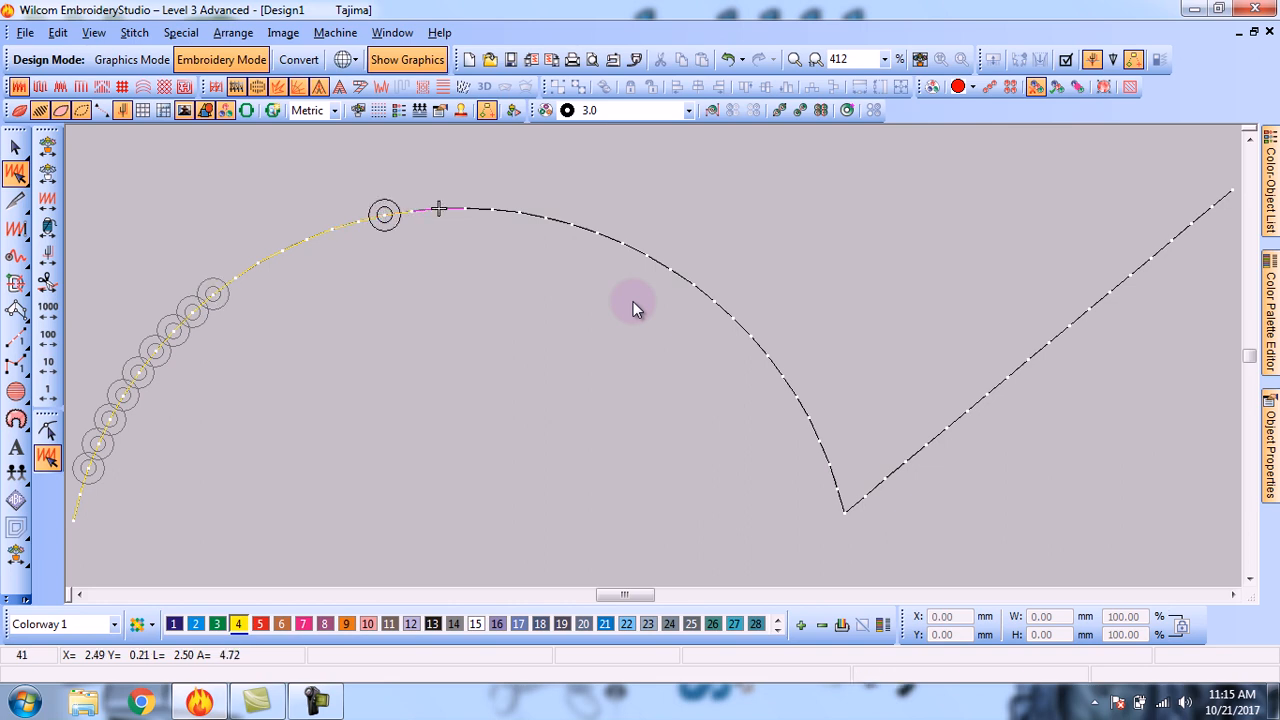
pyautogui.press('Right')
pyautogui.press('j')
pyautogui.press('Right')
pyautogui.press('Right')
pyautogui.press('Right')
pyautogui.press('j')
pyautogui.press('Right')
pyautogui.press('Right')
pyautogui.press('Right')
pyautogui.press('j')
pyautogui.press('Right')
pyautogui.press('Right')
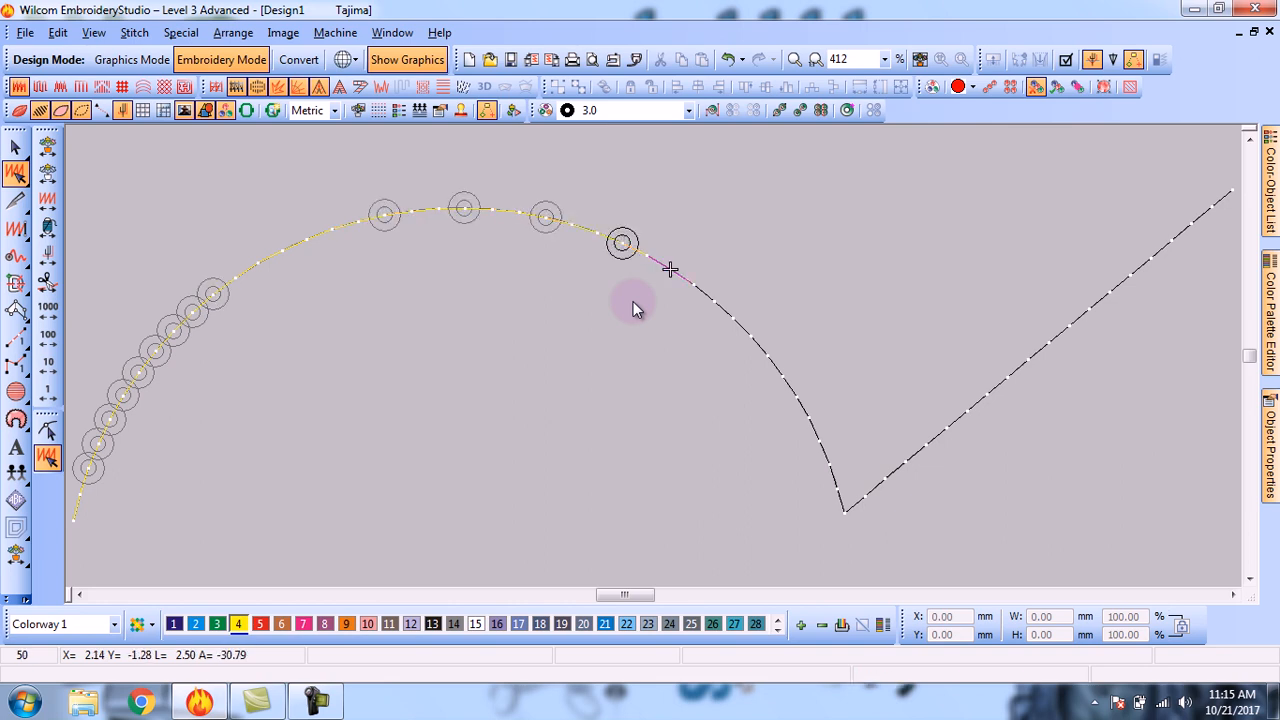
pyautogui.press('Right')
pyautogui.press('j')
# Place two more sequins on the arc's descending side, one on every second stitch
pyautogui.press('Right')
pyautogui.press('Right')
pyautogui.press('j')
pyautogui.press('Right')
pyautogui.press('Right')
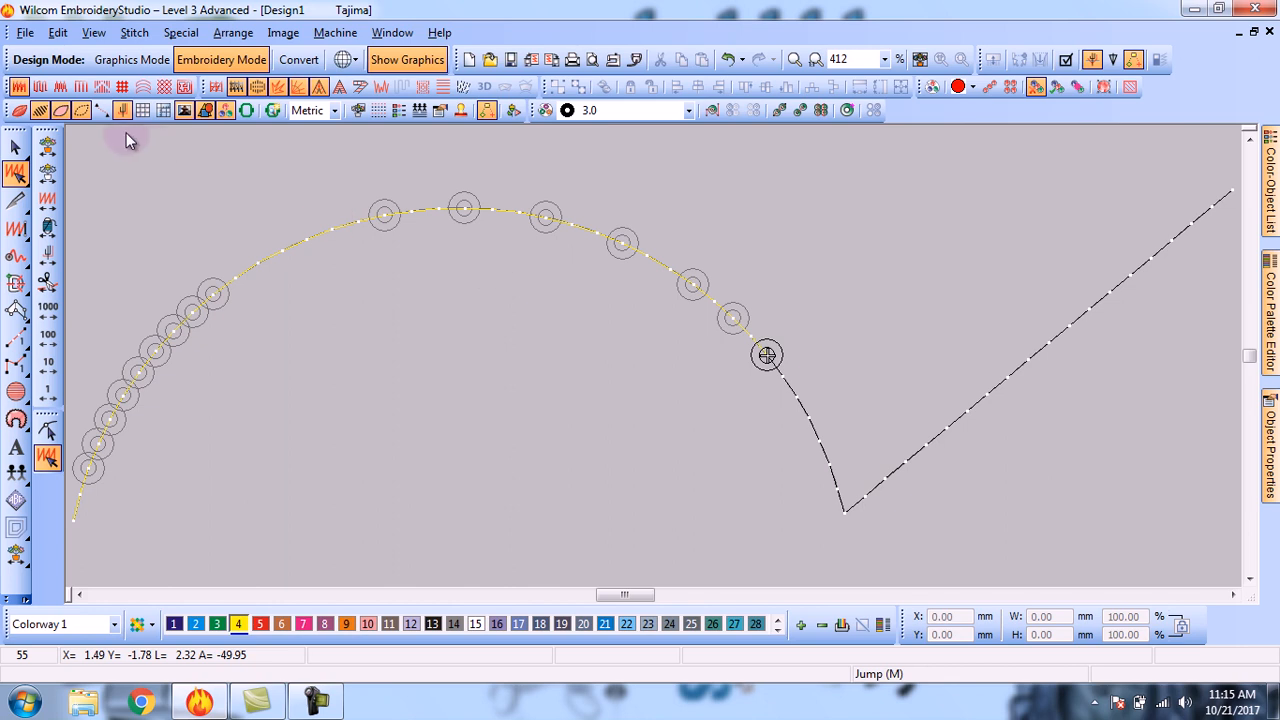
# Hide the stitches and outlines to examine the placed sequins on the needle points, and restore the display
pyautogui.click(60, 110)
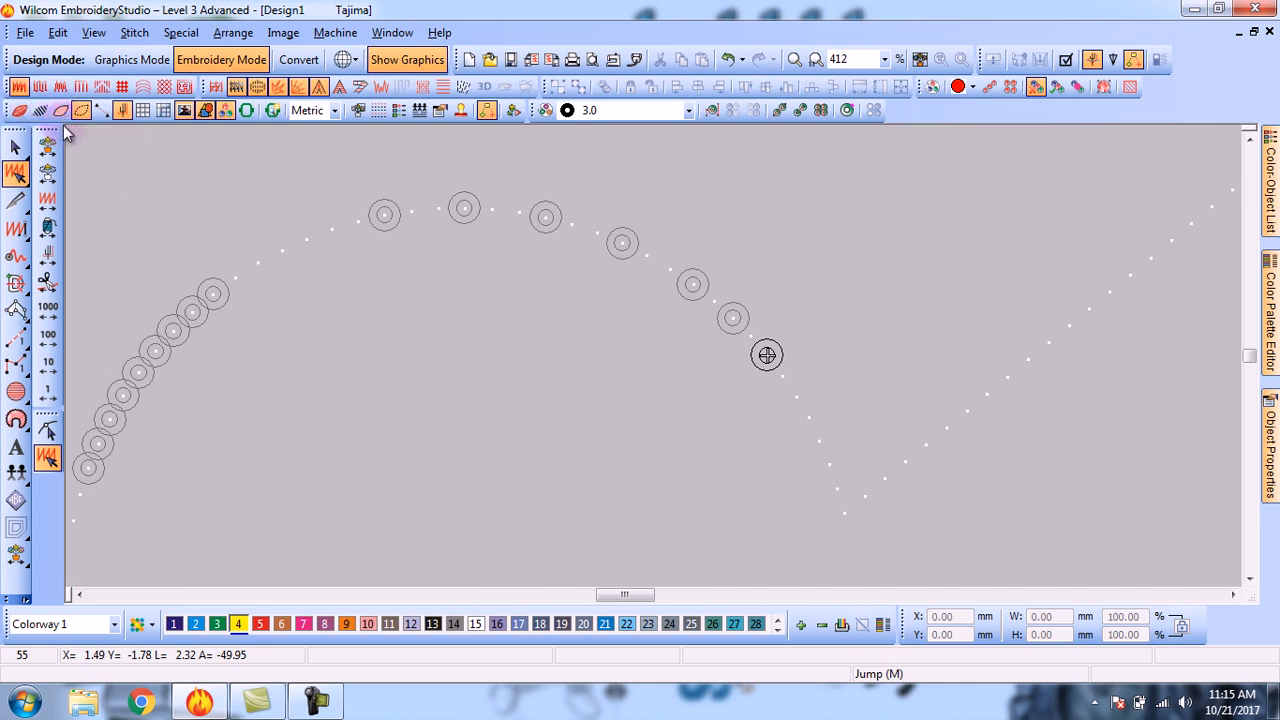
pyautogui.click(86, 116)
pyautogui.click(40, 110)
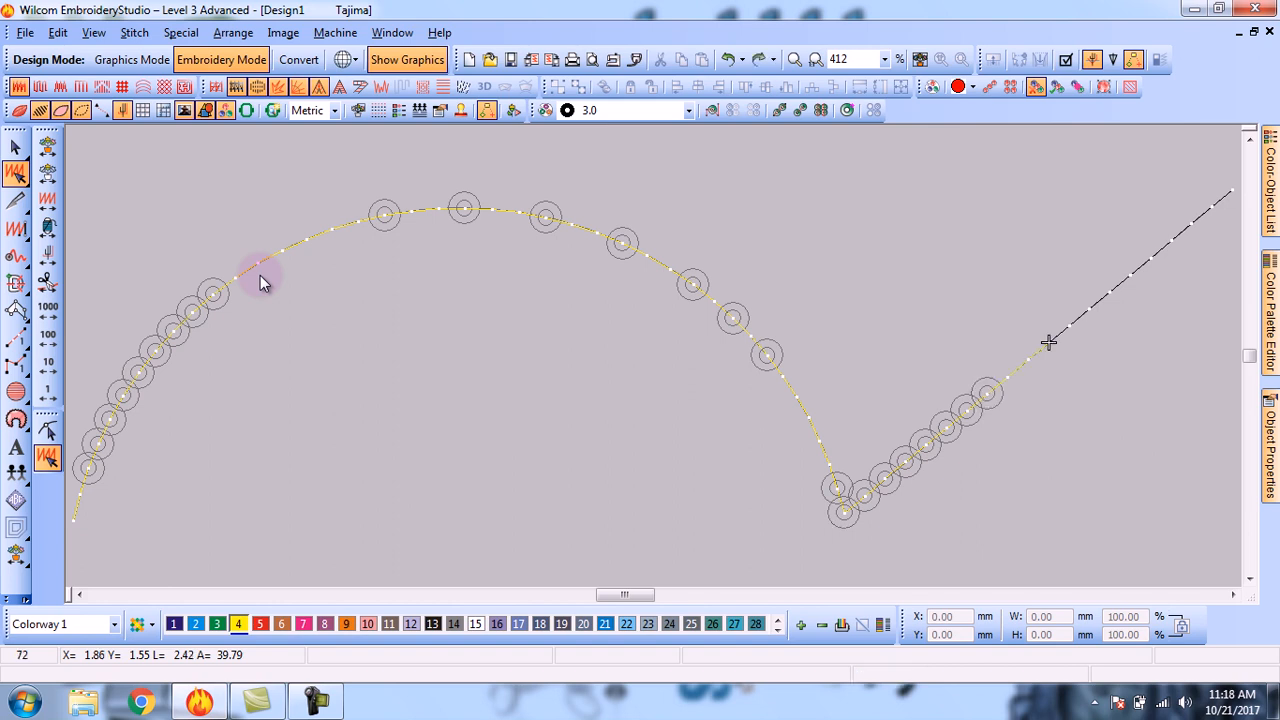
# Travel back along the diagonal line to its corner with the arc and place sequins on the empty stitches just above that corner
pyautogui.press('Left')
pyautogui.press('Left')
pyautogui.press('Left')
pyautogui.press('Left')
pyautogui.press('Left')
pyautogui.press('Left')
pyautogui.press('Left')
pyautogui.press('Left')
pyautogui.press('Left')
pyautogui.press('Left')
pyautogui.press('Left')
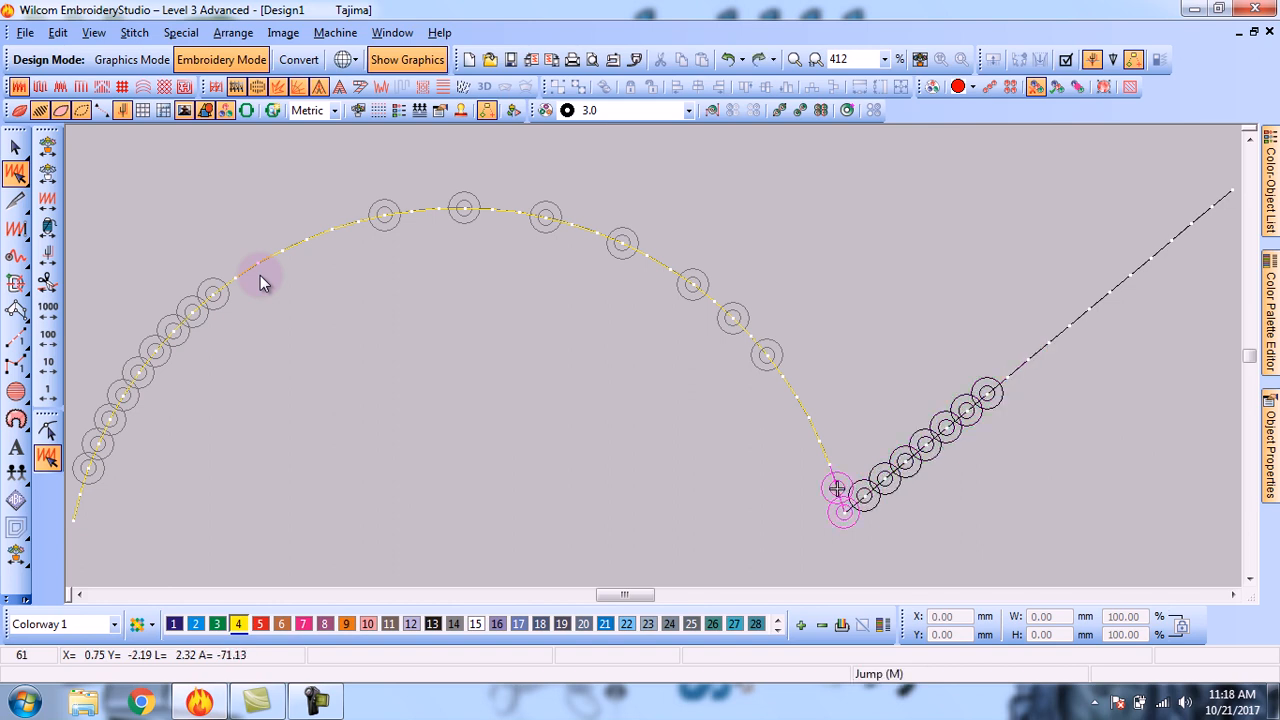
pyautogui.press('Right')
pyautogui.press('Right')
pyautogui.press('Right')
pyautogui.press('Right')
pyautogui.press('Right')
pyautogui.press('Right')
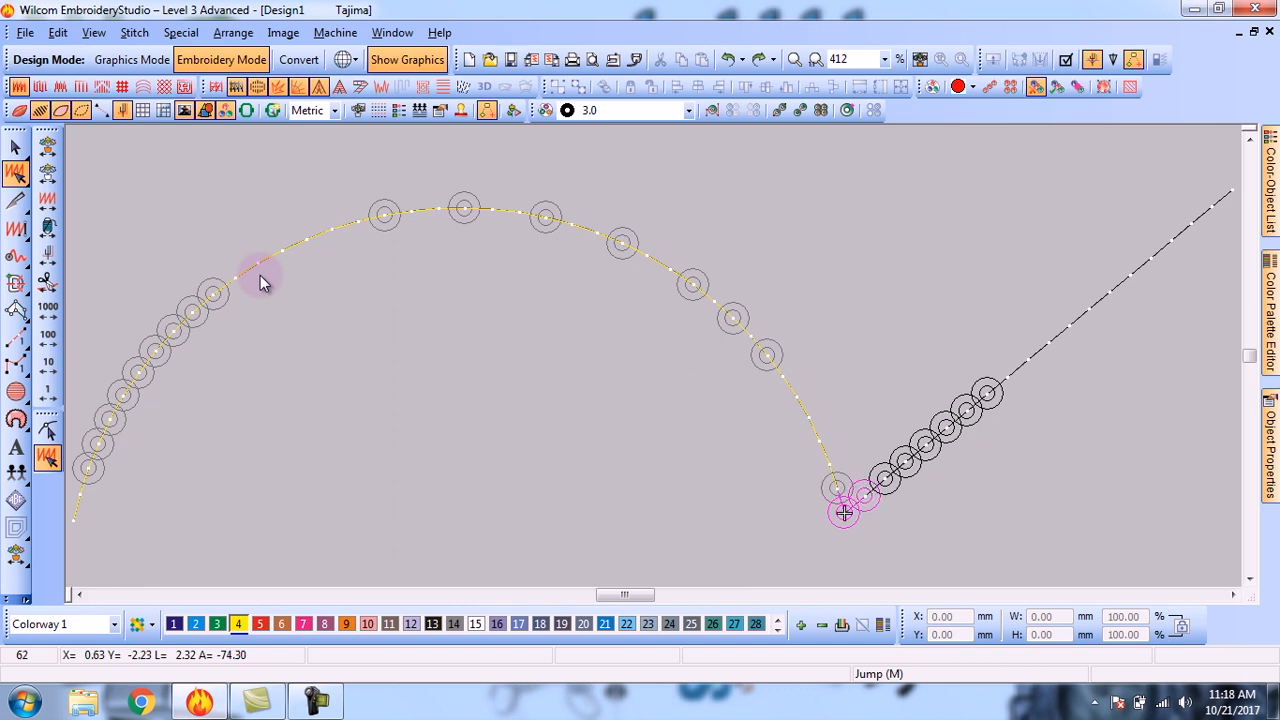
pyautogui.press('Left')
pyautogui.press('Left')
pyautogui.press('Left')
pyautogui.press('Left')
pyautogui.press('Left')
pyautogui.press('Left')
pyautogui.press('Left')
pyautogui.press('Left')
pyautogui.press('Left')
pyautogui.press('Left')
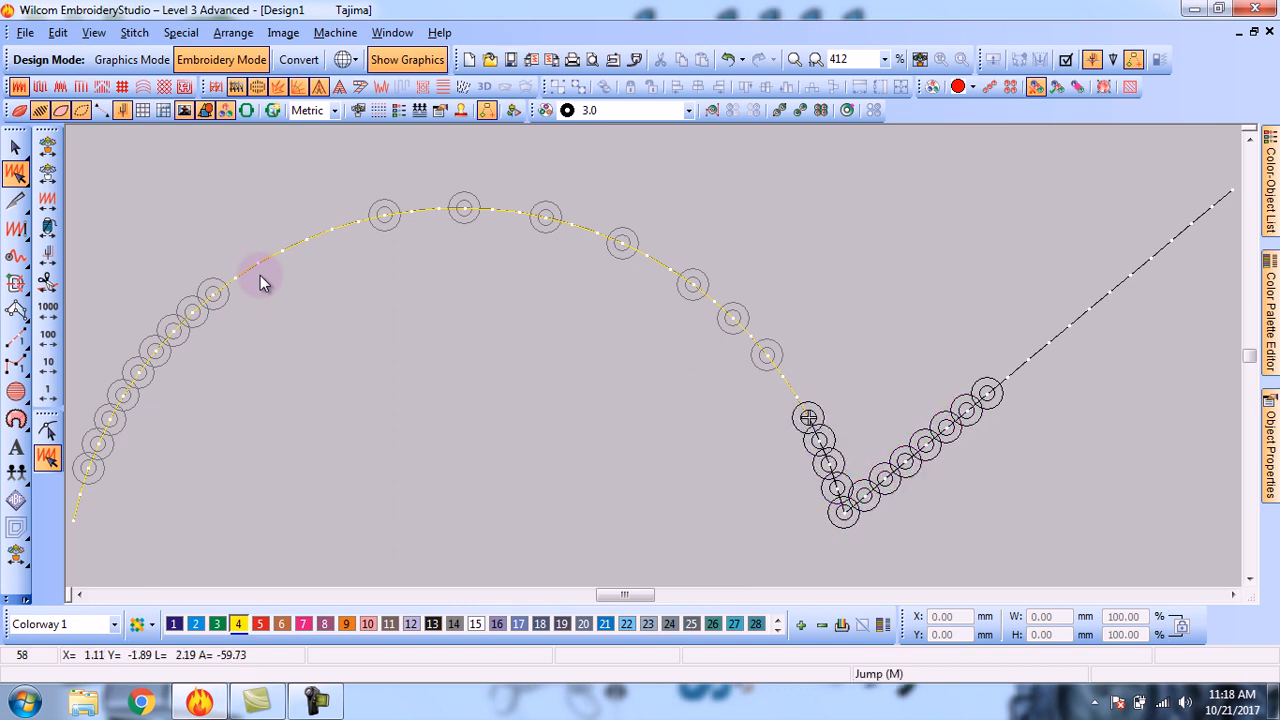
# Travel back up the arc's descending side and place 3.0 mm sequins on its empty stitches
pyautogui.press('Left')
pyautogui.press('Left')
pyautogui.press('Left')
pyautogui.press('Left')
pyautogui.press('Left')
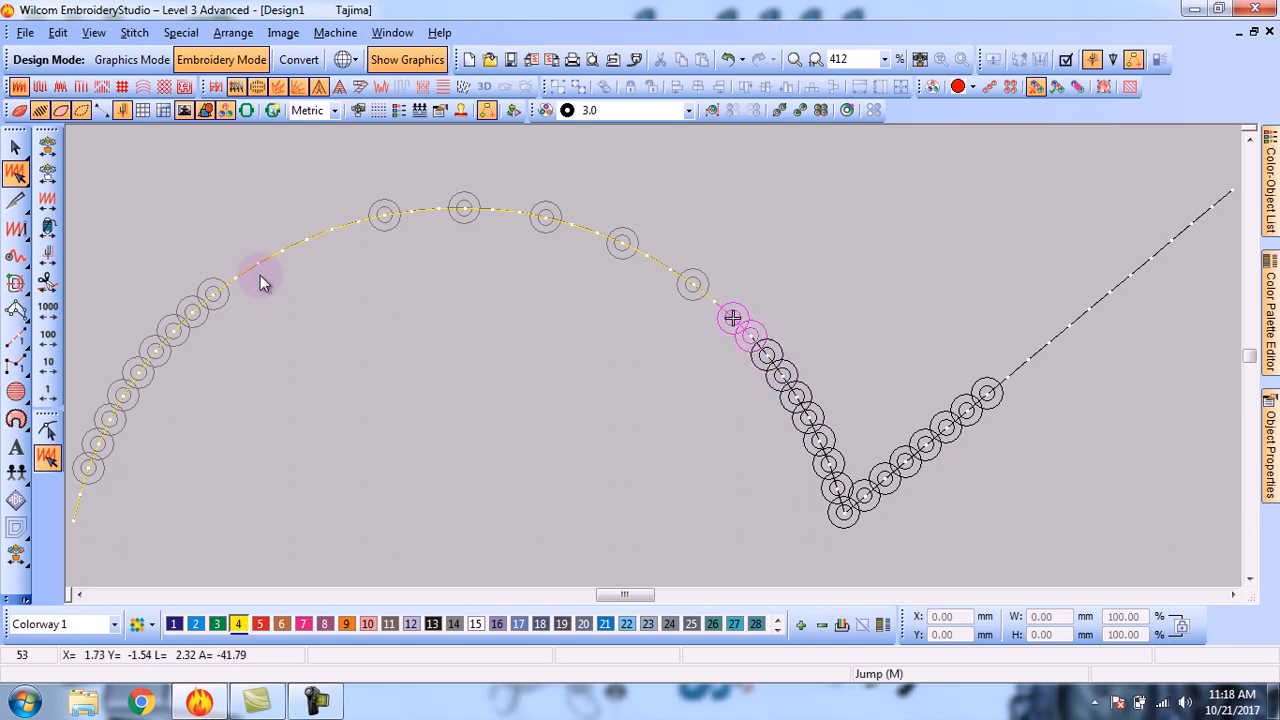
pyautogui.press('Left')
pyautogui.press('Left')
pyautogui.press('Left')
pyautogui.press('Left')
pyautogui.press('Left')
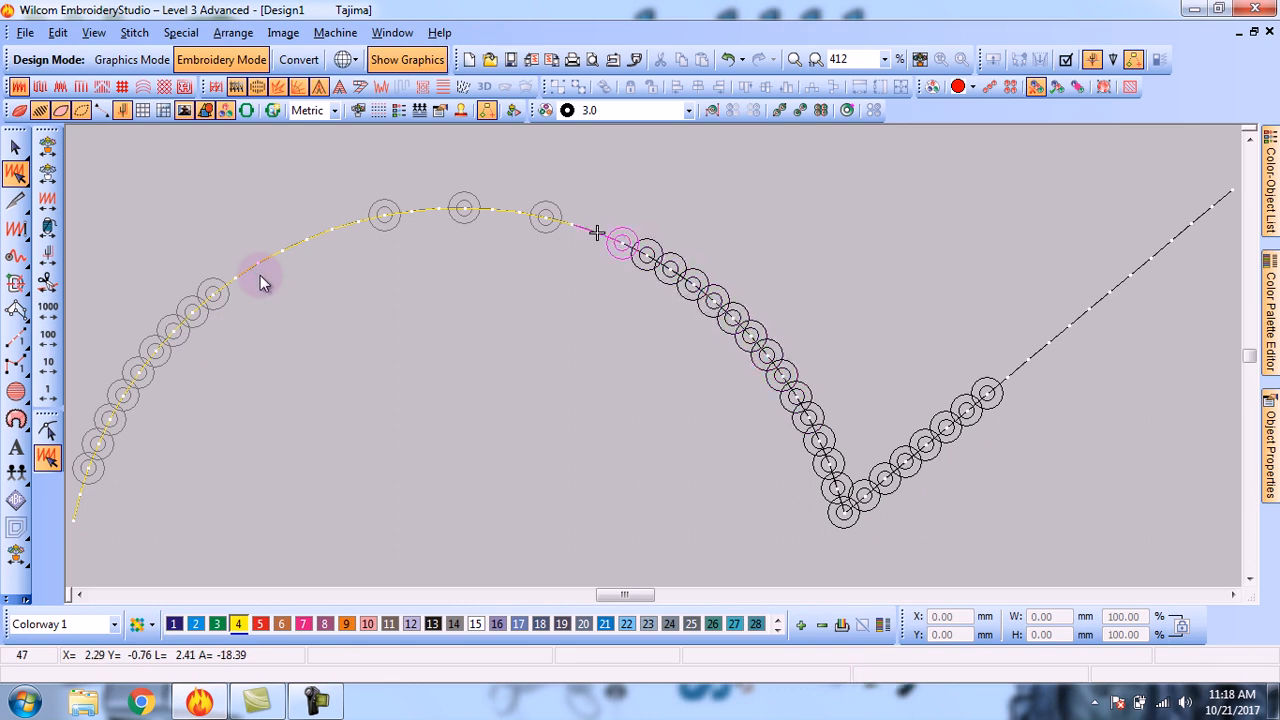
# Place sequins on the empty stitches across the arc's crown and onto the top of its ascending side
pyautogui.press('Left')
pyautogui.press('Left')
pyautogui.press('Left')
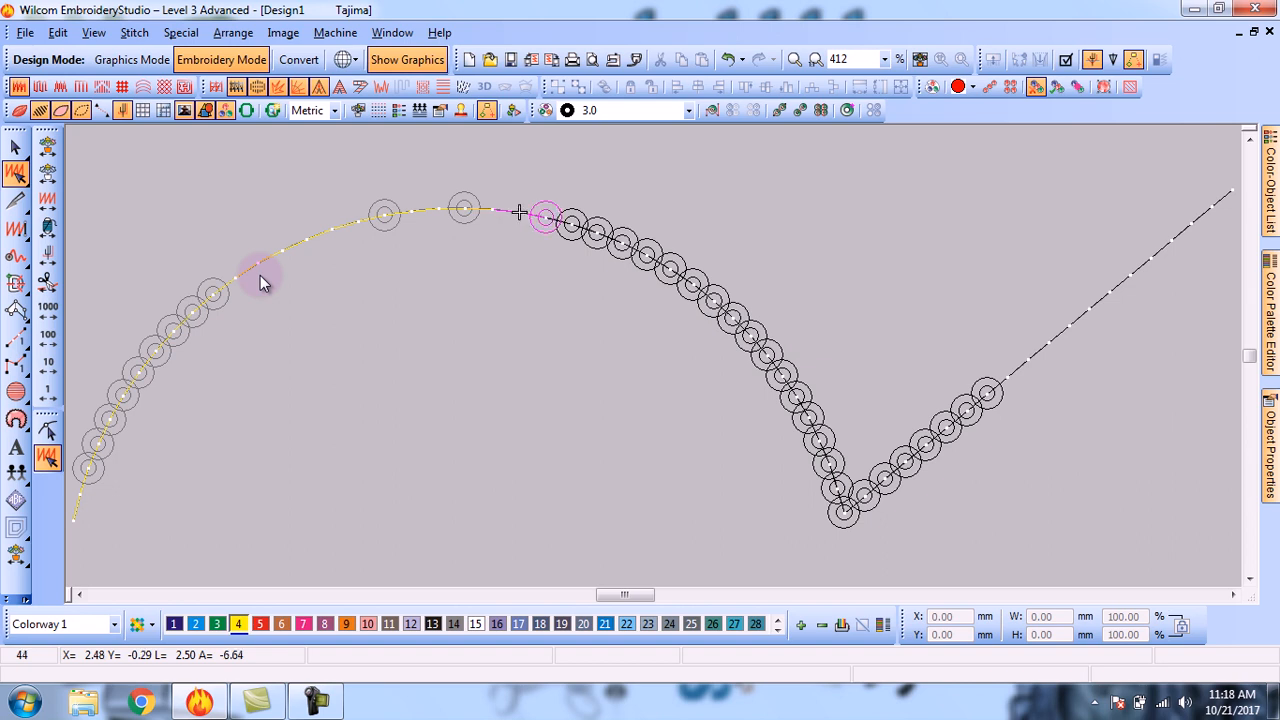
pyautogui.press('Left')
pyautogui.press('Left')
pyautogui.press('Left')
pyautogui.press('Left')
pyautogui.press('Left')
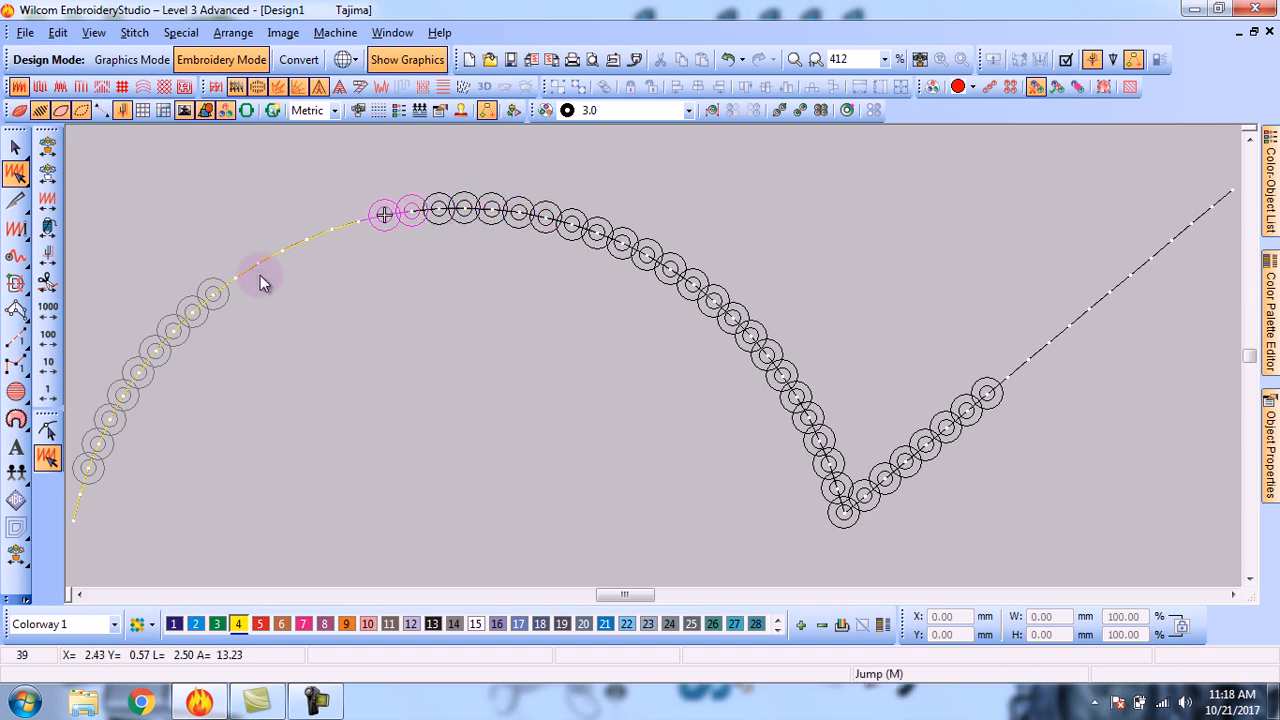
pyautogui.press('Left')
pyautogui.press('Left')
pyautogui.press('Left')
pyautogui.press('Left')
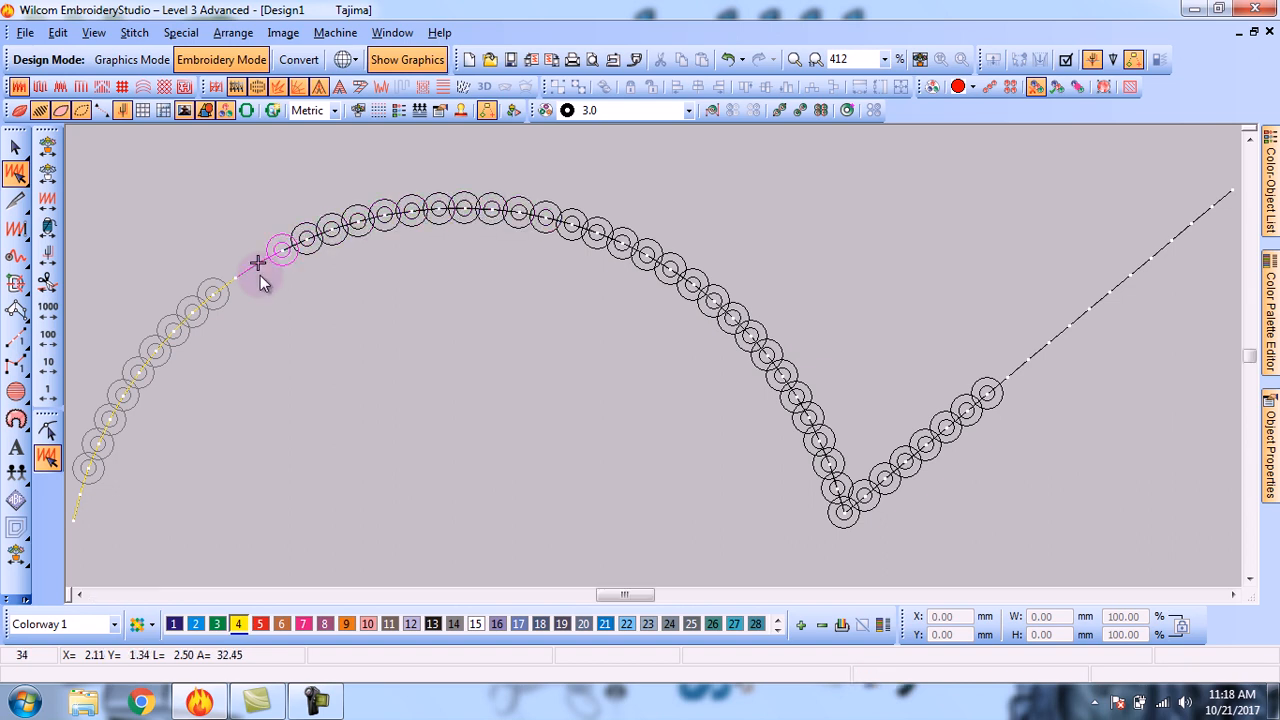
# Fill the remaining gap on the arc's ascending side and add a sequin on the stitch next to the arc's start
pyautogui.press('Left')
pyautogui.press('Left')
pyautogui.press('Left')
pyautogui.press('Left')
pyautogui.press('Left')
pyautogui.press('Left')
pyautogui.press('Left')
pyautogui.press('Left')
pyautogui.press('Left')
pyautogui.press('Left')
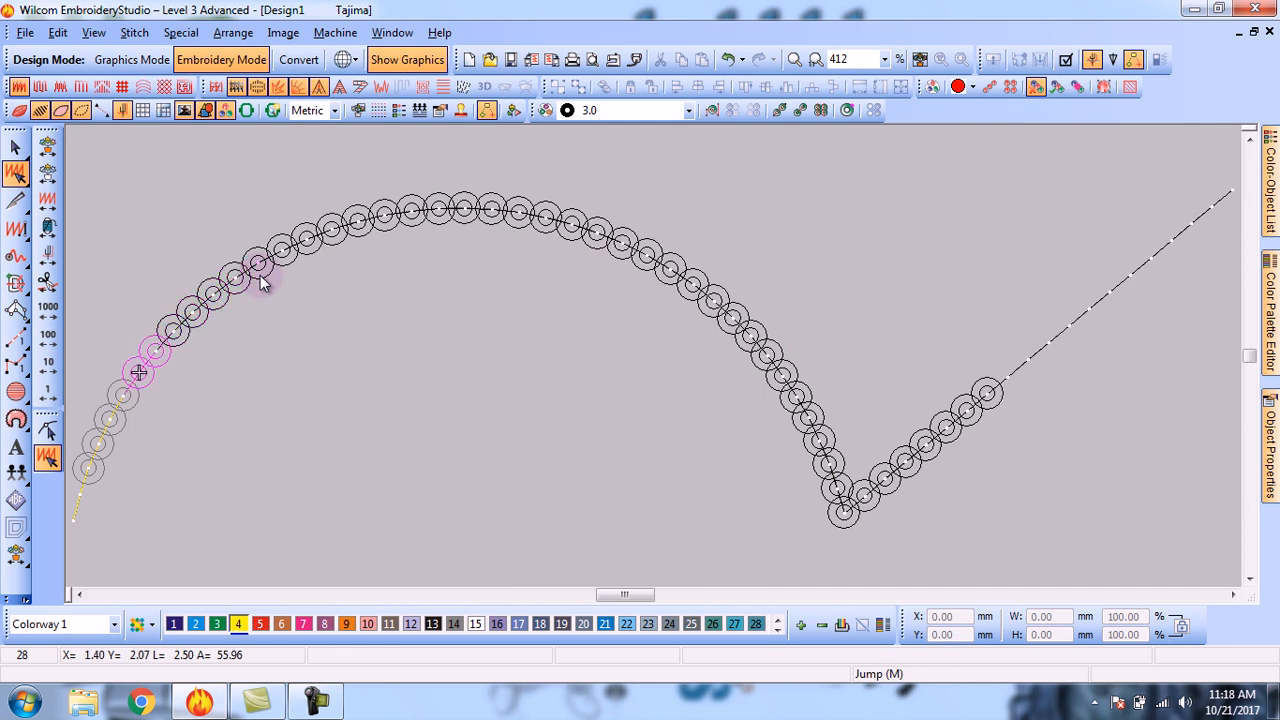
pyautogui.press('Left')
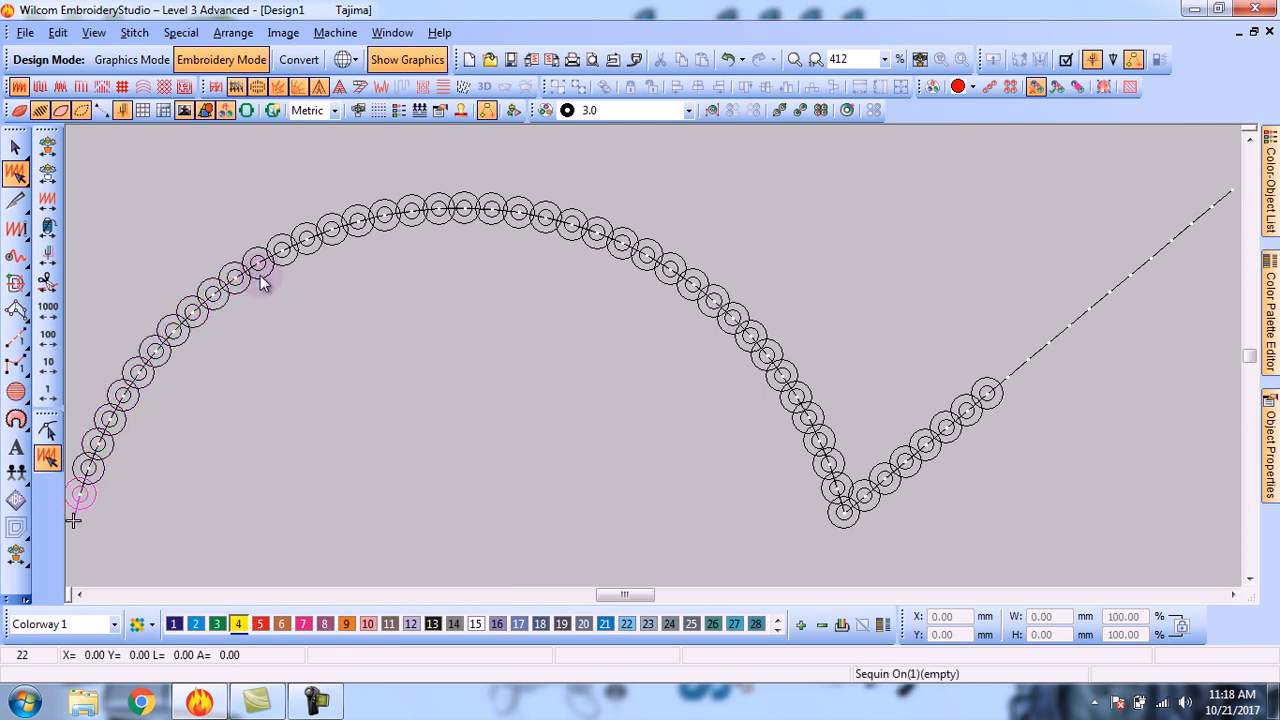
# Travel a few stitches near the arc's start, examine the design in TrueView, and restore the plain stitch display
pyautogui.press('Right')
pyautogui.press('Left')
pyautogui.press('Right')
pyautogui.press('Right')
pyautogui.press('Right')
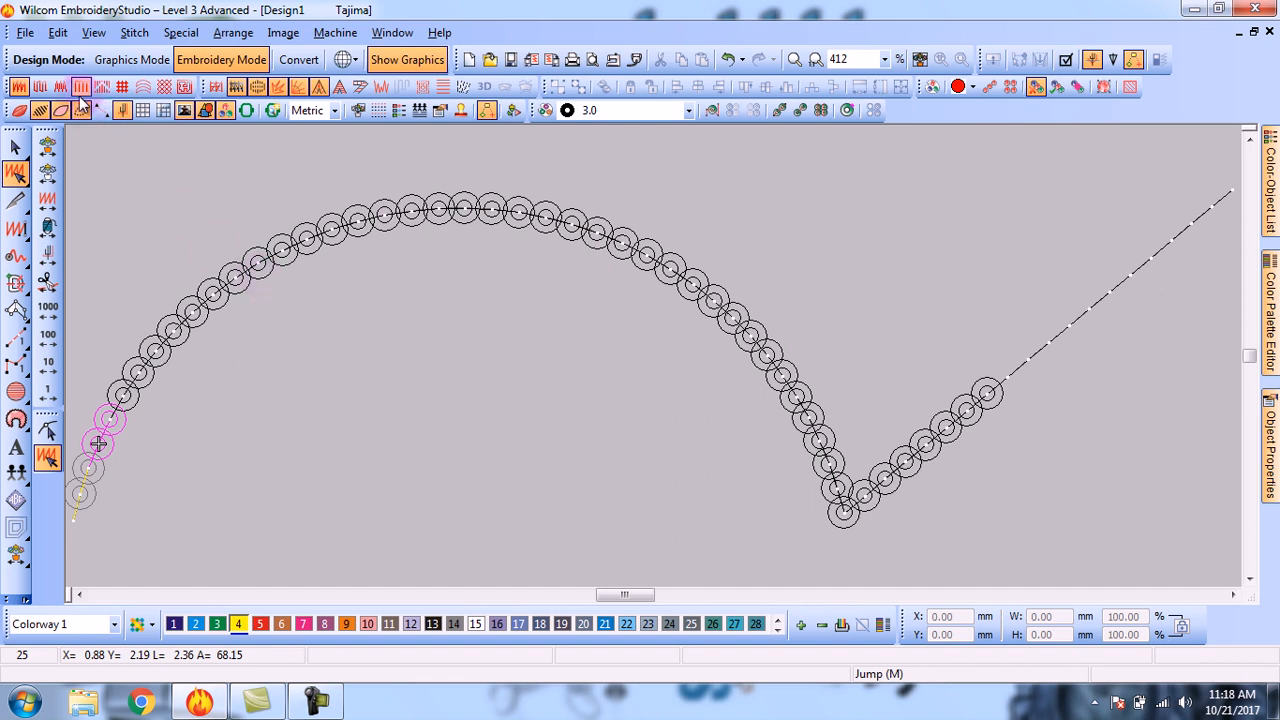
pyautogui.click(20, 113)
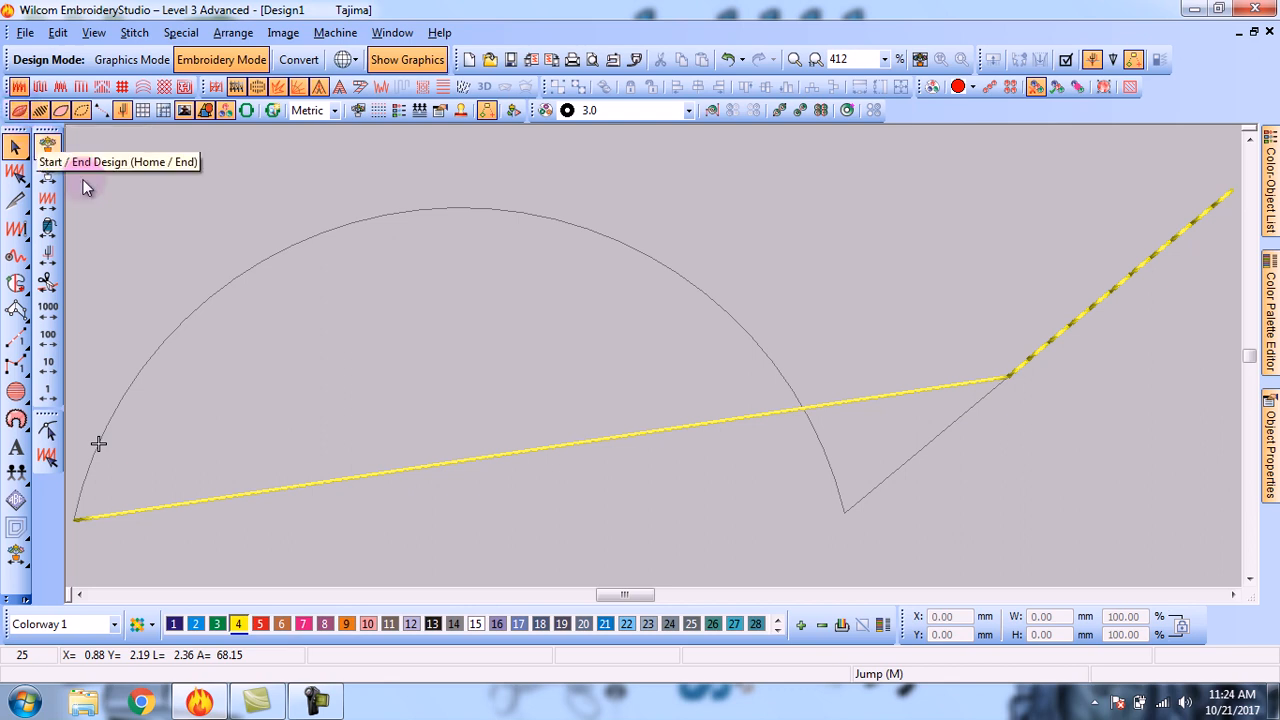
pyautogui.click(347, 271)
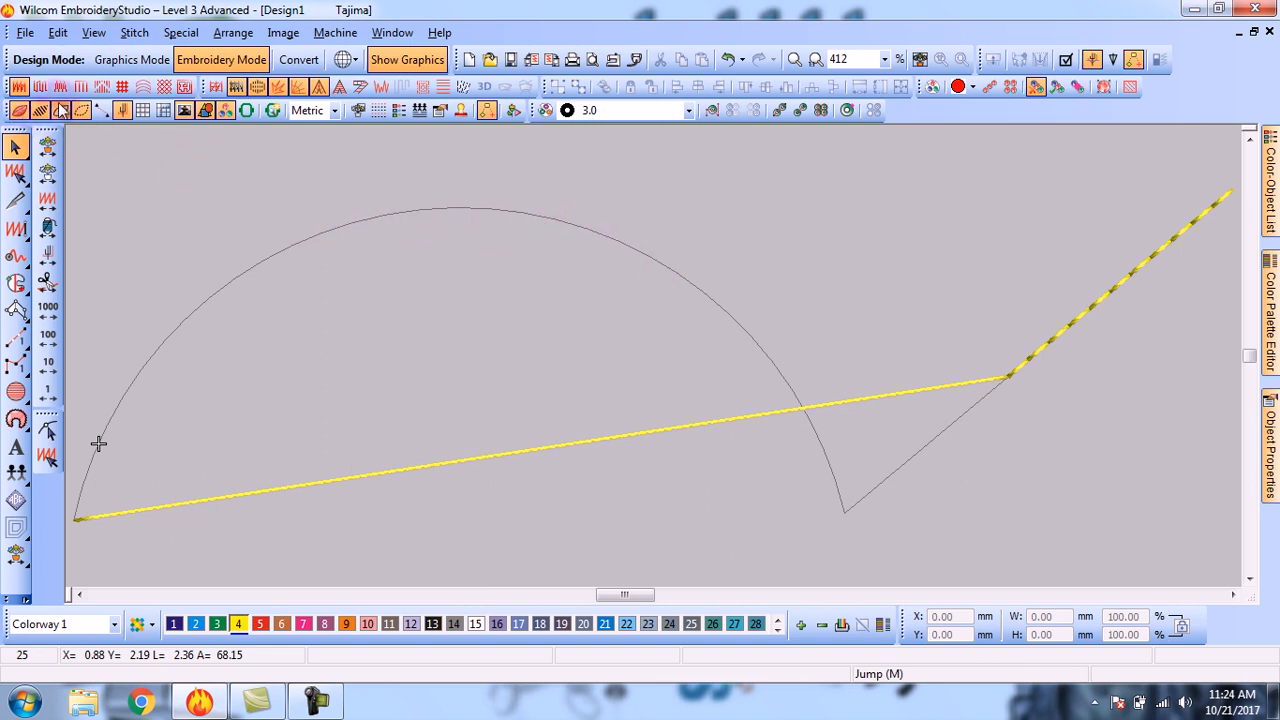
pyautogui.click(18, 111)
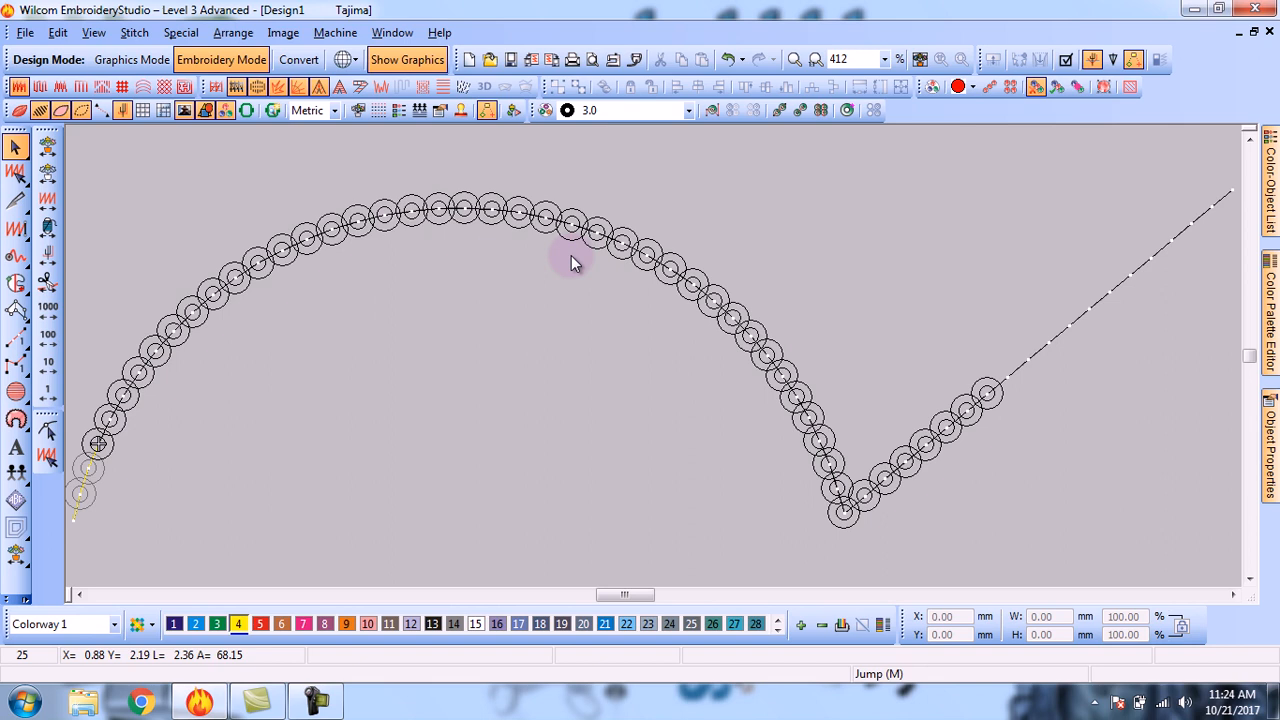
# Try setting the selected run object's sequin type to None, check it in TrueView, and undo the change
pyautogui.press('t')
pyautogui.press('t')
pyautogui.click(498, 216)
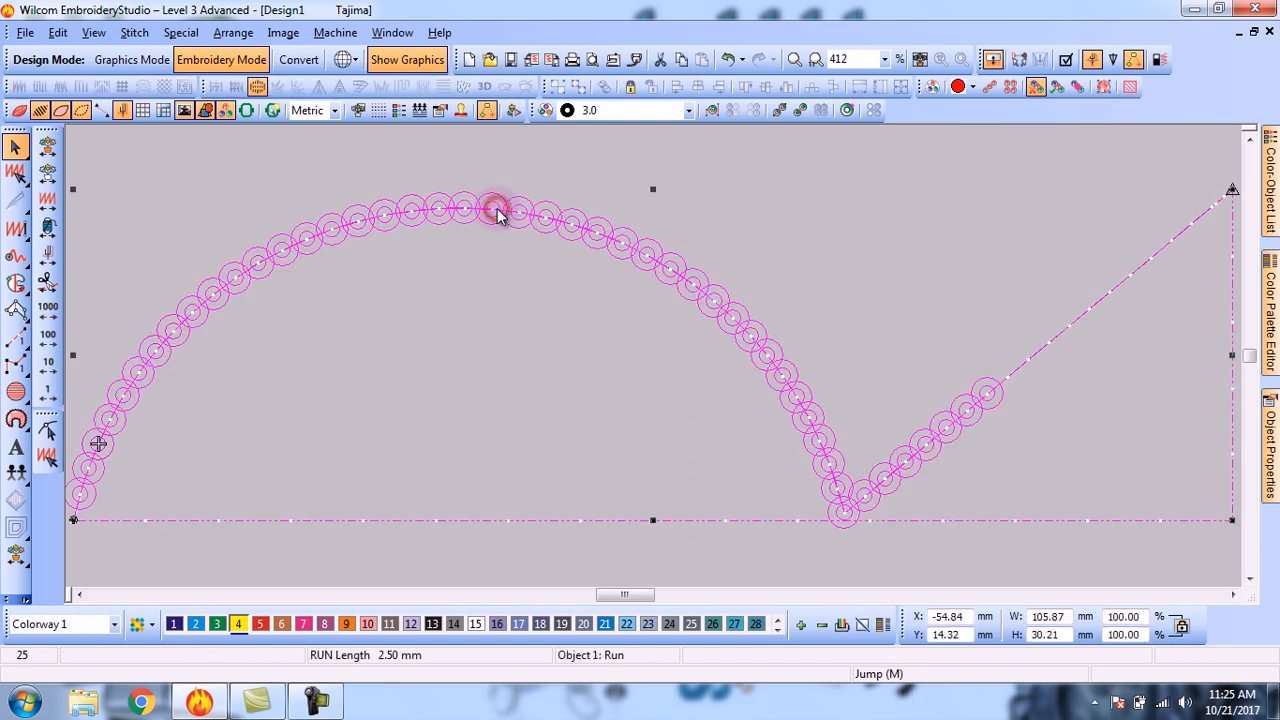
pyautogui.click(688, 110)
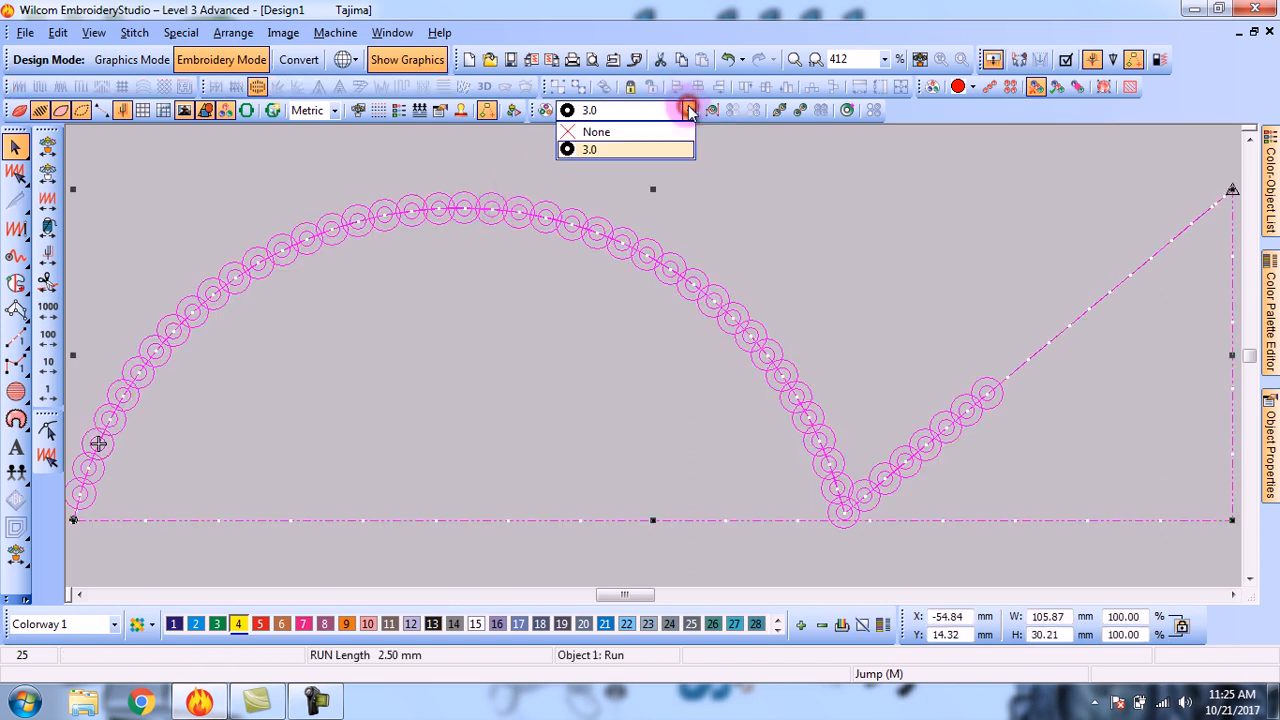
pyautogui.click(648, 134)
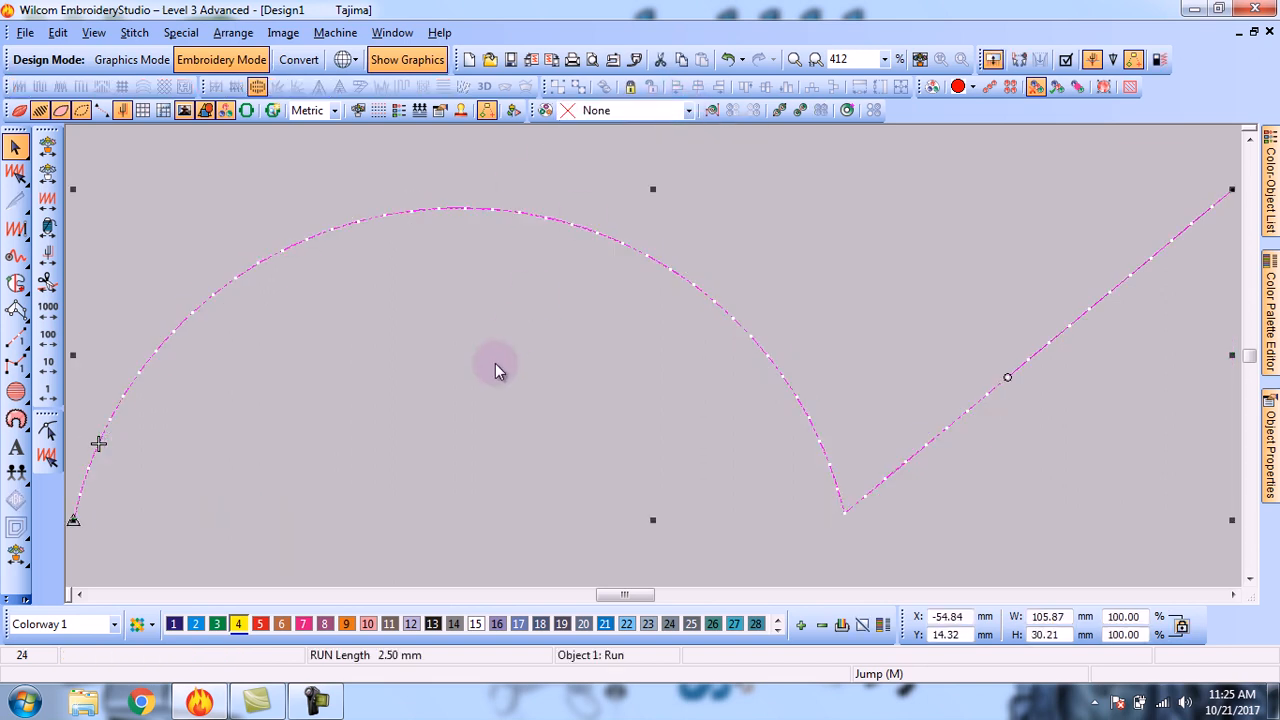
pyautogui.press('Escape')
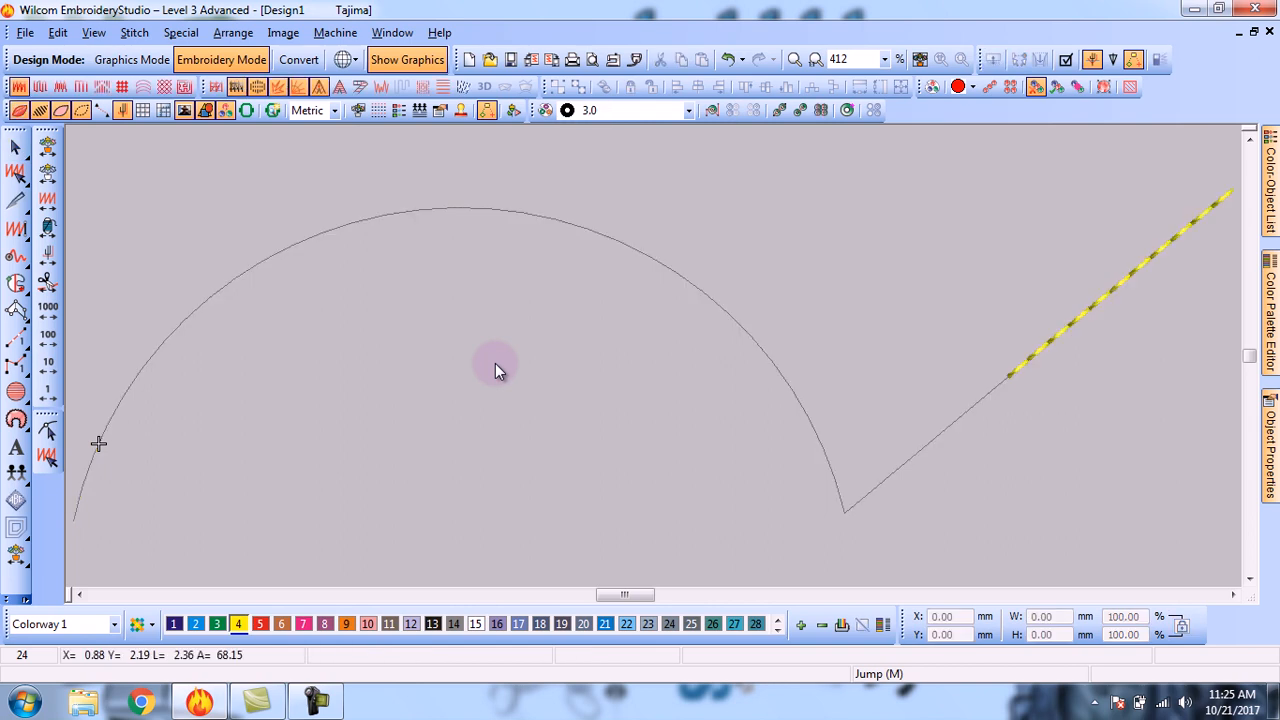
pyautogui.press('t')
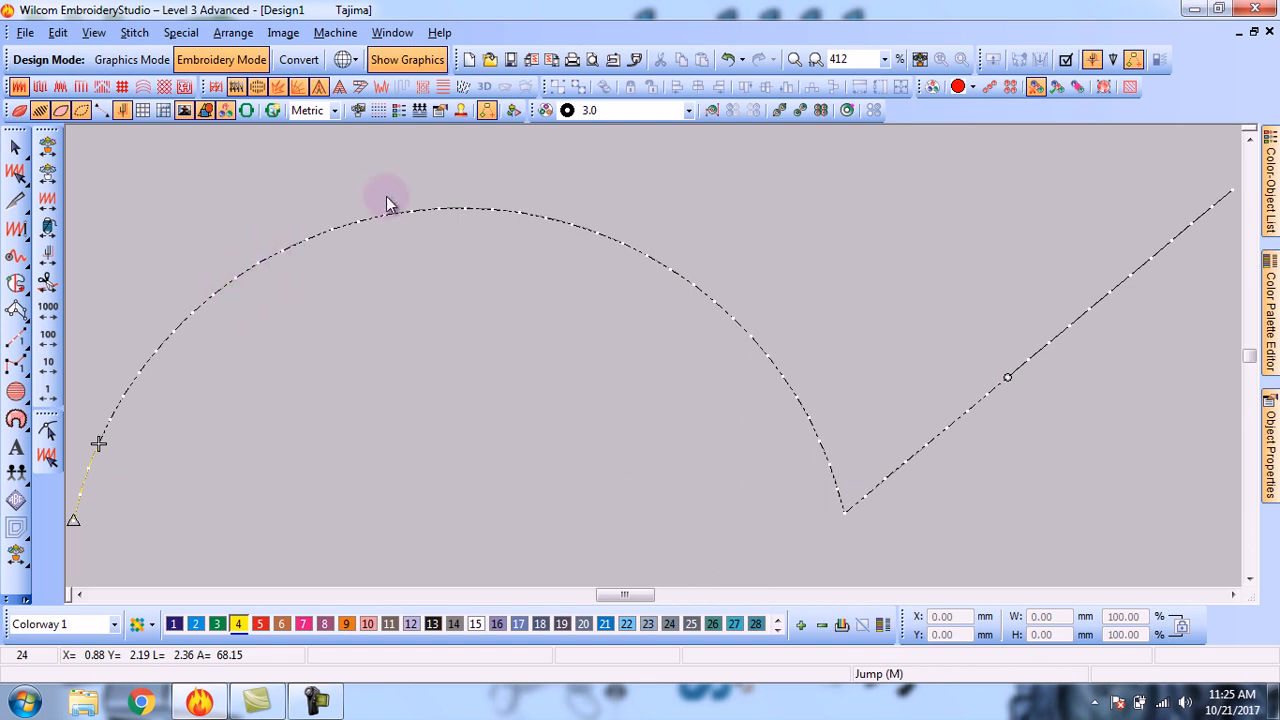
pyautogui.press('Return')
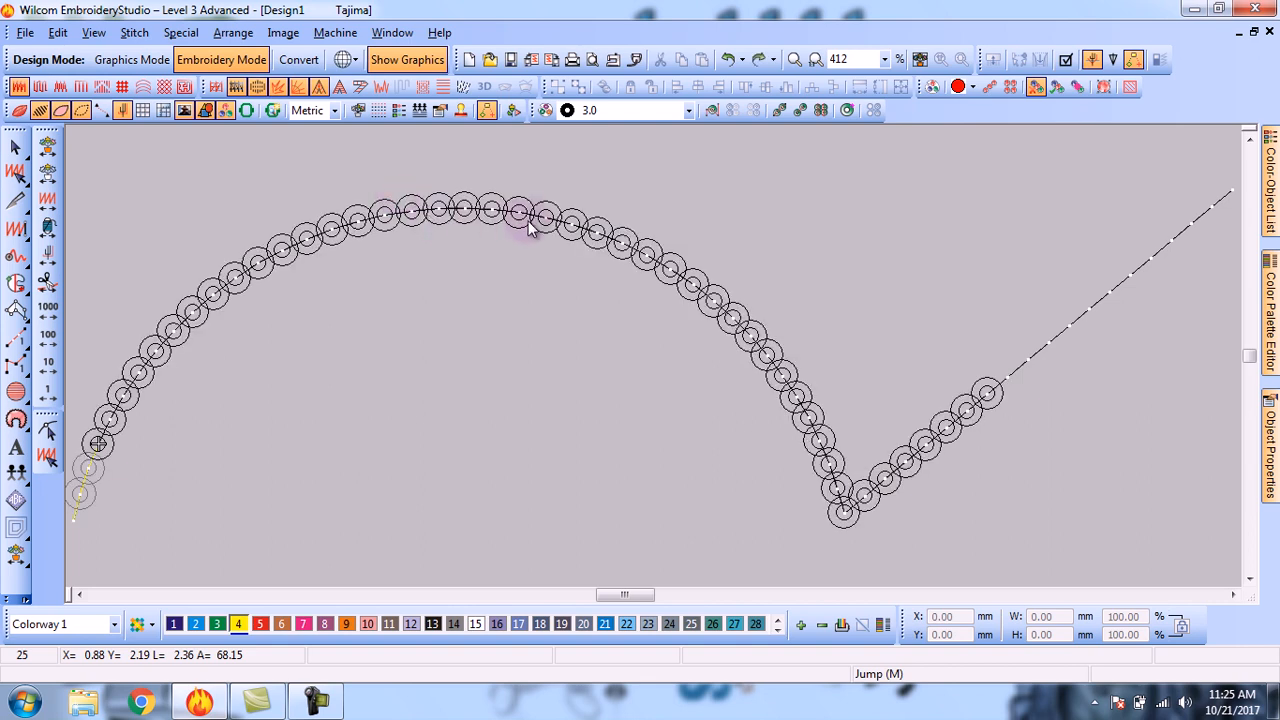
pyautogui.press('Escape')
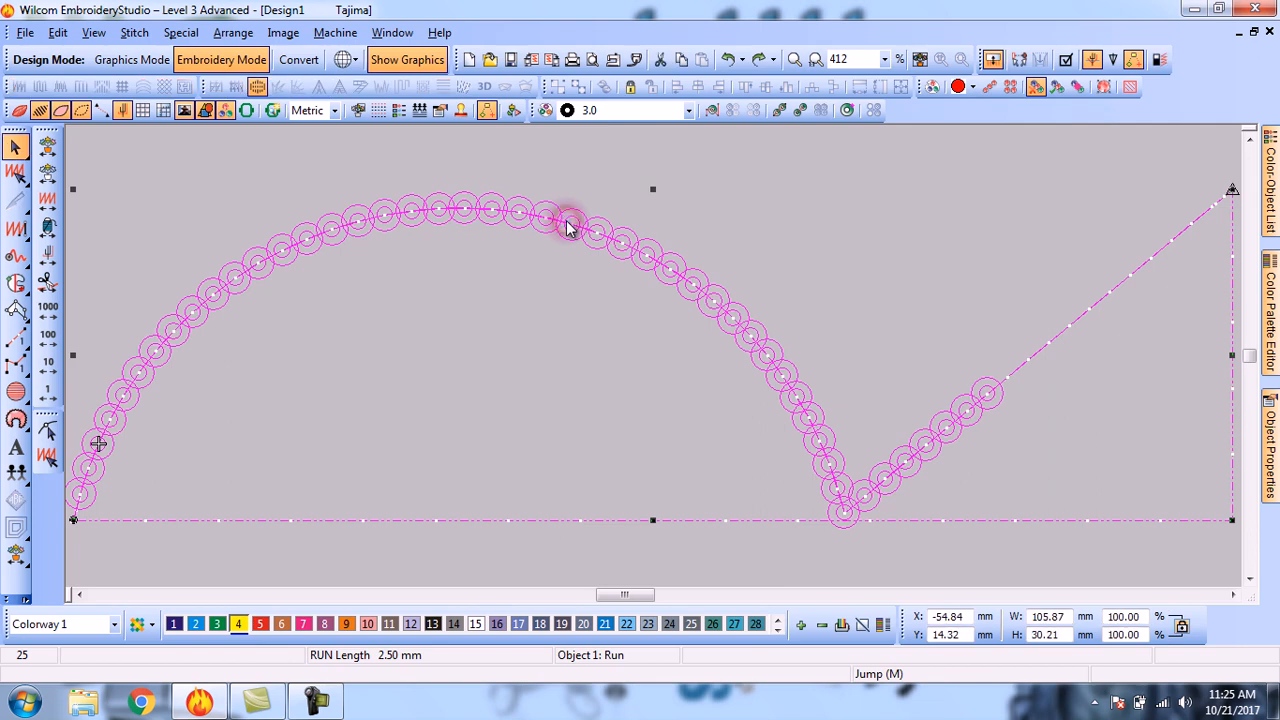
# Nudge the whole selected run object slightly left and deselect it
pyautogui.press('Left')
pyautogui.press('Left')
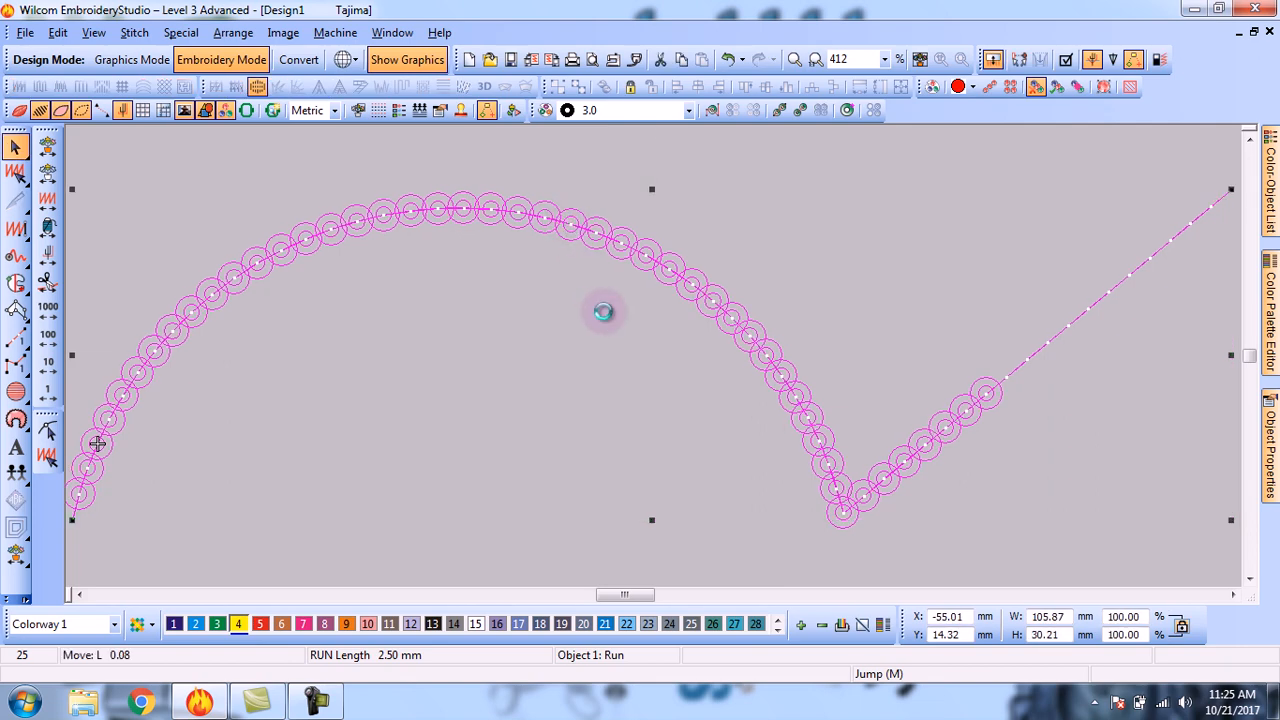
pyautogui.press('Escape')
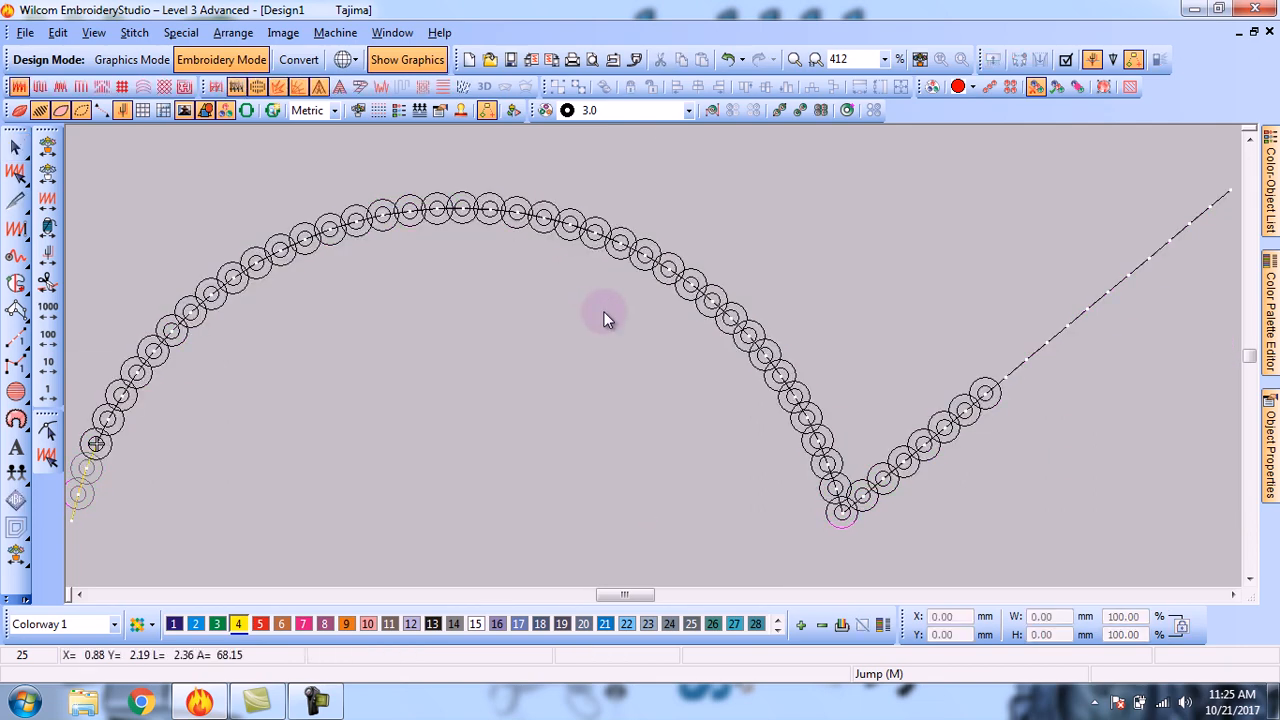
# Travel stitch by stitch back to the start of the design
pyautogui.press('Left')
pyautogui.press('Left')
pyautogui.press('Left')
pyautogui.press('Left')
pyautogui.press('Left')
pyautogui.press('Left')
pyautogui.press('Left')
pyautogui.press('Left')
pyautogui.press('Left')
pyautogui.press('Left')
pyautogui.press('Left')
pyautogui.press('Left')
pyautogui.press('Left')
pyautogui.press('Left')
pyautogui.press('Left')
pyautogui.press('Left')
pyautogui.press('Left')
pyautogui.press('Left')
pyautogui.press('Left')
pyautogui.press('Left')
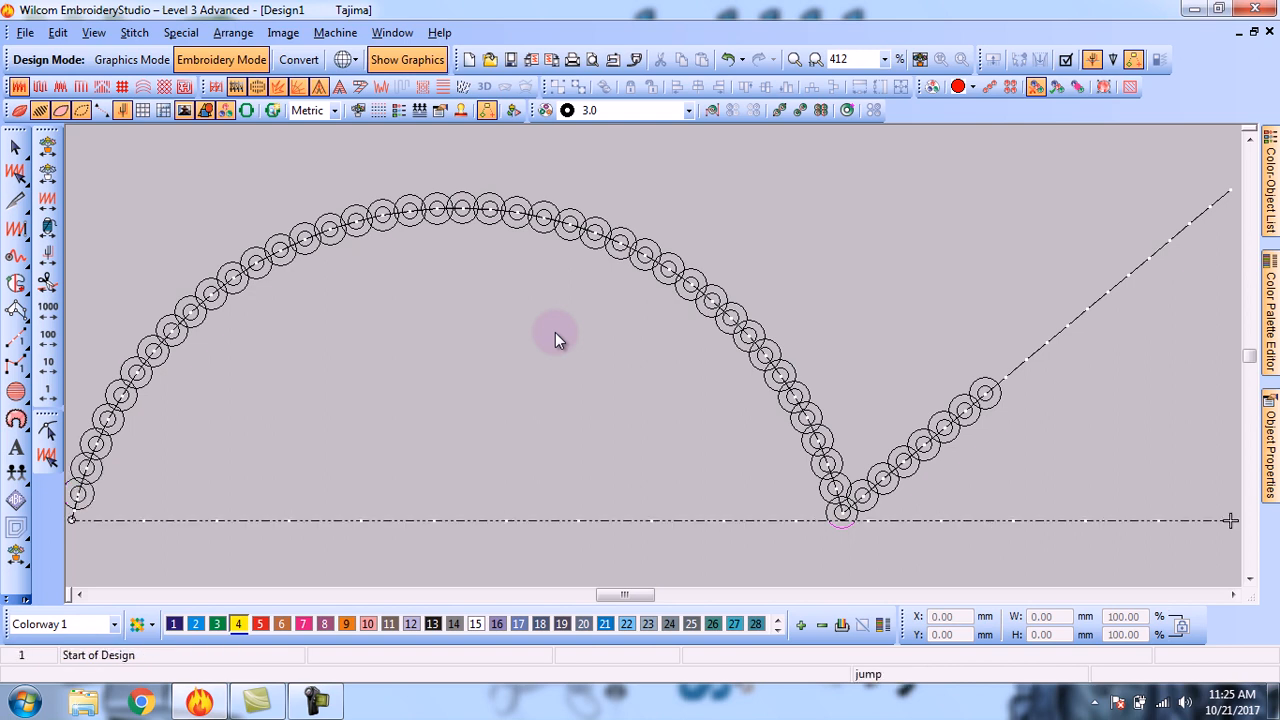
# Travel forward through the stitches to the sequins on the diagonal line and remove the third one from their upper end
pyautogui.press('Right')
pyautogui.press('Right')
pyautogui.press('Right')
pyautogui.press('Right')
pyautogui.press('Right')
pyautogui.press('Right')
pyautogui.press('Right')
pyautogui.press('Right')
pyautogui.press('Right')
pyautogui.press('Right')
pyautogui.press('Right')
pyautogui.press('Right')
pyautogui.press('Right')
pyautogui.press('Right')
pyautogui.press('Right')
pyautogui.press('Right')
pyautogui.press('Right')
pyautogui.press('Right')
pyautogui.press('Right')
pyautogui.press('Right')
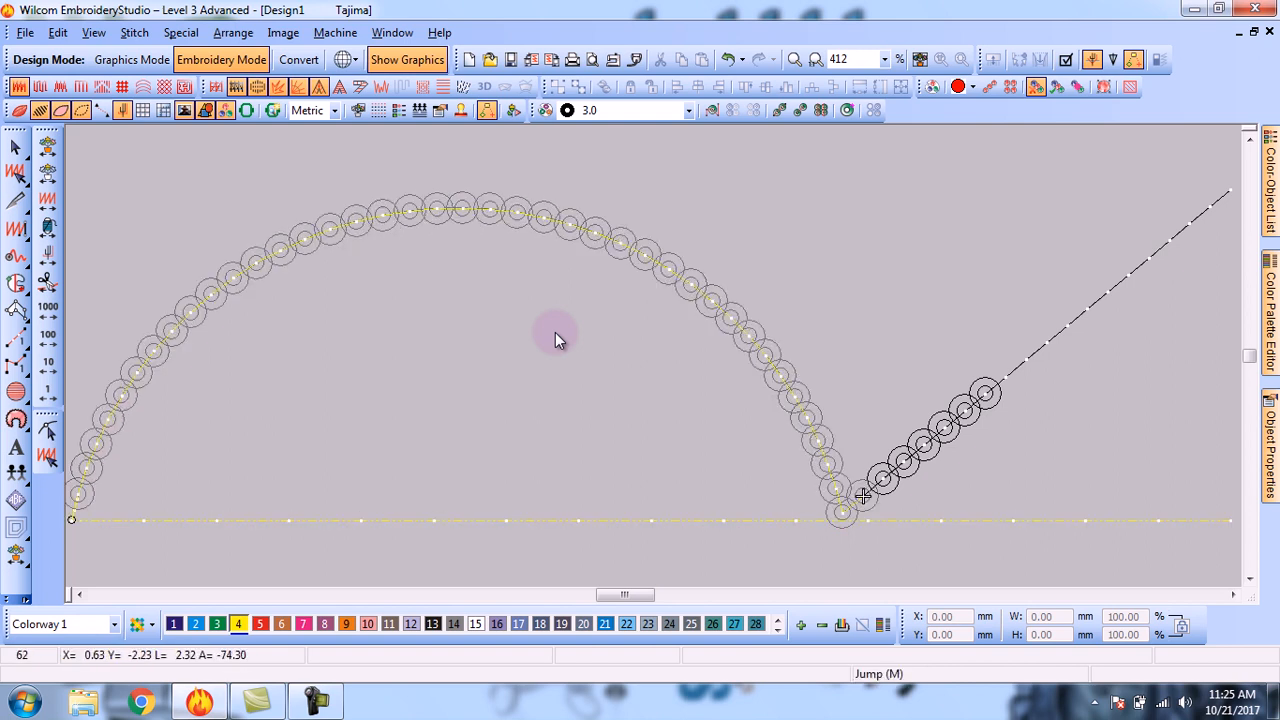
pyautogui.press('Right')
pyautogui.press('Right')
pyautogui.press('Right')
pyautogui.press('Right')
pyautogui.press('Right')
pyautogui.press('Right')
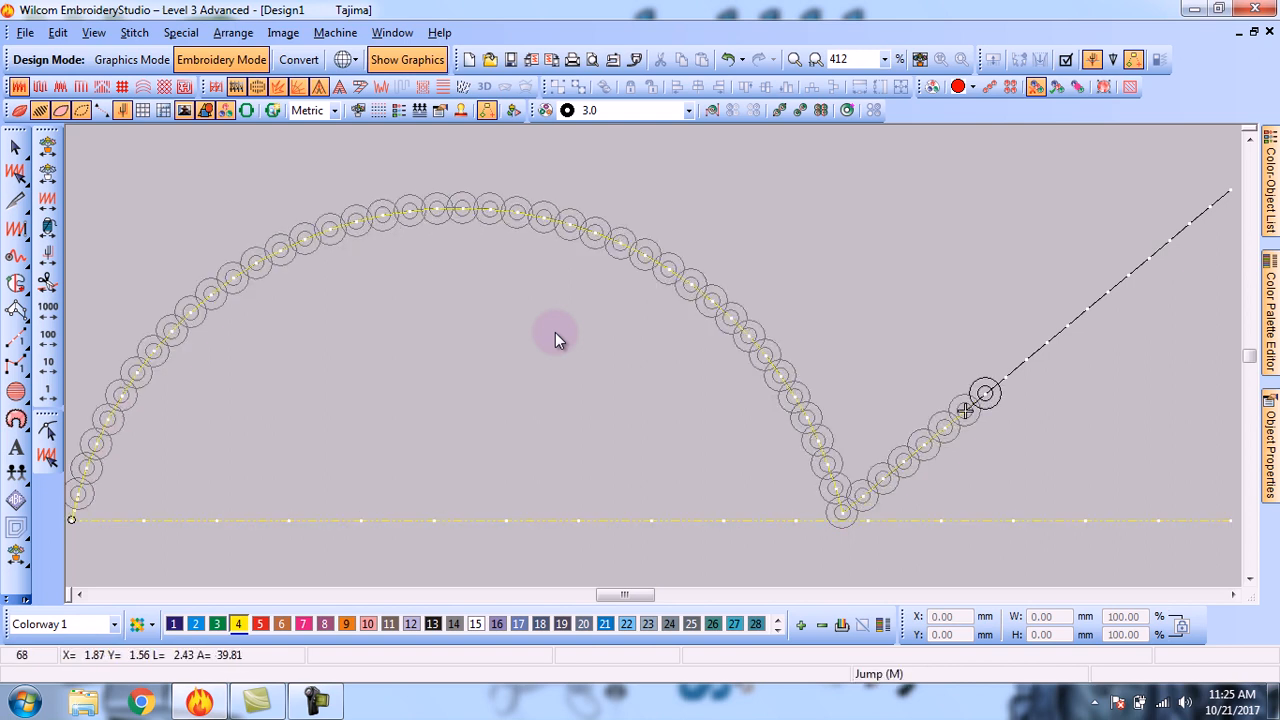
pyautogui.press('Left')
pyautogui.press('Right')
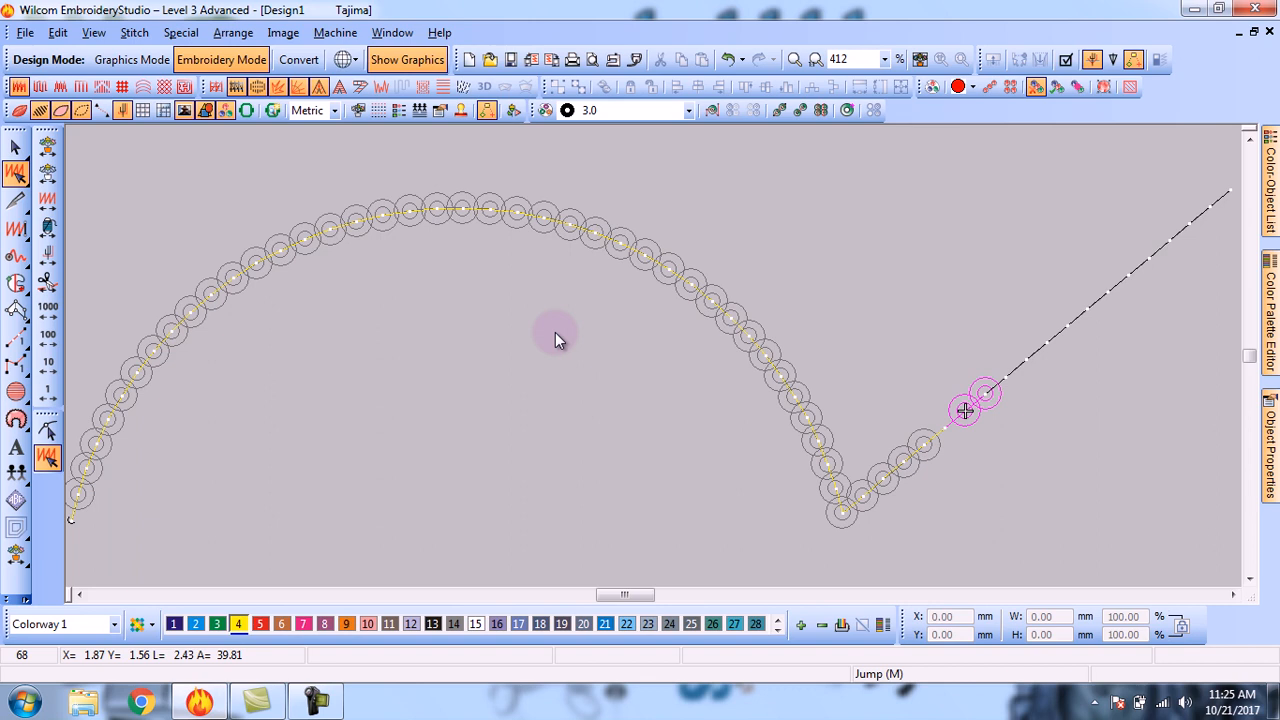
# Remove the other sequins along the diagonal line, down to the second stitch above its corner with the arc
pyautogui.press('Right')
pyautogui.press('Left')
pyautogui.press('Left')
pyautogui.press('Left')
pyautogui.press('Left')
pyautogui.press('Left')
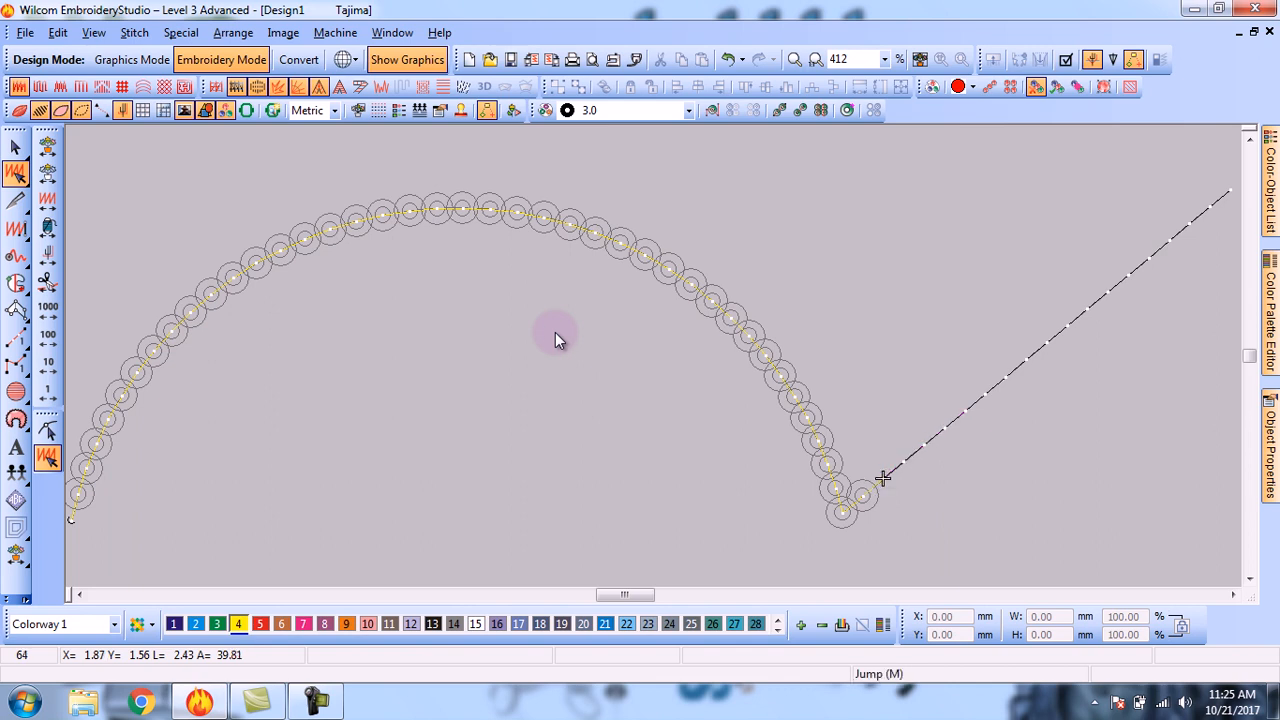
# Remove the sequins around the corner and along the lower part of the arc's descending side
pyautogui.press('Left')
pyautogui.press('Left')
pyautogui.press('Left')
pyautogui.press('Left')
pyautogui.press('Left')
pyautogui.press('Left')
pyautogui.press('Left')
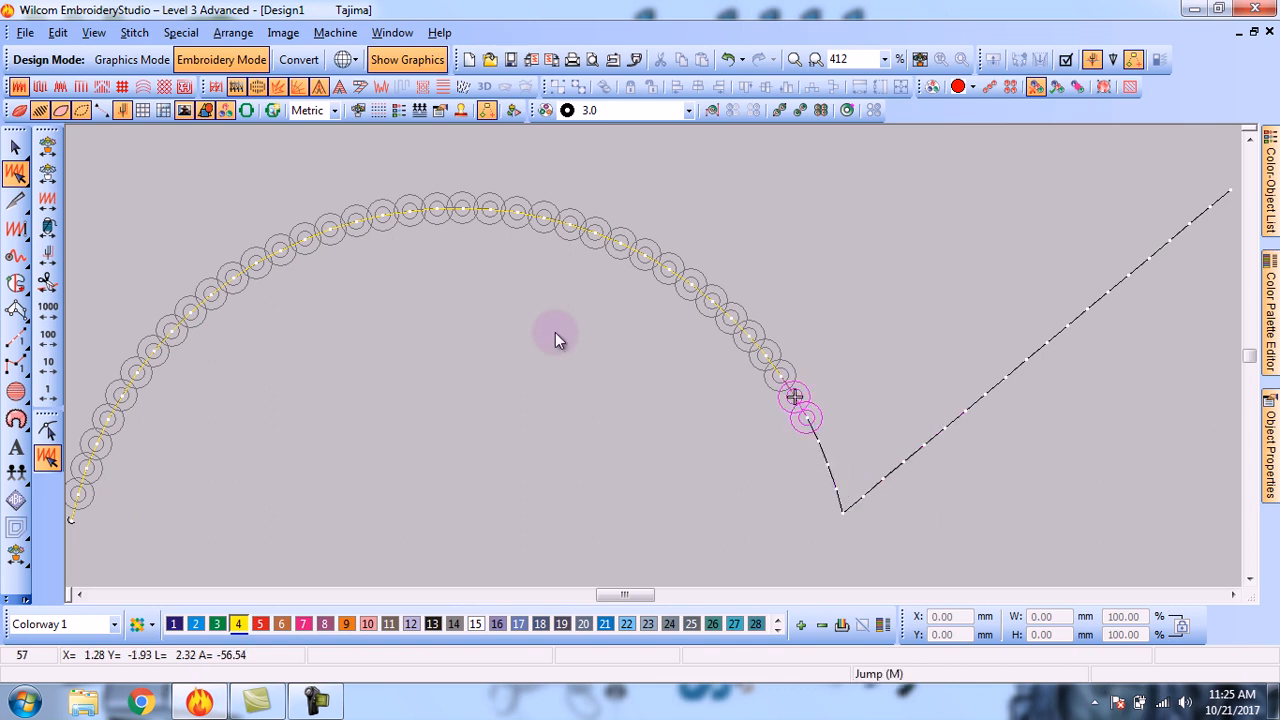
pyautogui.press('Left')
pyautogui.press('Left')
pyautogui.press('Left')
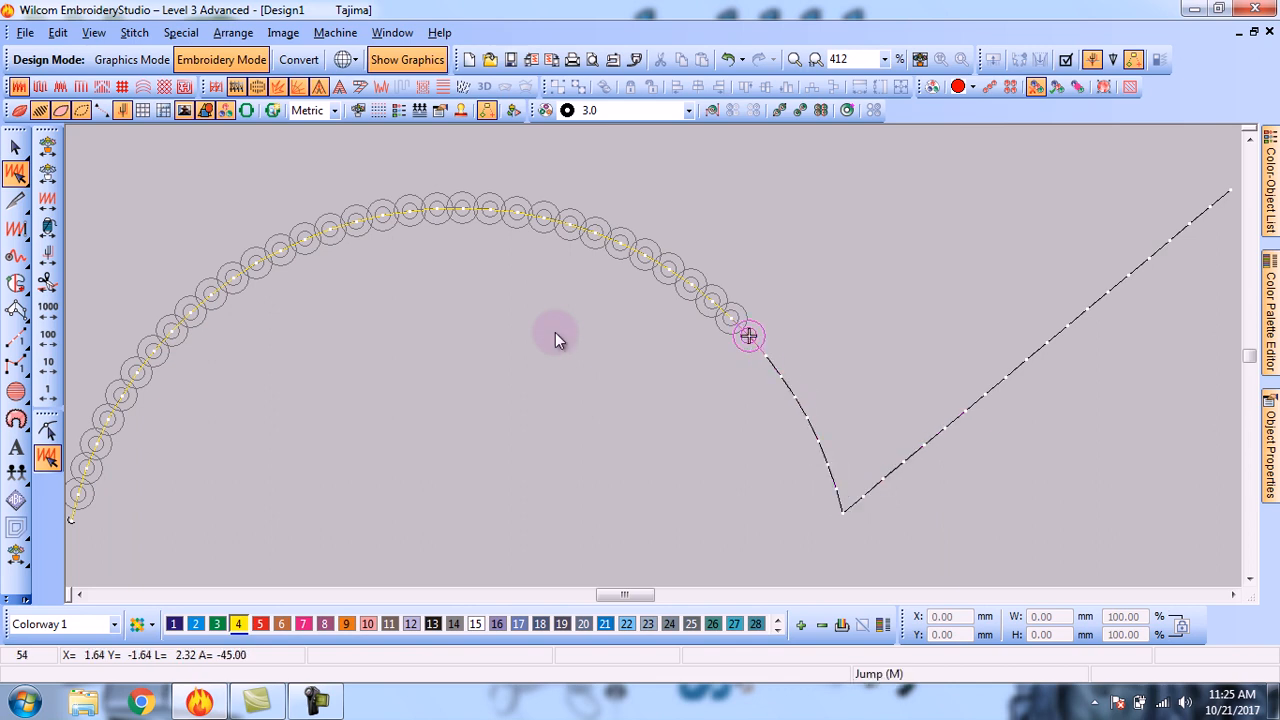
# Remove the sequins along the upper part of the arc's descending side, up to the crown
pyautogui.press('Left')
pyautogui.press('Left')
pyautogui.press('Left')
pyautogui.press('Left')
pyautogui.press('Left')
pyautogui.press('Left')
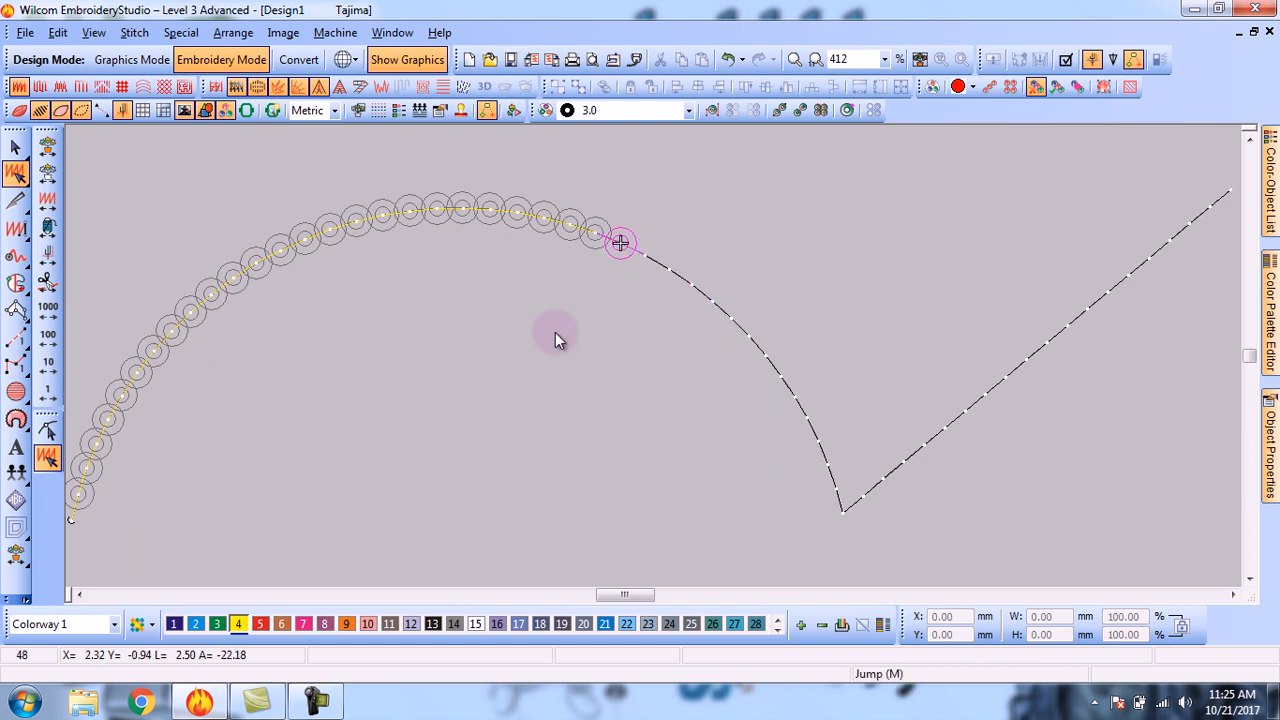
pyautogui.press('Left')
pyautogui.press('Left')
pyautogui.press('Left')
pyautogui.press('Left')
pyautogui.press('Left')
pyautogui.press('Left')
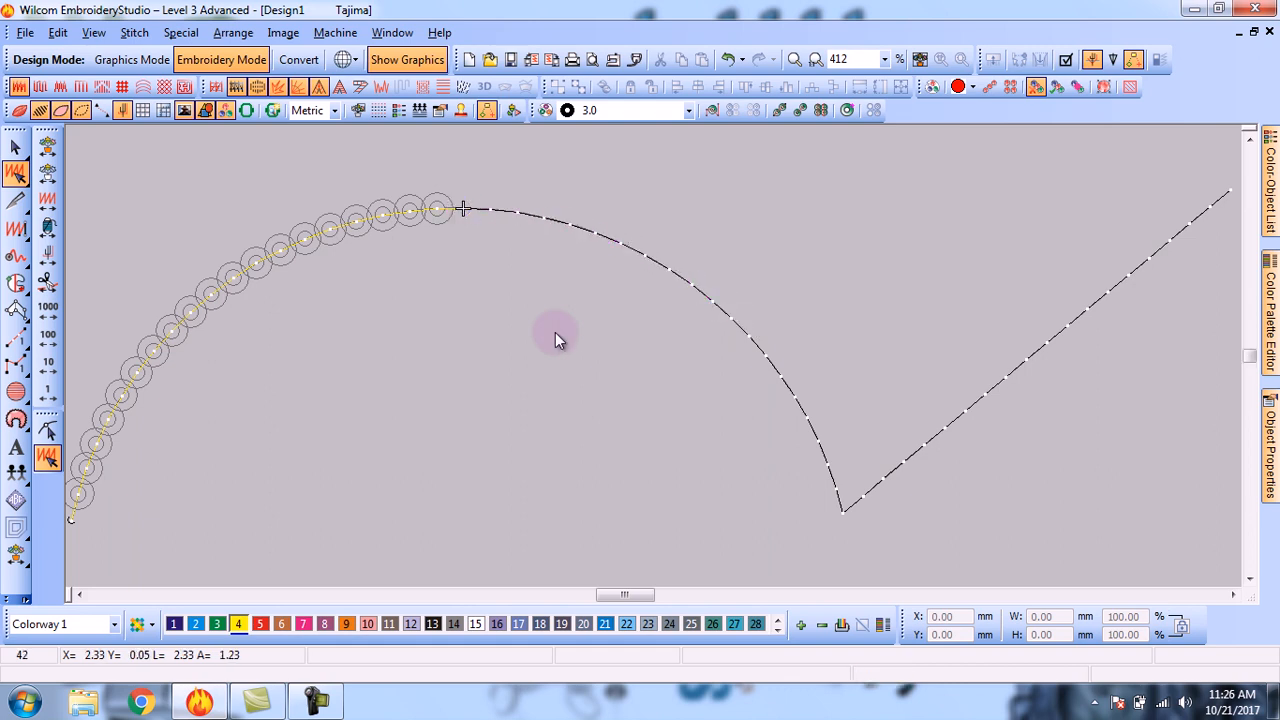
# Remove sequins from the crown down the ascending side, keeping one single sequin and a group of three
pyautogui.press('Left')
pyautogui.press('Left')
pyautogui.press('Left')
pyautogui.press('Left')
pyautogui.press('Left')
pyautogui.press('Left')
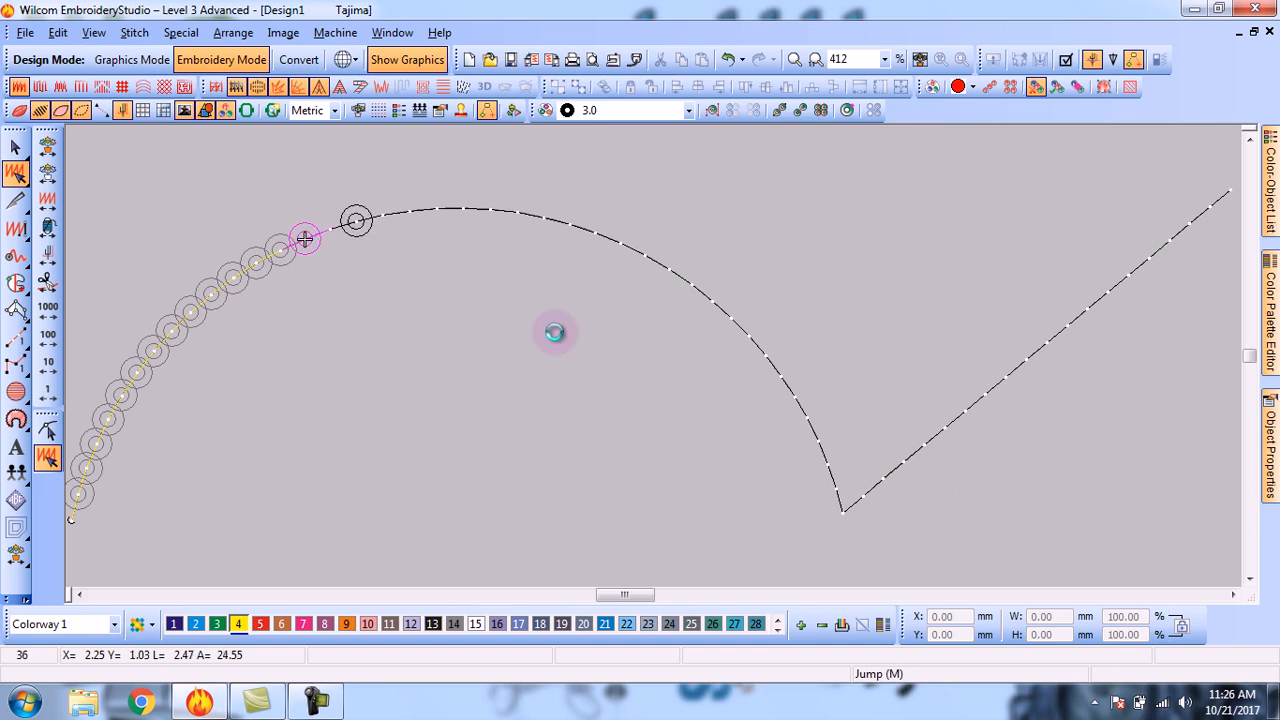
pyautogui.press('Left')
pyautogui.press('Left')
pyautogui.press('Left')
pyautogui.press('Left')
pyautogui.press('Left')
pyautogui.press('Left')
pyautogui.press('Left')
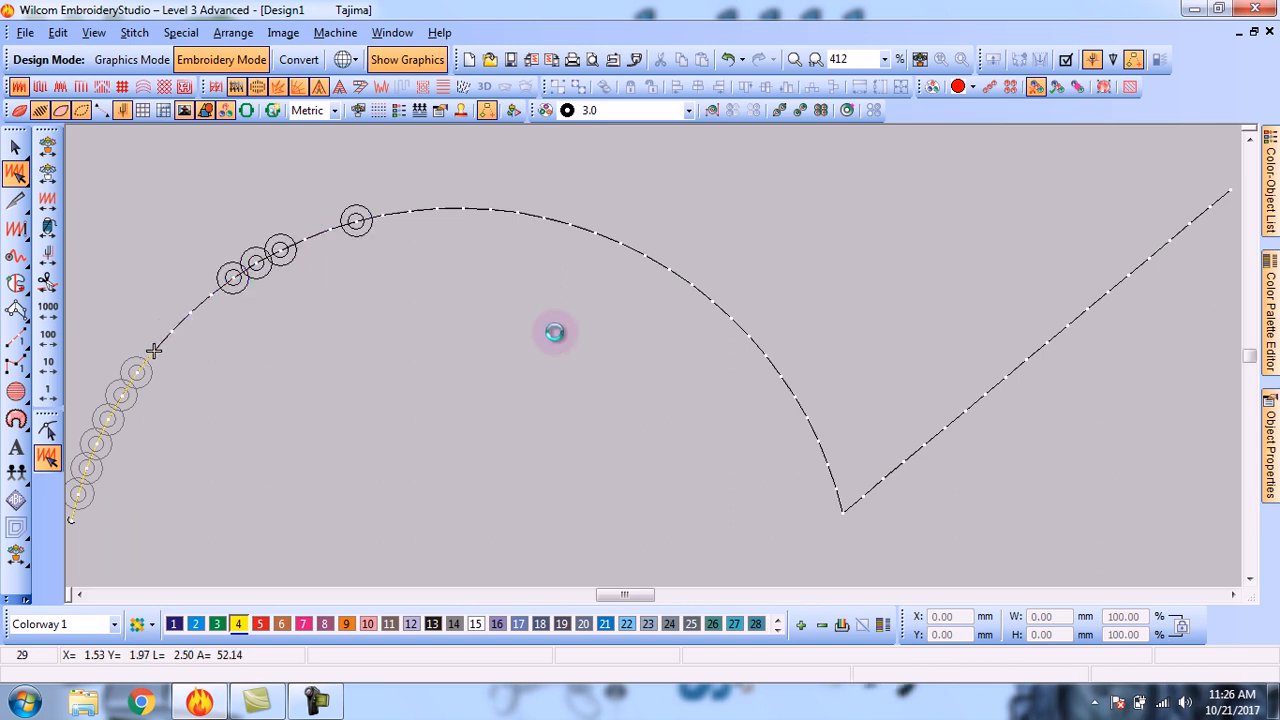
# Keep one sequin on the lower ascending side and remove all others down to the arc's start
pyautogui.press('Left')
pyautogui.press('Left')
pyautogui.press('Left')
pyautogui.press('Left')
pyautogui.press('Left')
pyautogui.press('Left')
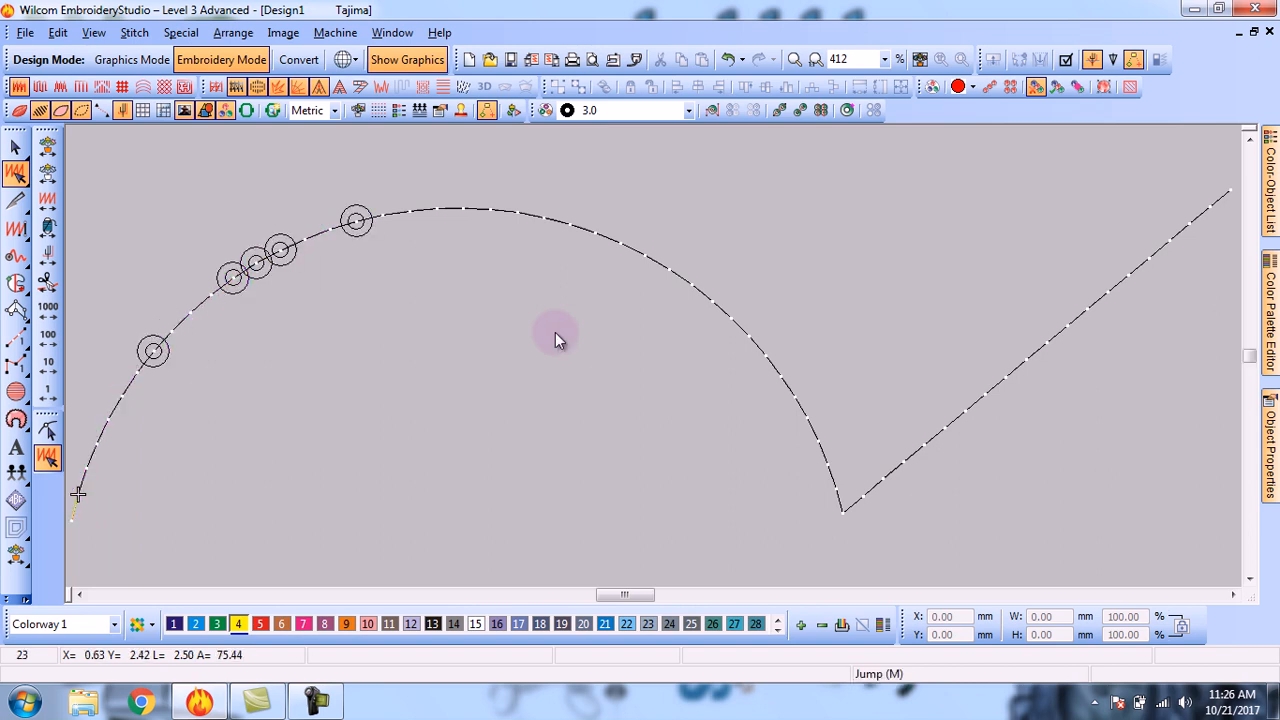
# Remove the single sequin on the arc's lower ascending side and the first sequin of the group of three
pyautogui.press('Right')
pyautogui.press('Right')
pyautogui.press('Right')
pyautogui.press('Right')
pyautogui.press('Right')
pyautogui.press('Right')
pyautogui.press('Right')
pyautogui.press('Right')
pyautogui.press('Right')
pyautogui.press('Right')
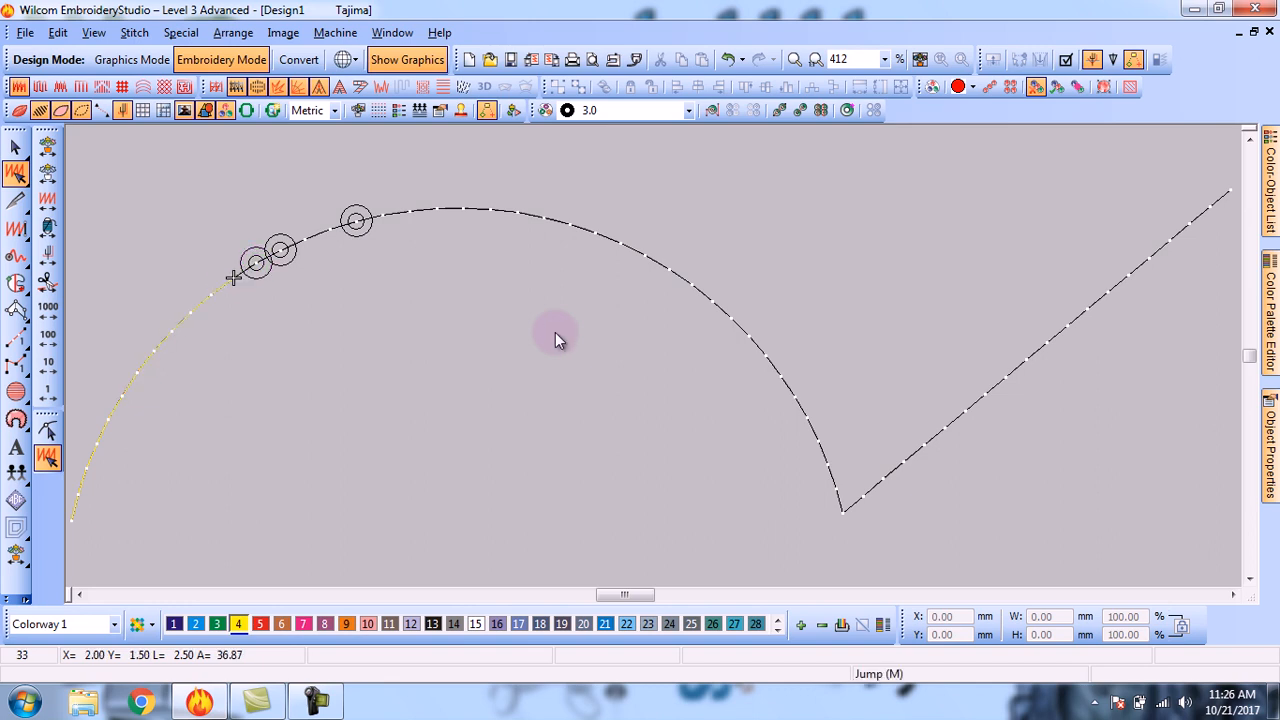
# Remove the remaining sequins between the group and the crown, and check the run line in TrueView
pyautogui.press('Right')
pyautogui.press('Right')
pyautogui.press('Right')
pyautogui.press('Left')
pyautogui.press('Left')
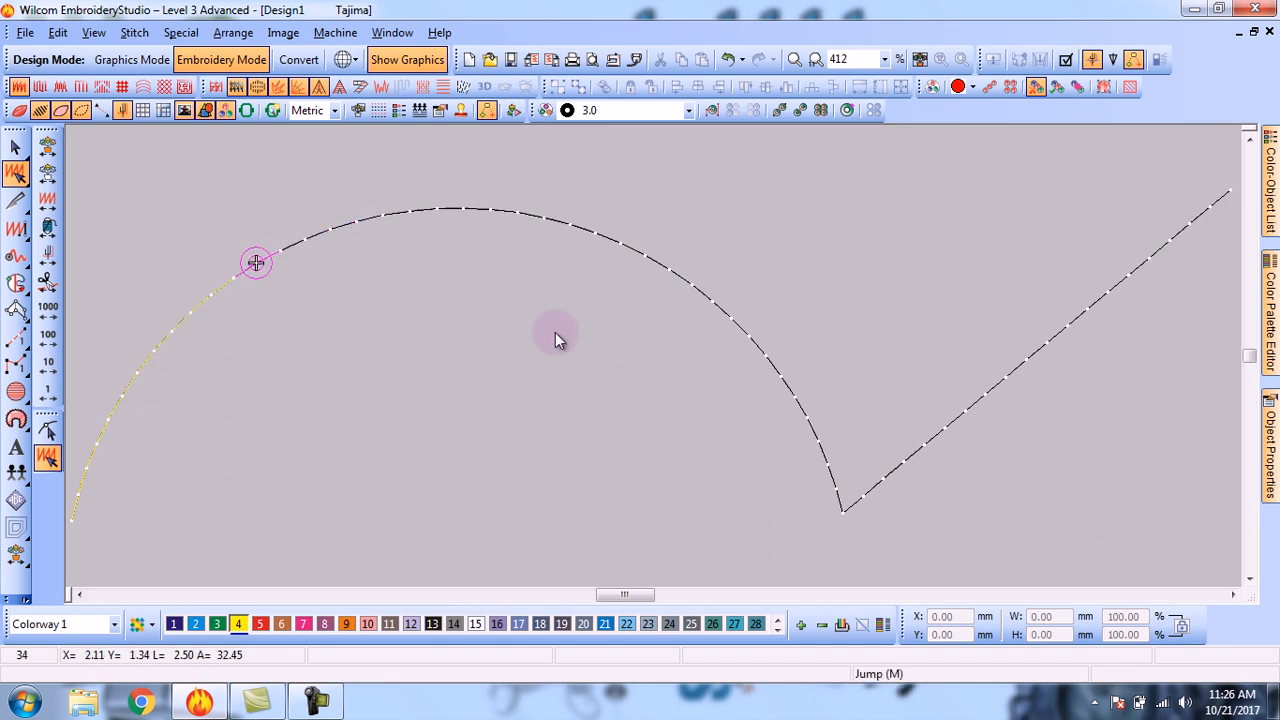
pyautogui.press('Escape')
pyautogui.press('t')
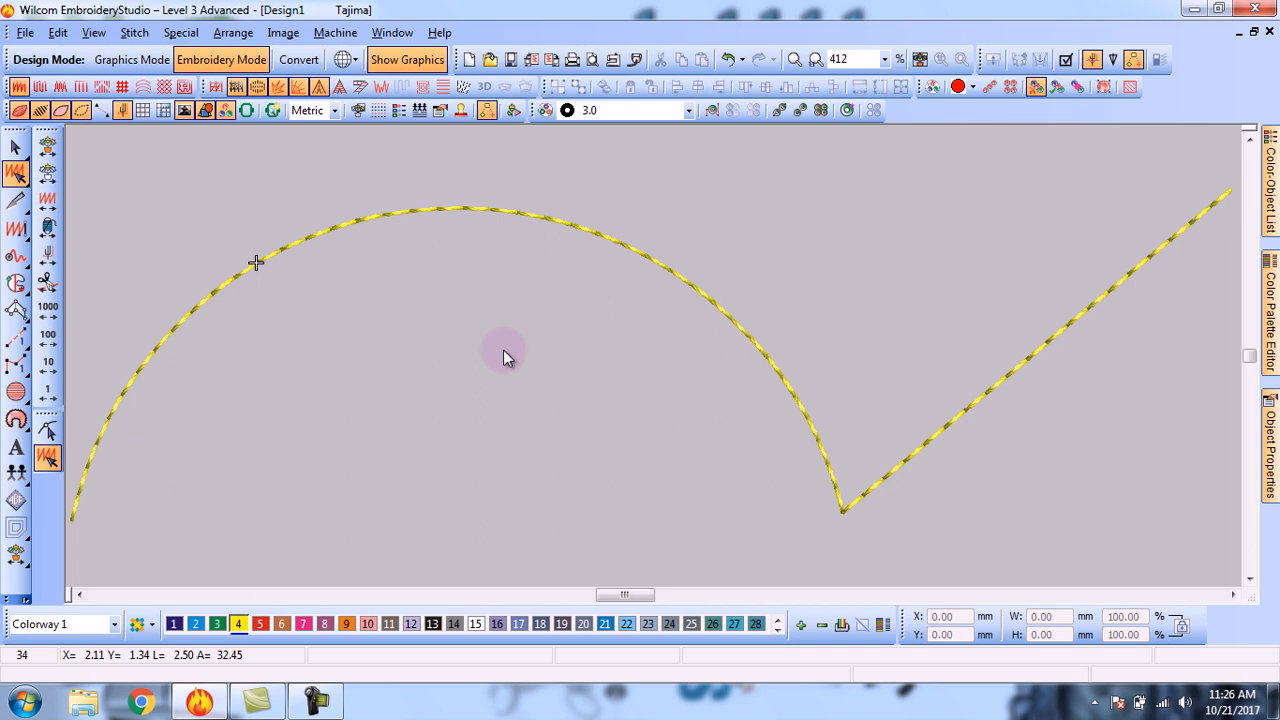
pyautogui.press('t')
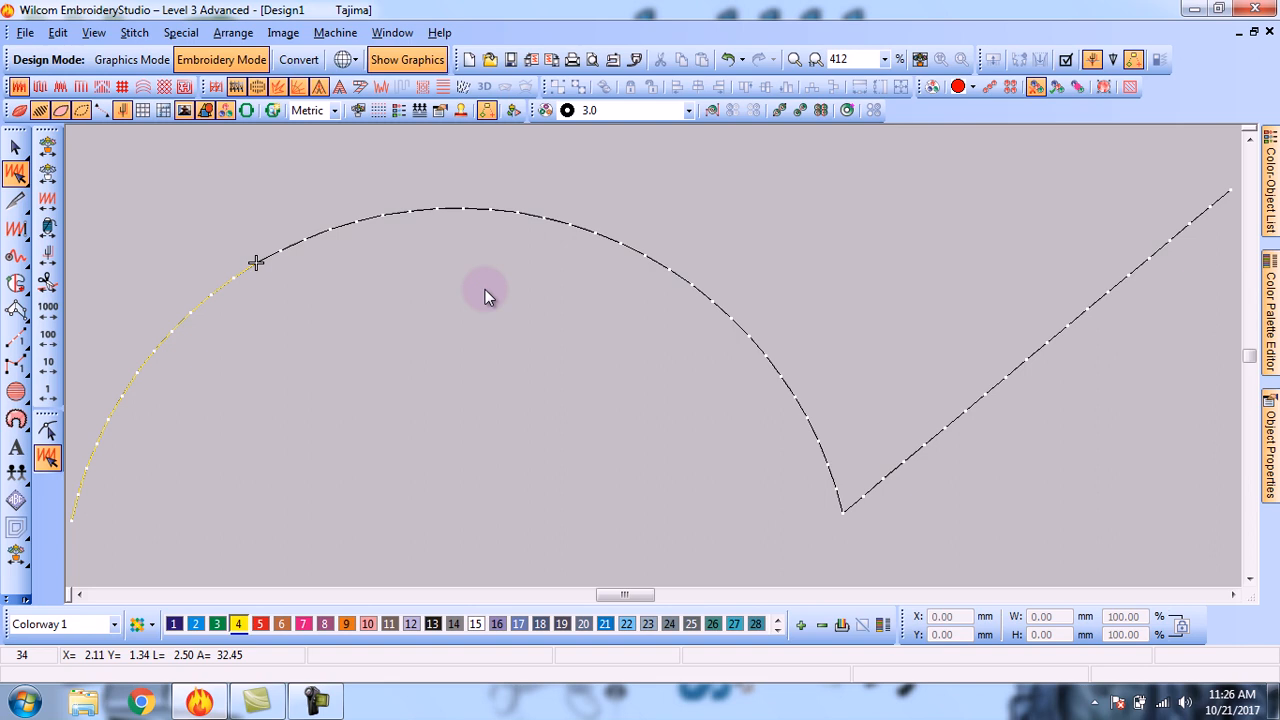
# Return towards the arc's start and place two adjacent 3.0 sequins plus a third after skipping one stitch
pyautogui.press('Left')
pyautogui.press('Left')
pyautogui.press('Left')
pyautogui.press('Left')
pyautogui.press('Left')
pyautogui.press('Left')
pyautogui.press('Left')
pyautogui.press('Left')
pyautogui.press('Left')
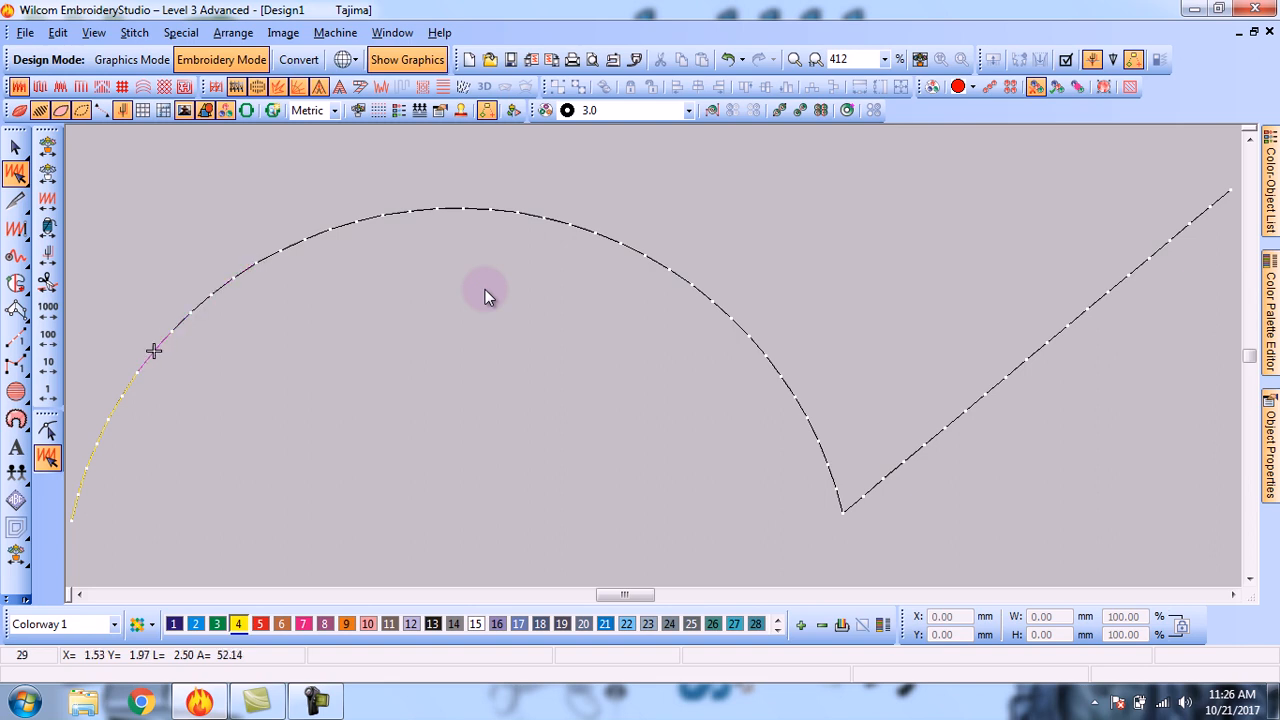
pyautogui.press('Right')
pyautogui.press('Right')
pyautogui.press('Right')
pyautogui.press('Right')
pyautogui.press('Right')
pyautogui.press('Right')
pyautogui.press('Right')
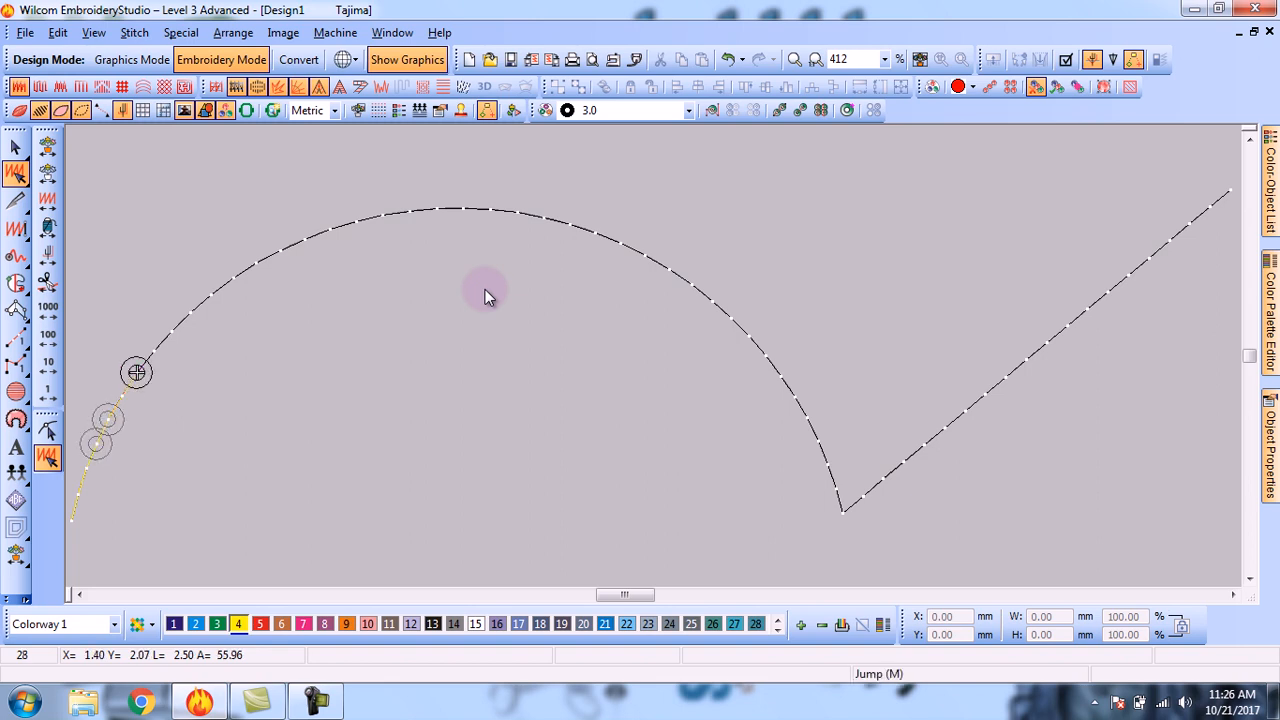
# Place a 3.0 sequin on each following stitch up the arc's ascending side towards the crown
pyautogui.press('Right')
pyautogui.press('Right')
pyautogui.press('Right')
pyautogui.press('Right')
pyautogui.press('Right')
pyautogui.press('Right')
pyautogui.press('Right')
pyautogui.press('Right')
pyautogui.press('Right')
pyautogui.press('Right')
pyautogui.press('Right')
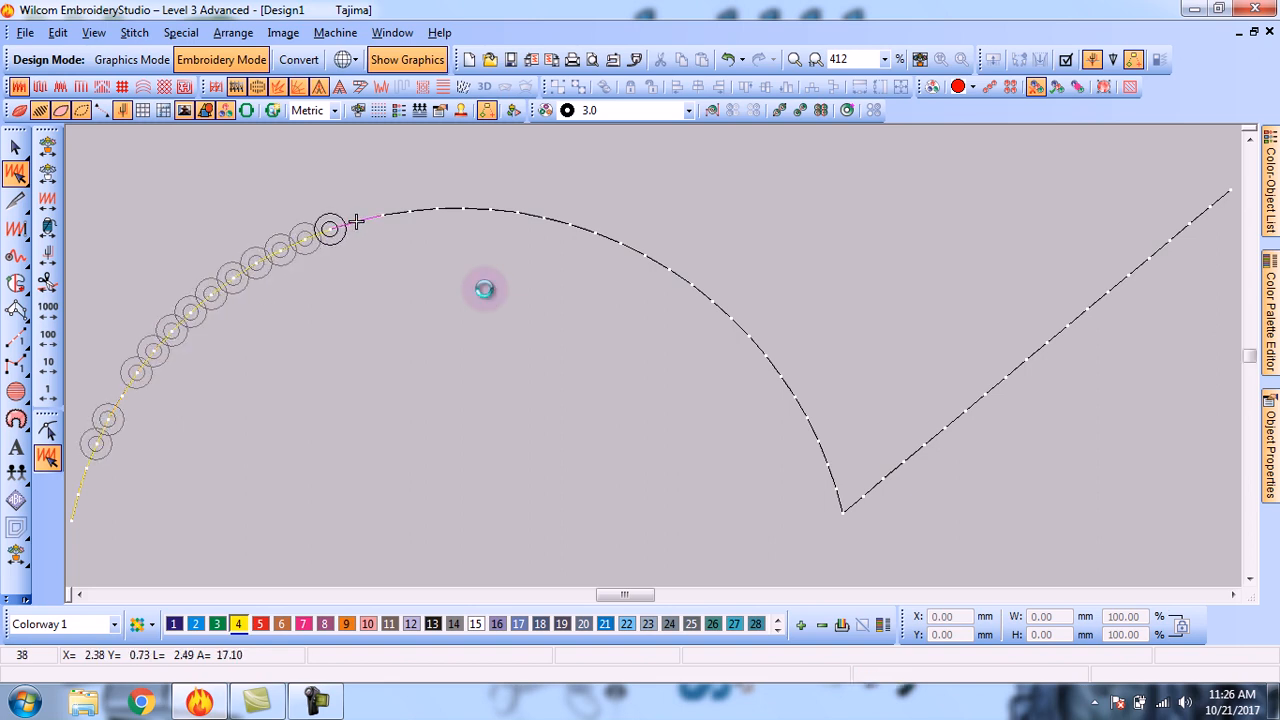
# Continue the sequins over the crown onto the upper descending side, leaving two stitches at the crown without sequins
pyautogui.press('Right')
pyautogui.press('Right')
pyautogui.press('Right')
pyautogui.press('Right')
pyautogui.press('Right')
pyautogui.press('Right')
pyautogui.press('Right')
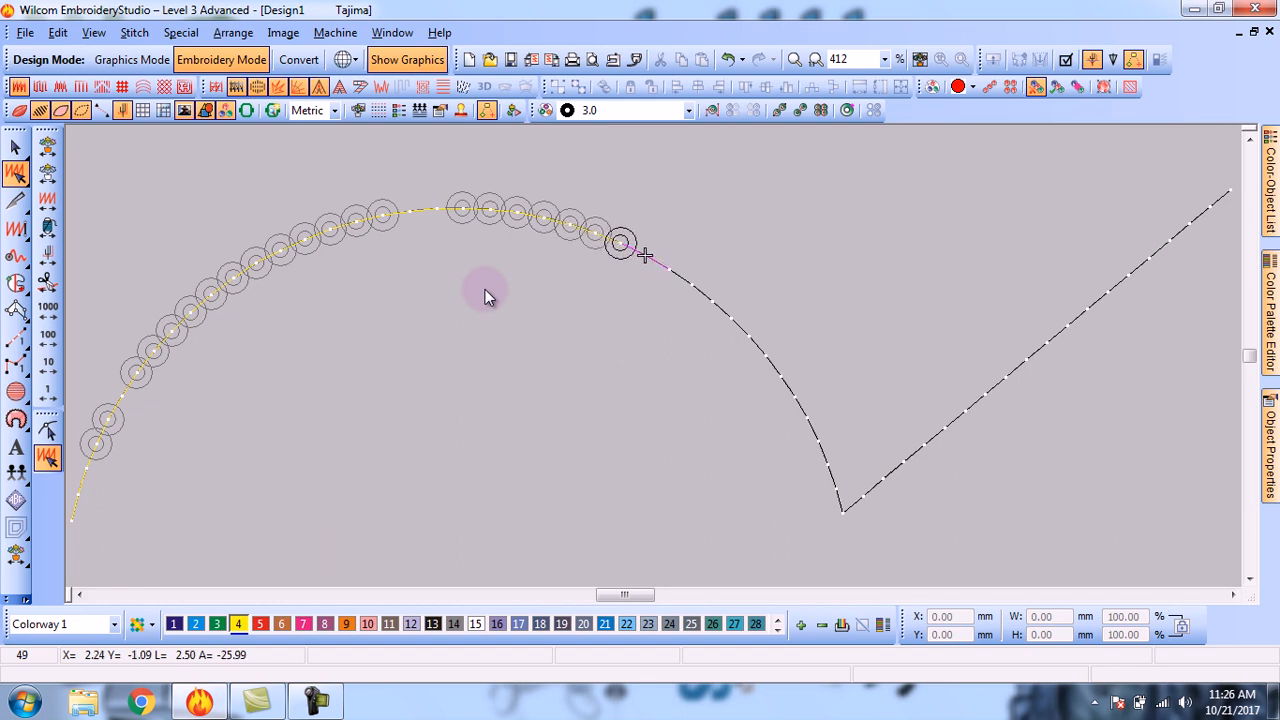
# Digitize an automatic Sequin Run inside the large arc as a smaller arc with a rising diagonal end, about 50 mm wide overall
pyautogui.click(781, 111)
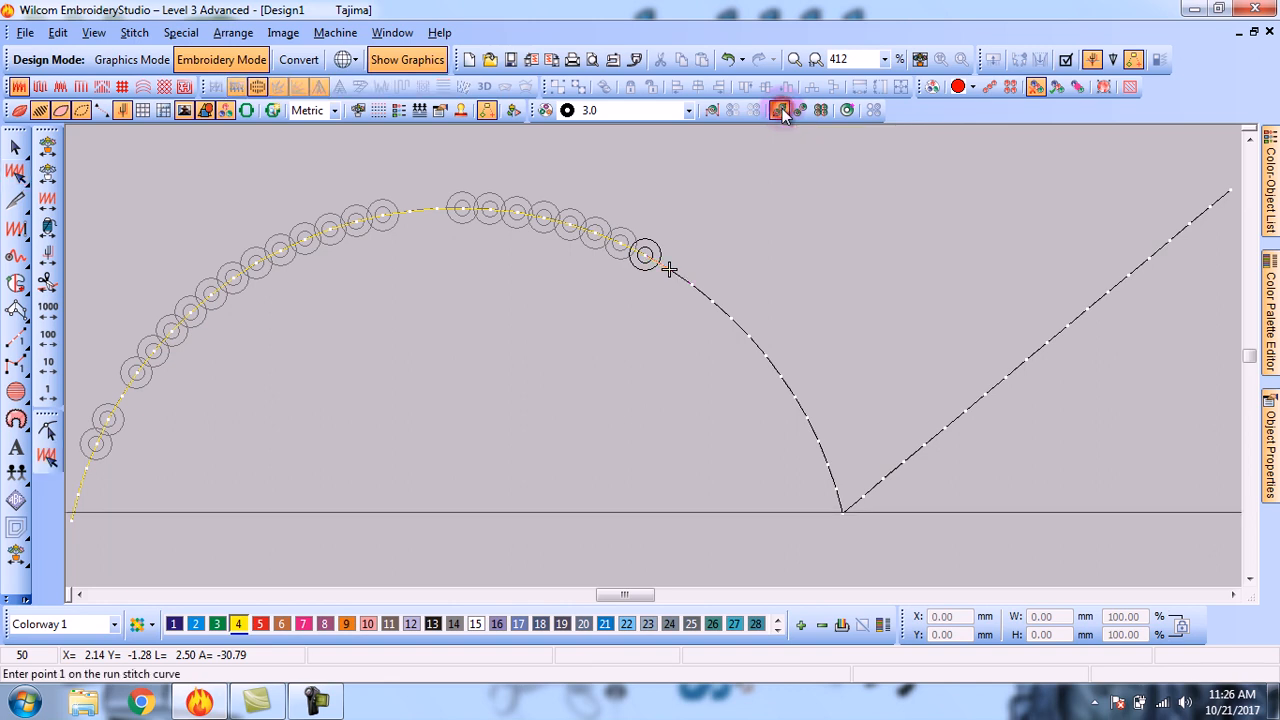
pyautogui.click(184, 517)
pyautogui.click(330, 369)
pyautogui.click(515, 415)
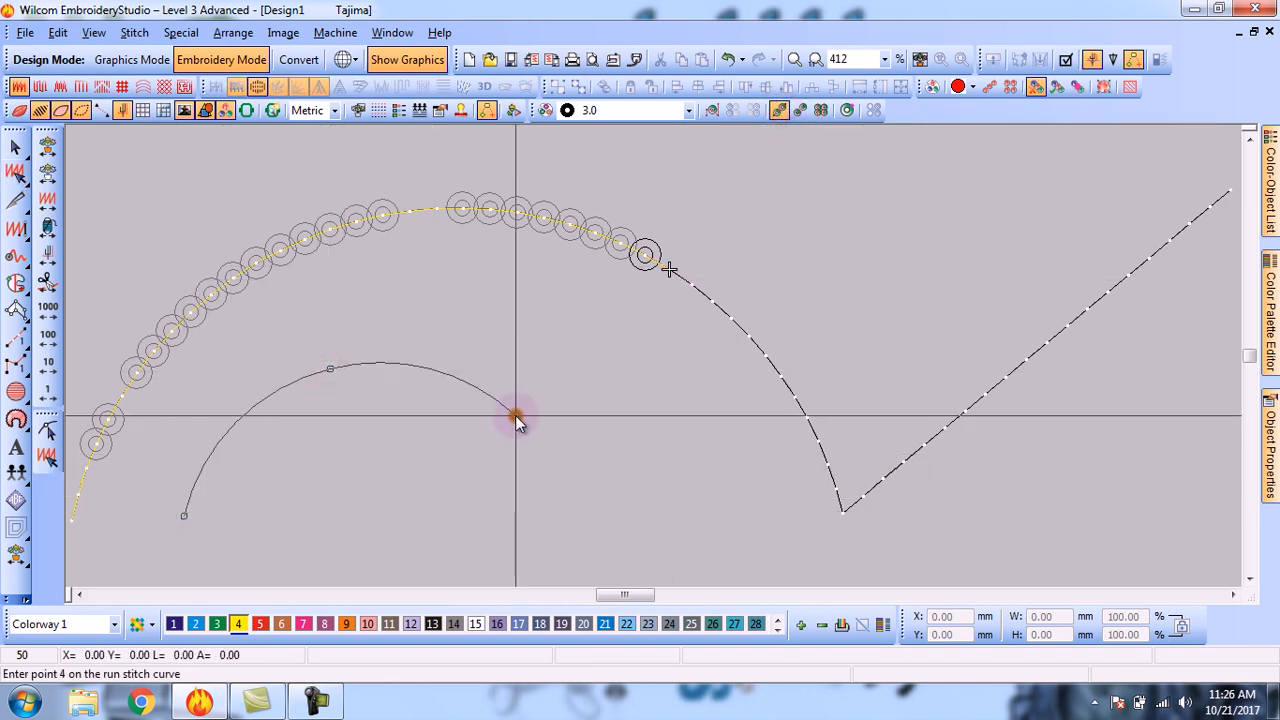
pyautogui.click(560, 526)
pyautogui.click(714, 391)
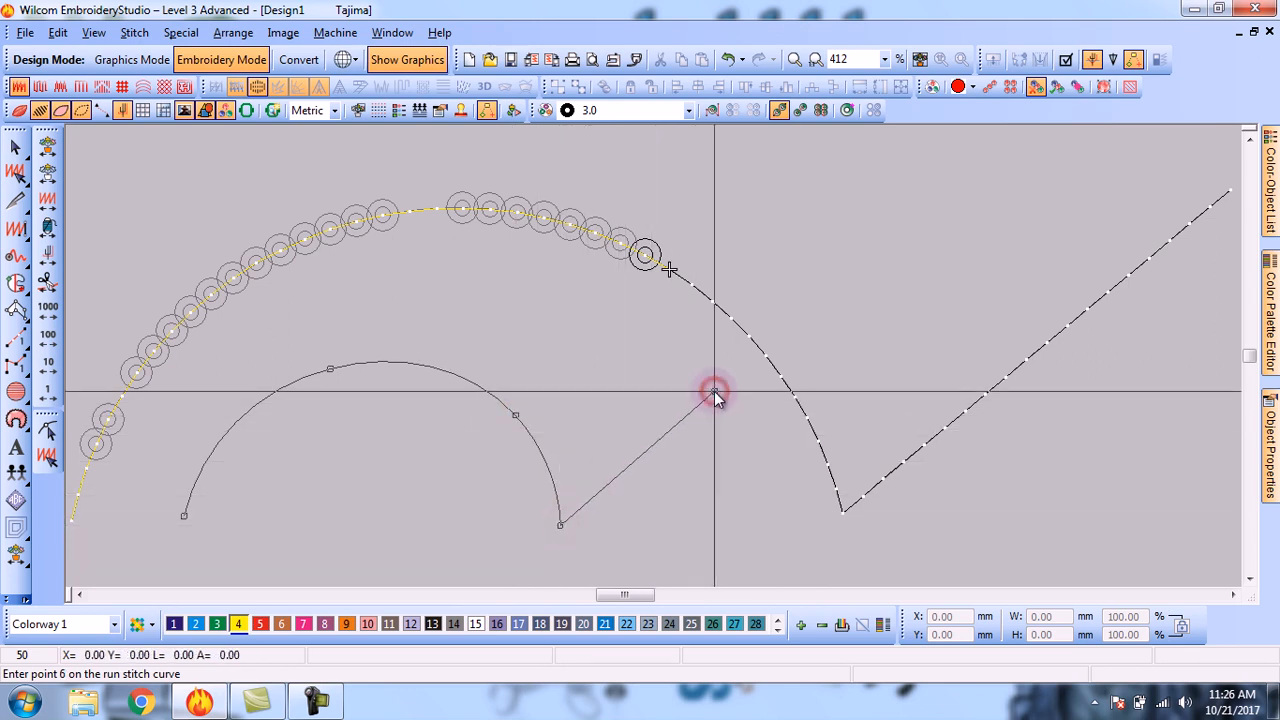
pyautogui.press('Return')
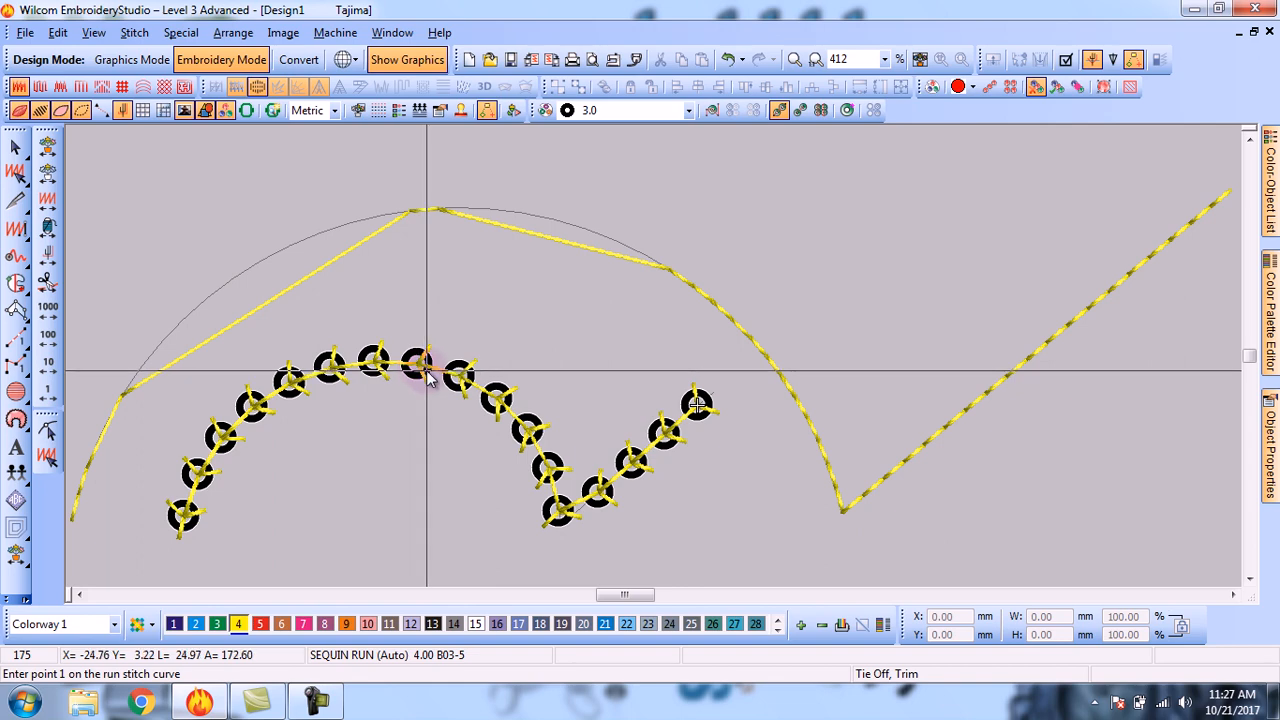
# Try a spacing of 6.00 on the automatic sequin run, and set it to 3.00
pyautogui.click(15, 146)
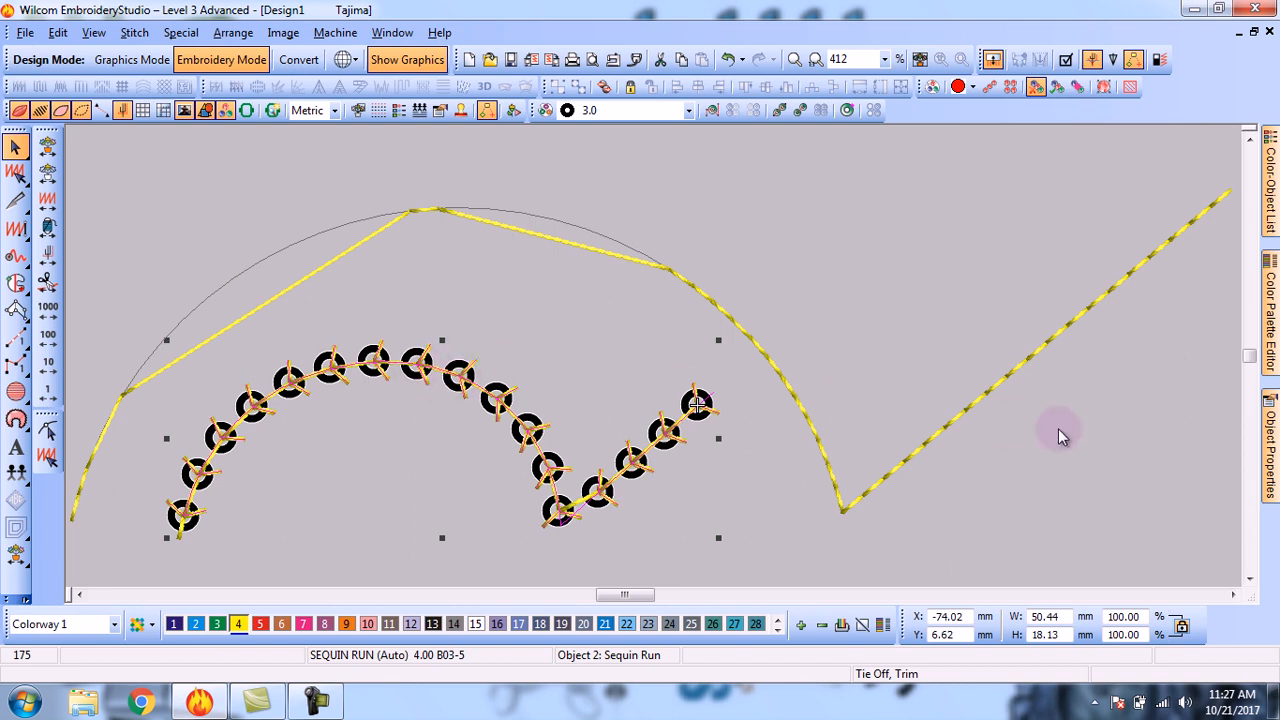
pyautogui.click(1267, 449)
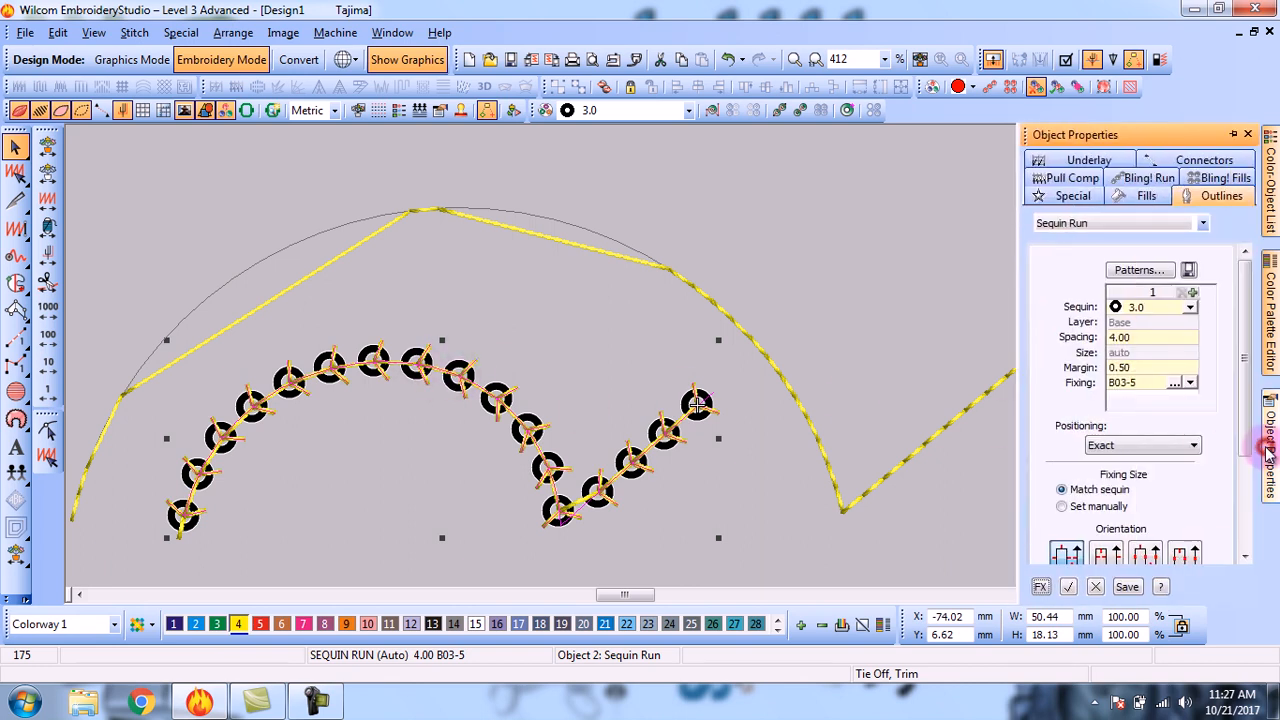
pyautogui.click(1118, 340)
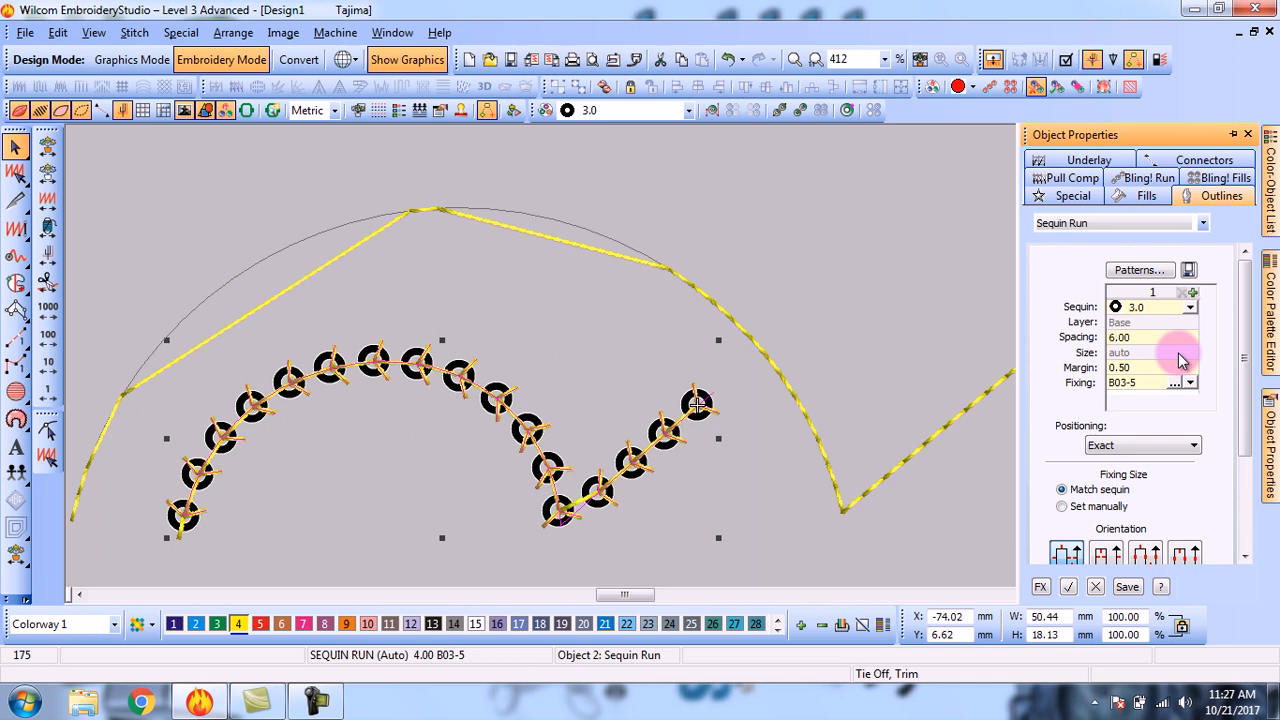
pyautogui.press('Return')
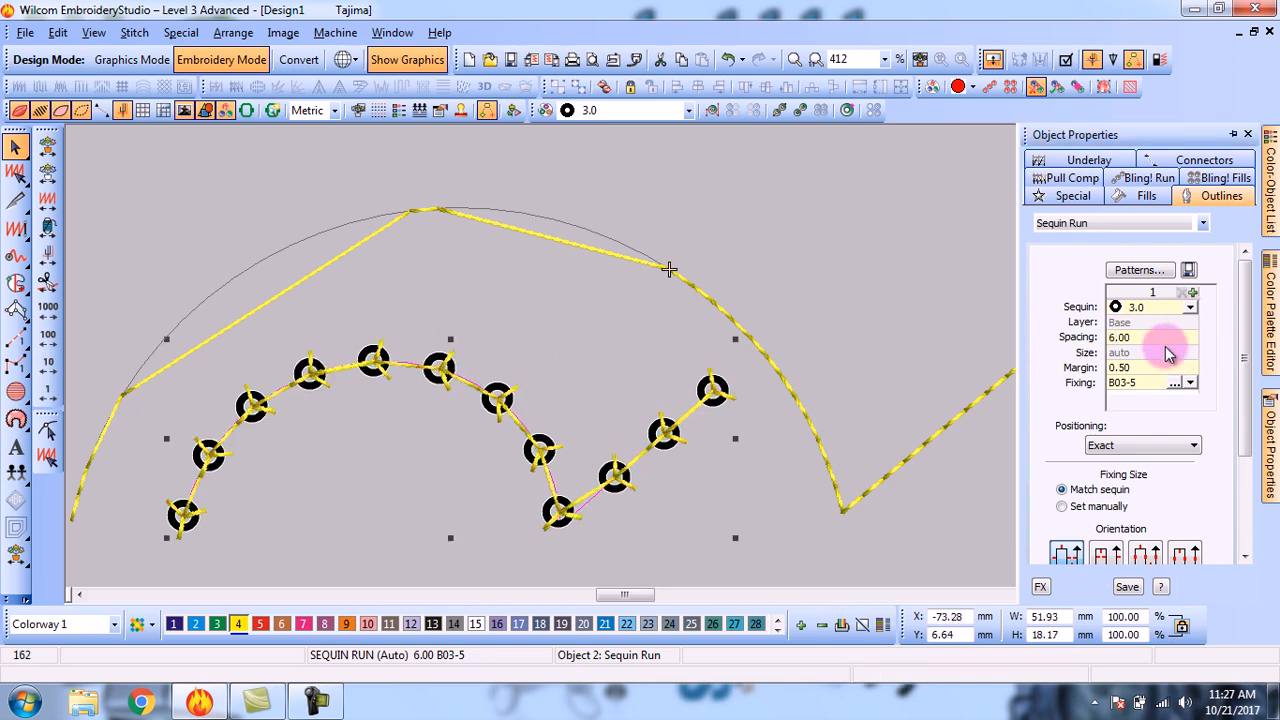
pyautogui.click(1118, 338)
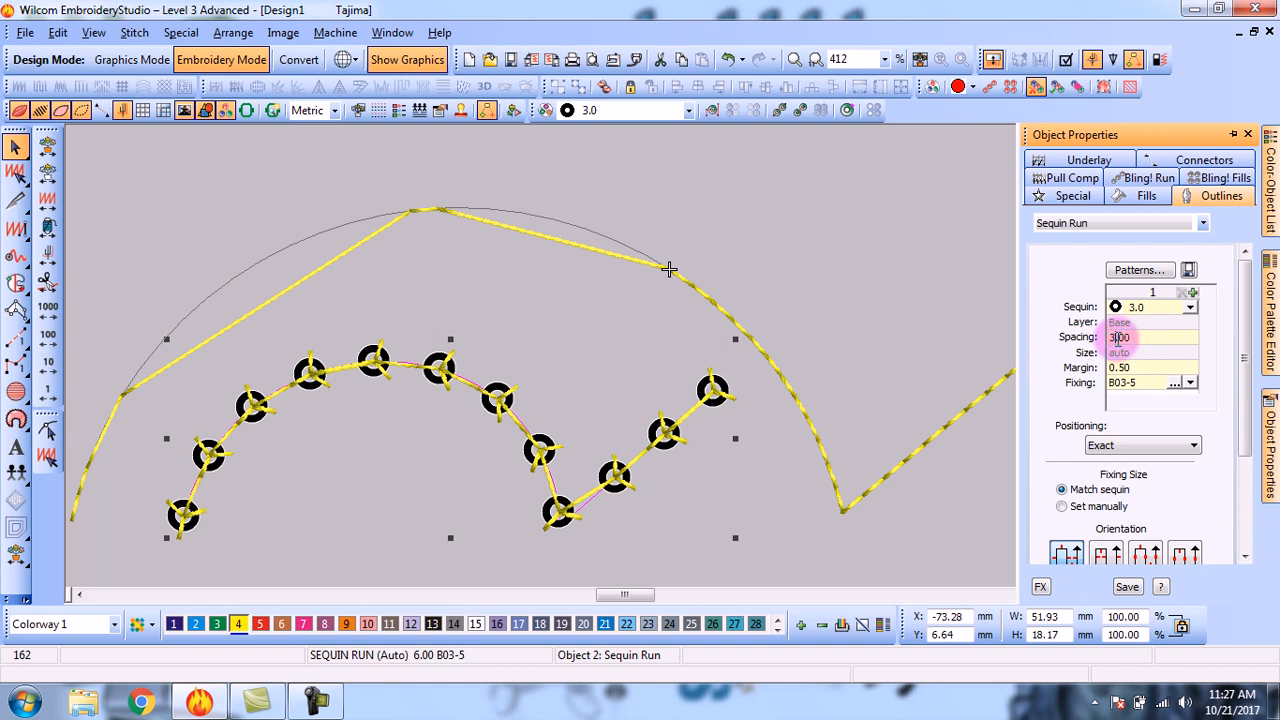
pyautogui.press('Return')
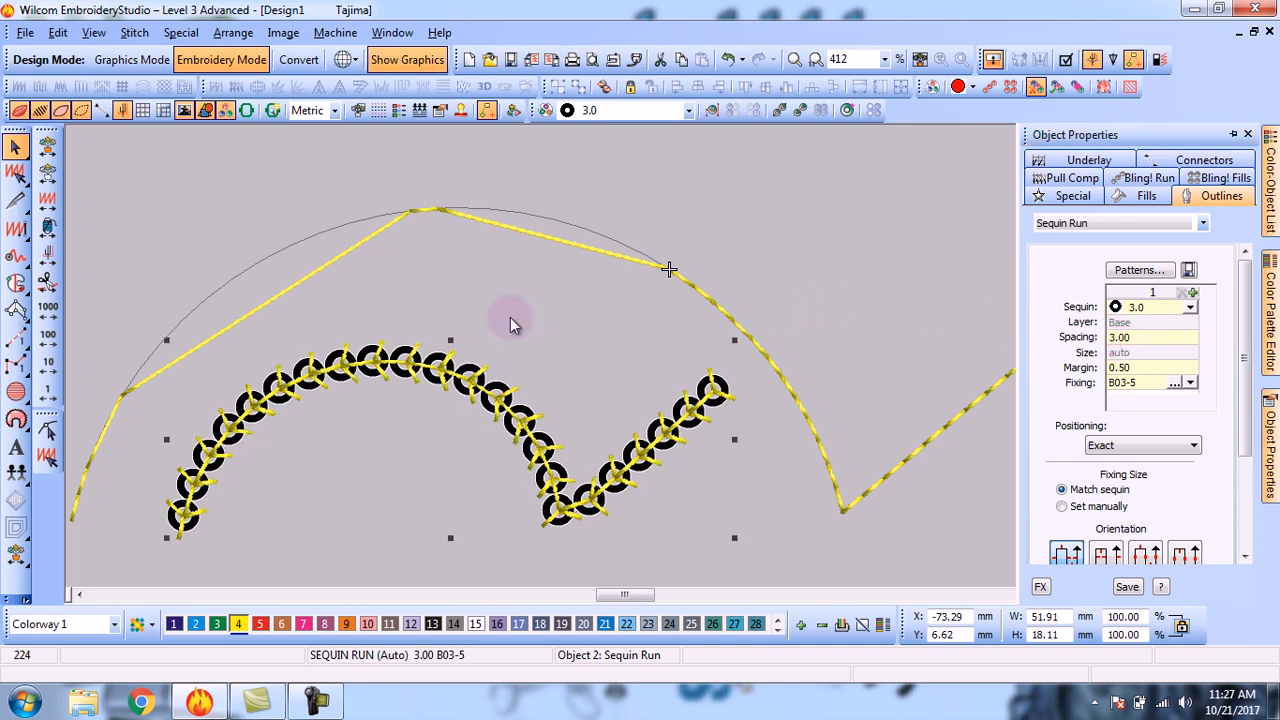
# Delete the automatic sequin run inside the large arc
pyautogui.press('Delete')
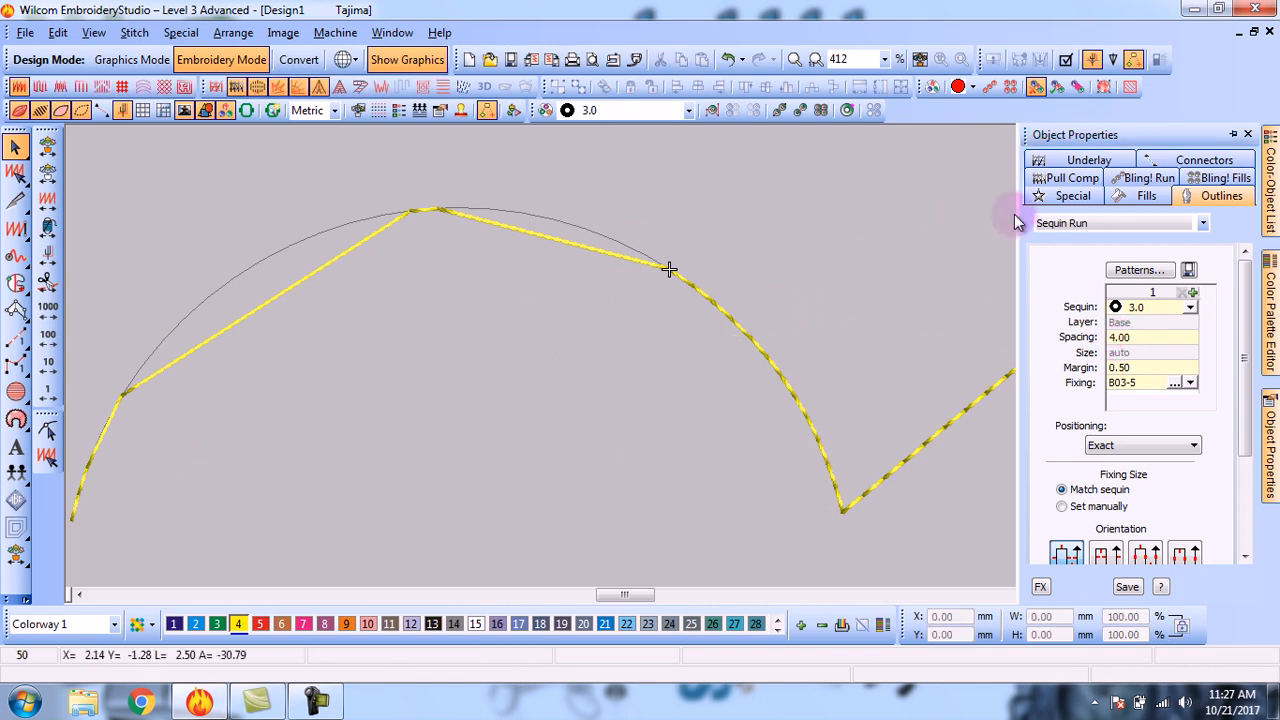
pyautogui.click(1247, 134)
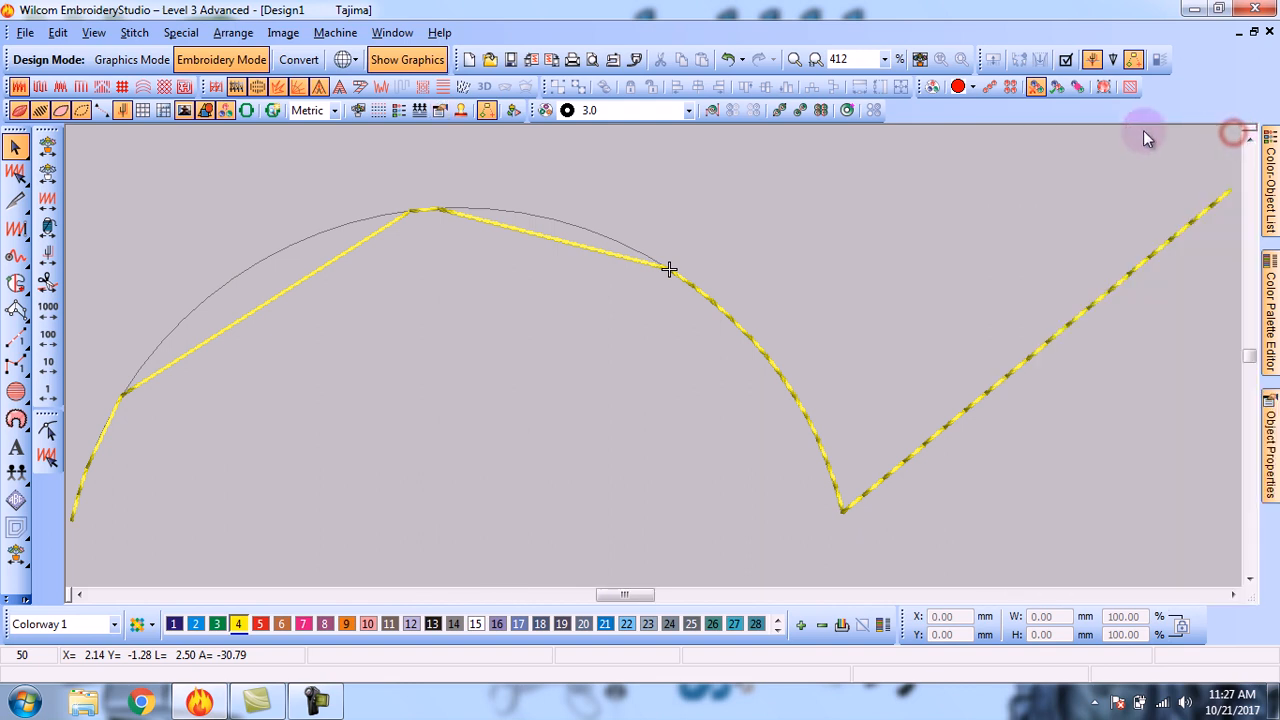
pyautogui.click(781, 112)
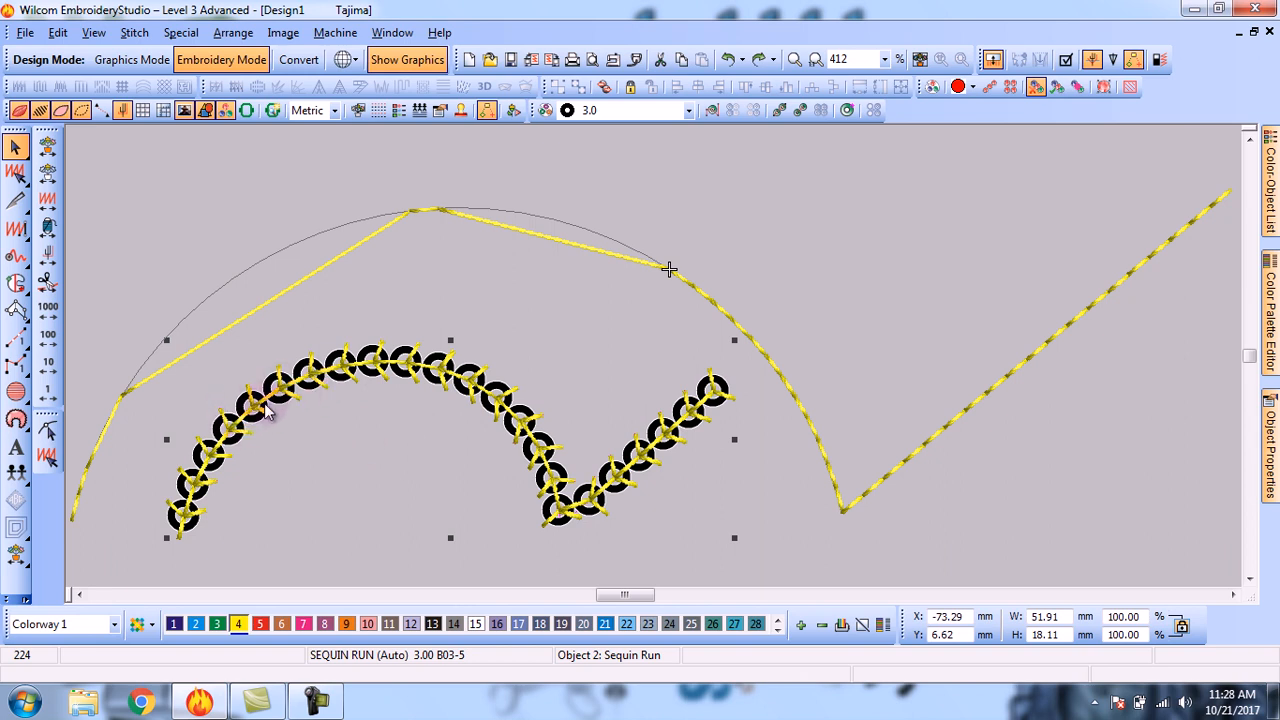
pyautogui.press('Delete')
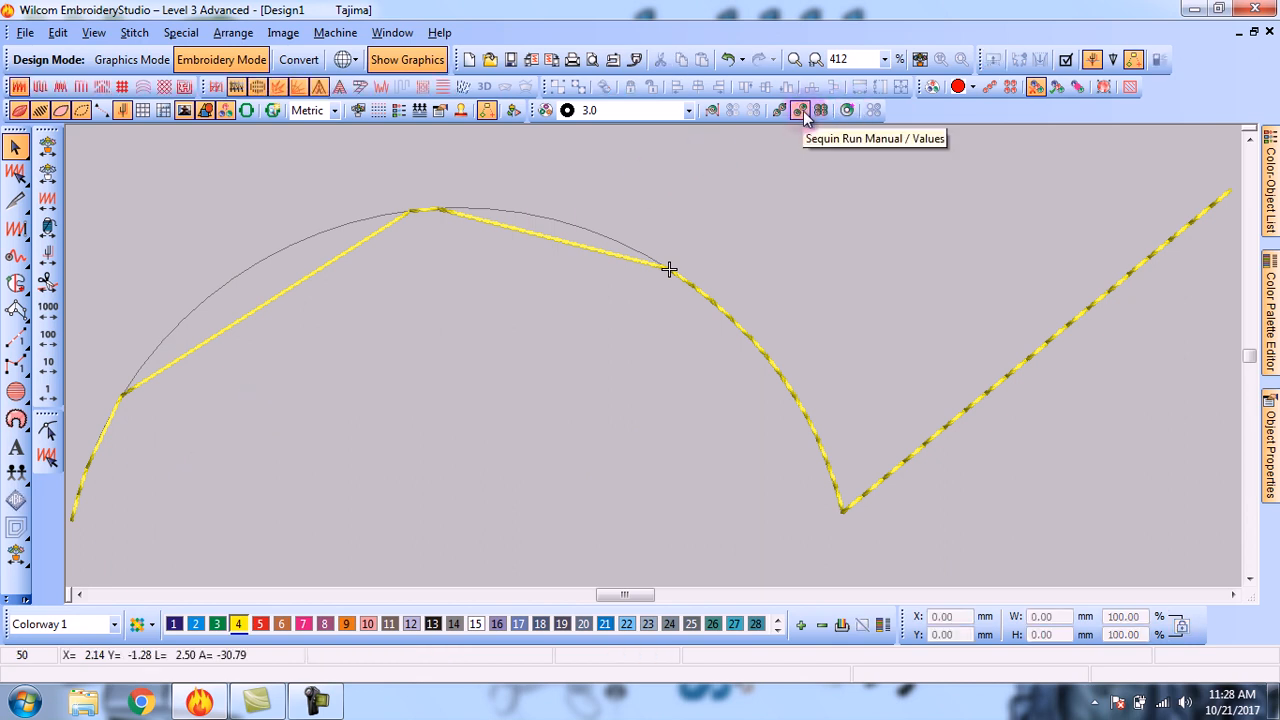
# Digitize a manual Sequin Run inside the large arc as a wavy line with seven sequin points, about 52 mm wide
pyautogui.click(806, 114)
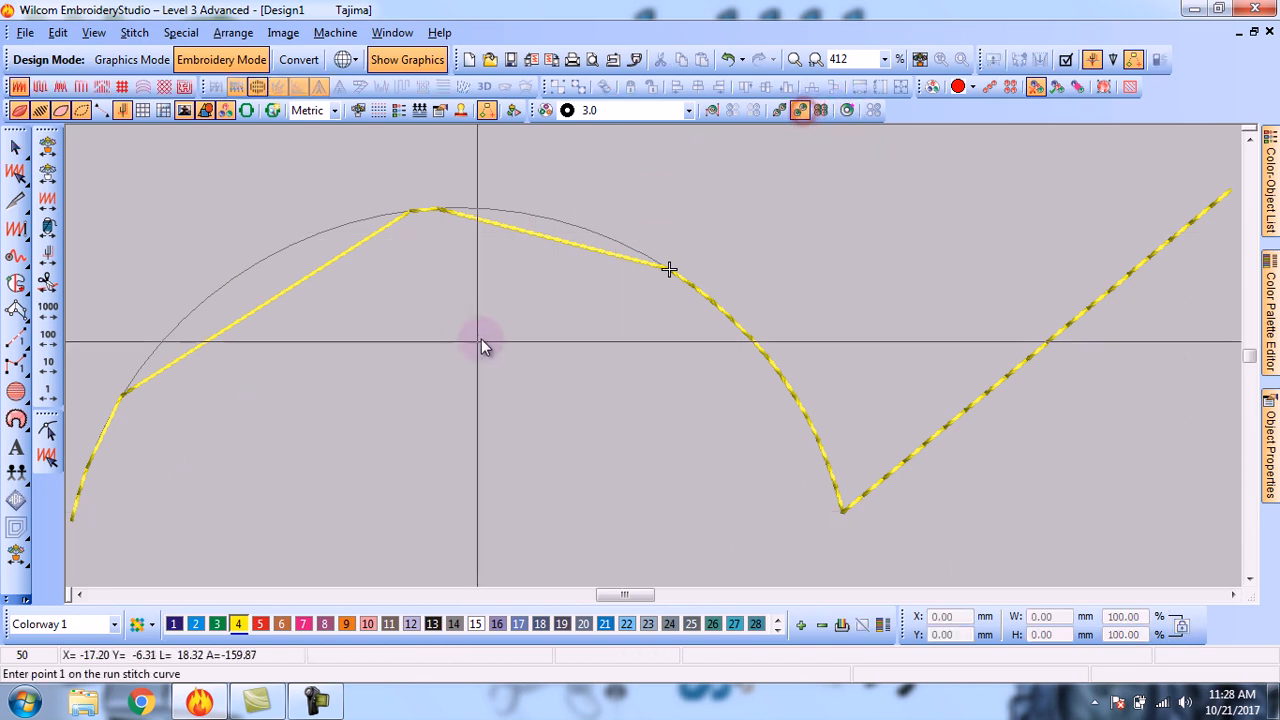
pyautogui.click(197, 513)
pyautogui.click(287, 418)
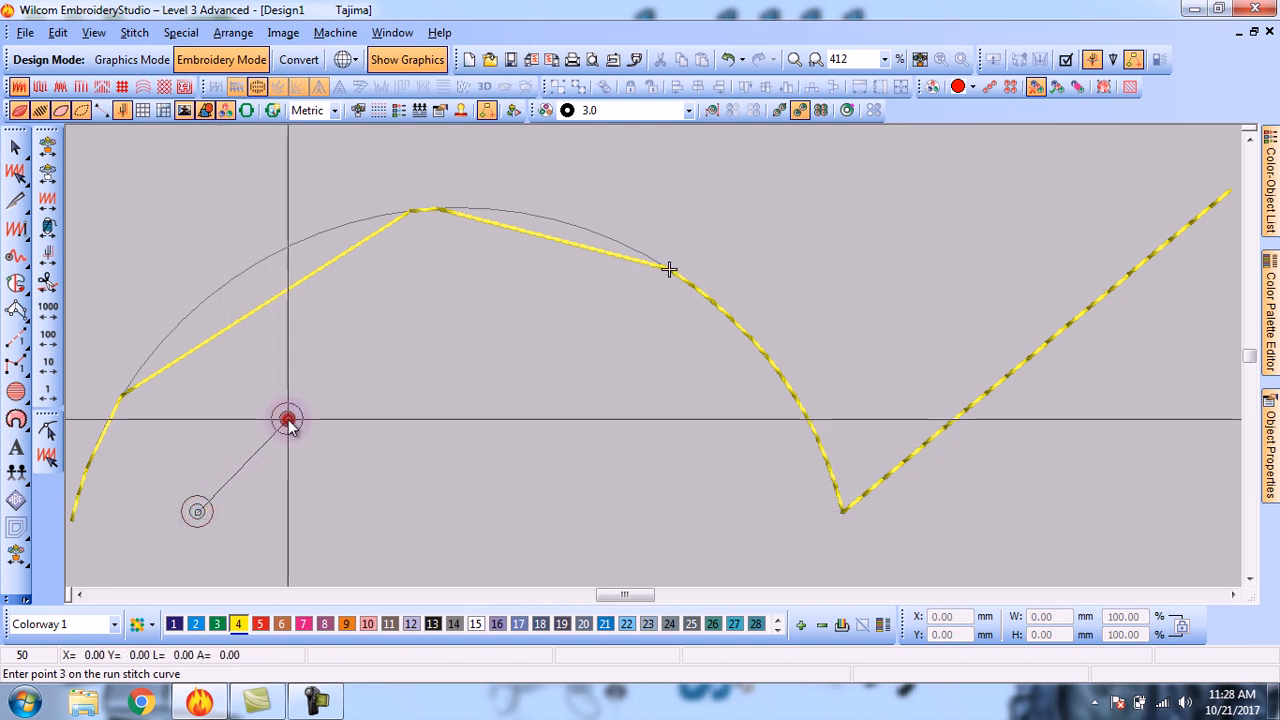
pyautogui.click(418, 388)
pyautogui.click(517, 378)
pyautogui.click(601, 442)
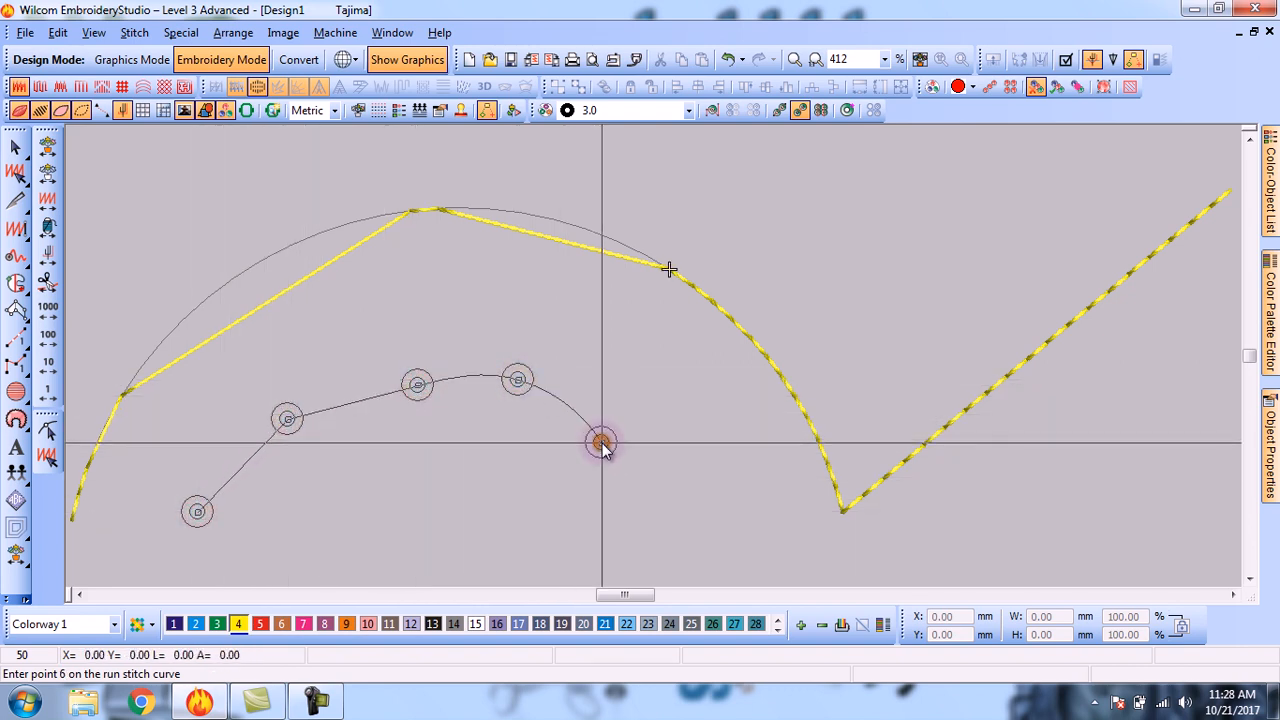
pyautogui.click(650, 502)
pyautogui.click(732, 429)
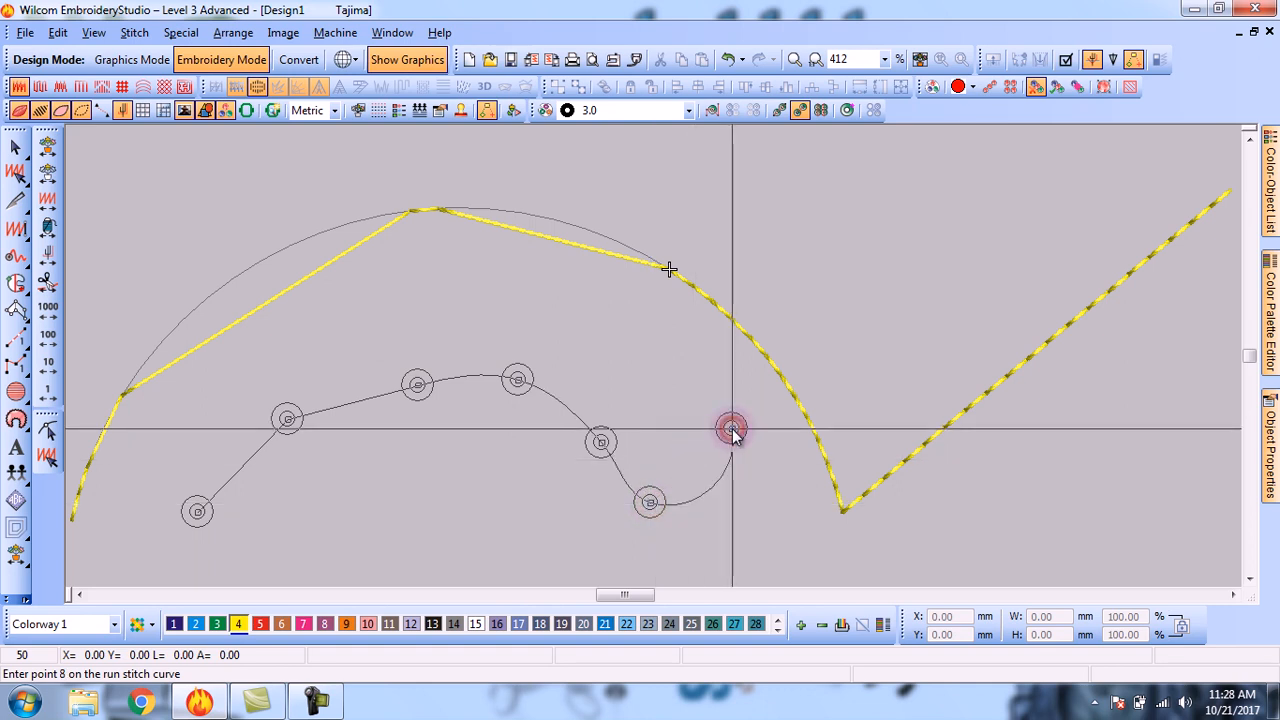
pyautogui.press('Return')
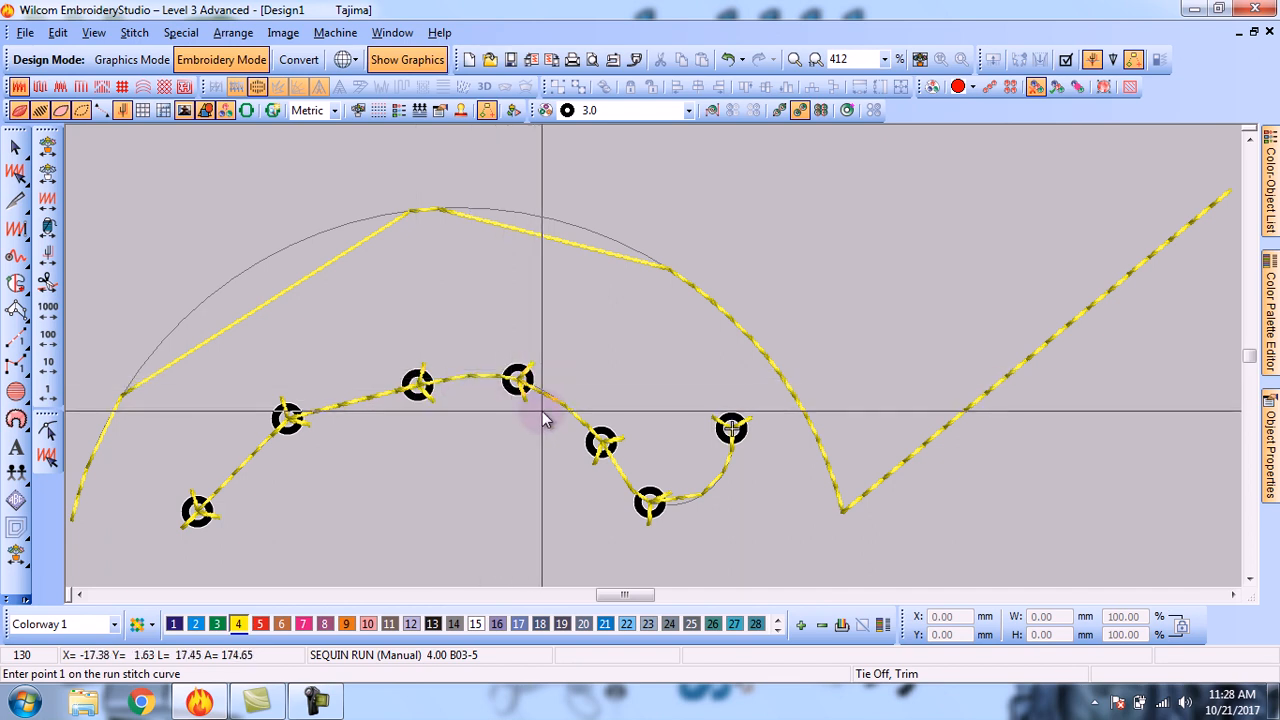
pyautogui.press('Escape')
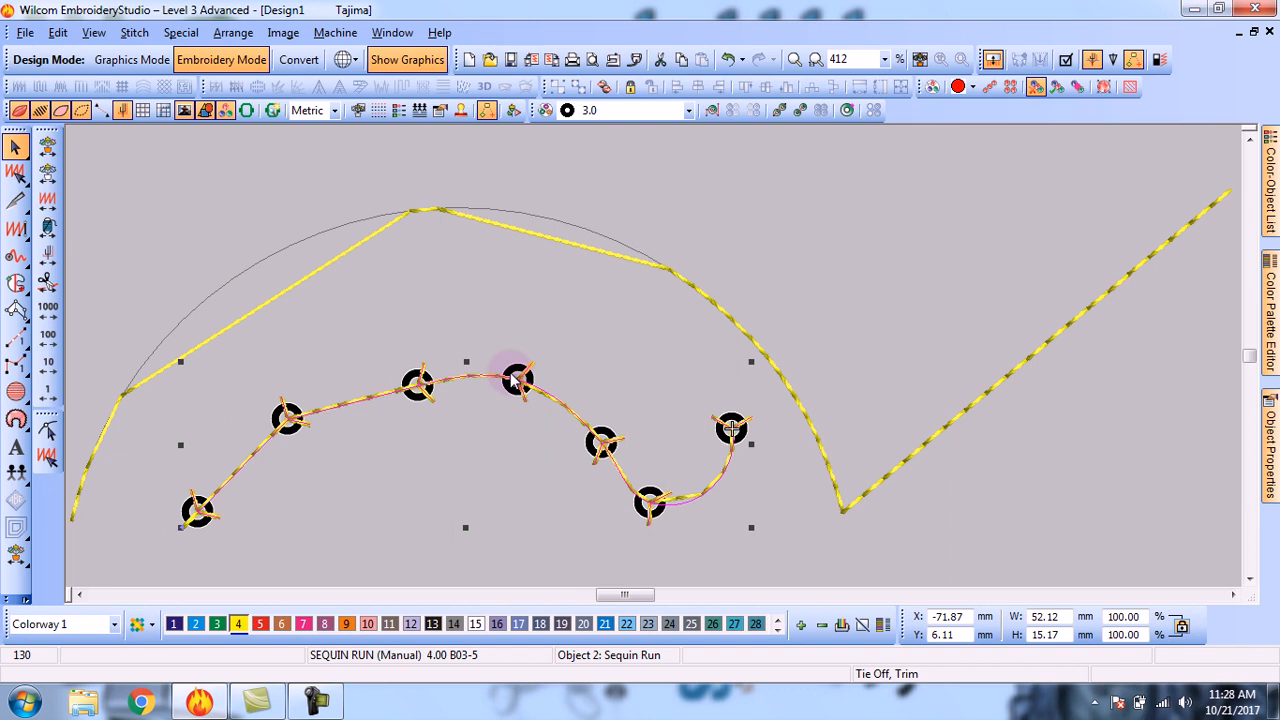
# Check the spacing setting in the manual sequin run's object properties, and delete the run
pyautogui.click(1270, 415)
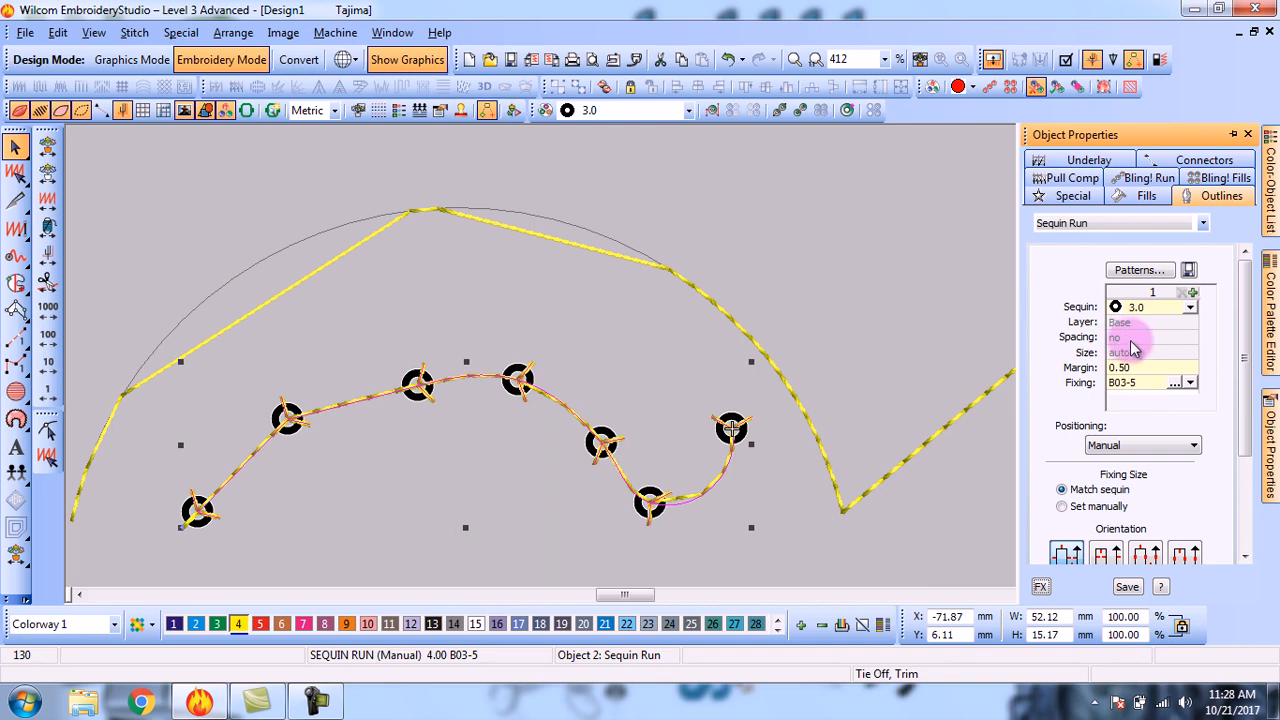
pyautogui.click(1233, 134)
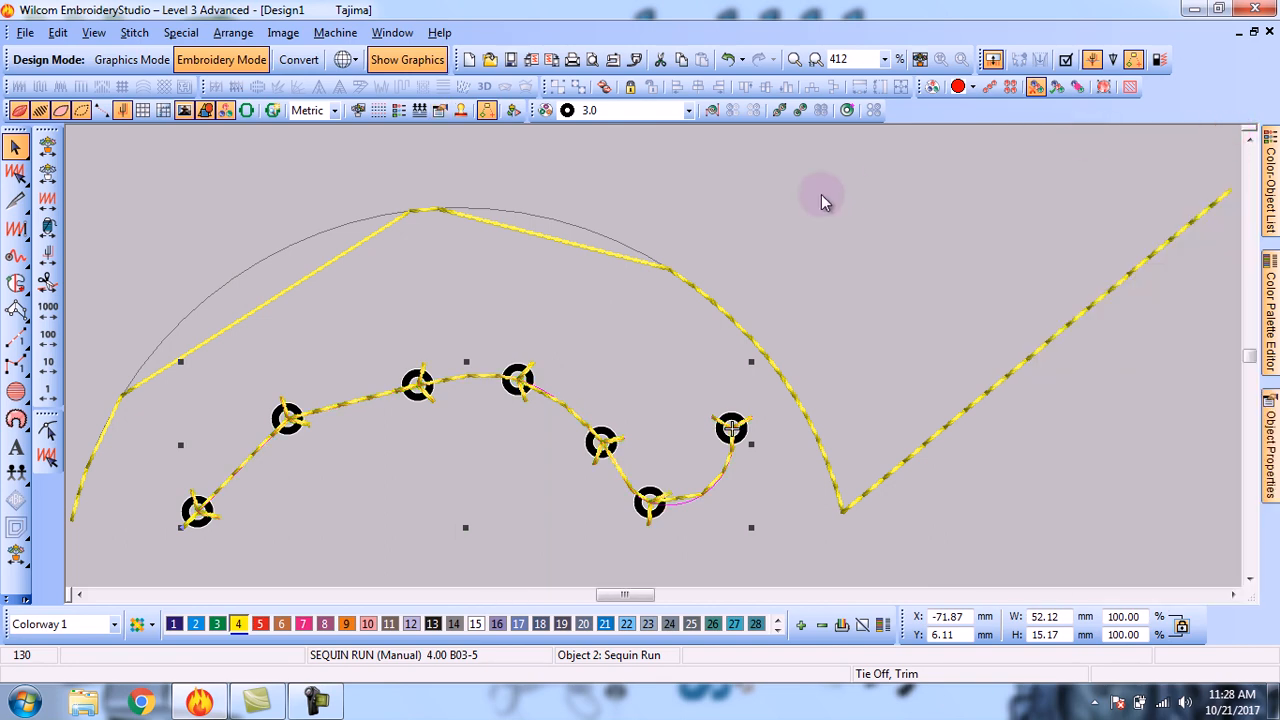
pyautogui.press('Delete')
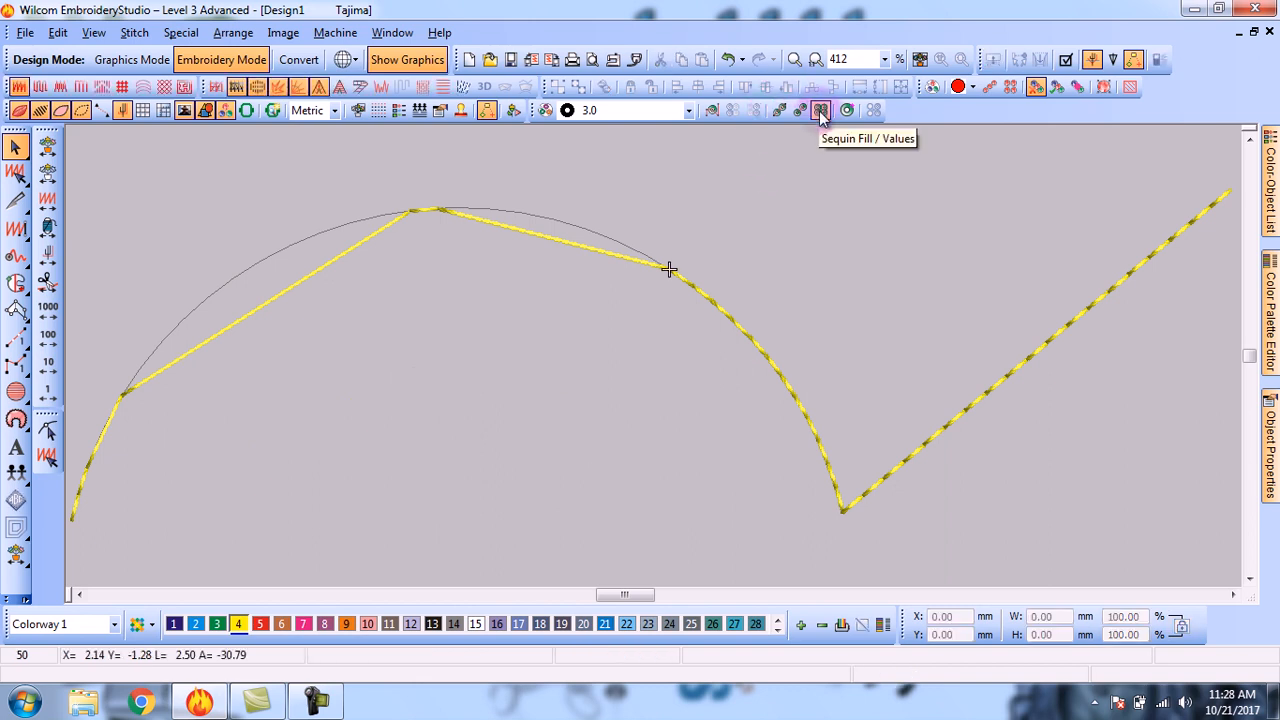
# Digitize a leaf-shaped Sequin Fill about 13 mm wide and 24 mm high inside the large arc, and check its fill properties
pyautogui.click(819, 111)
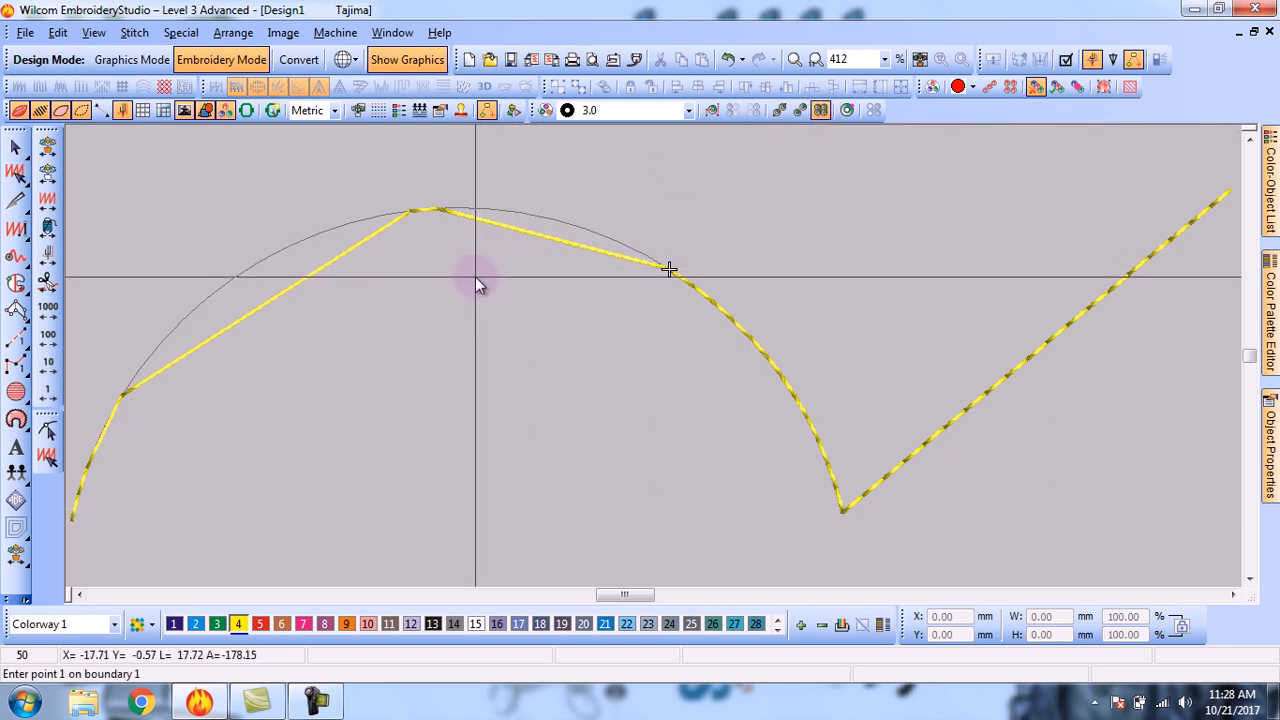
pyautogui.click(497, 246)
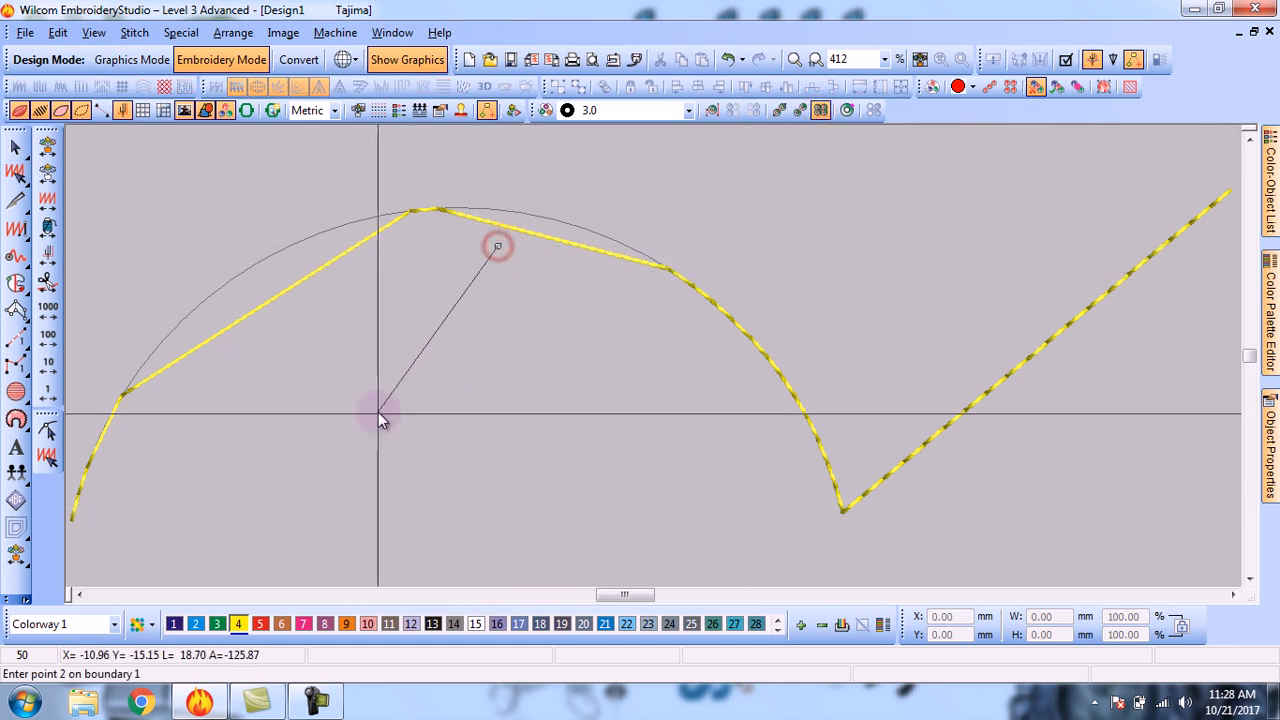
pyautogui.click(407, 373)
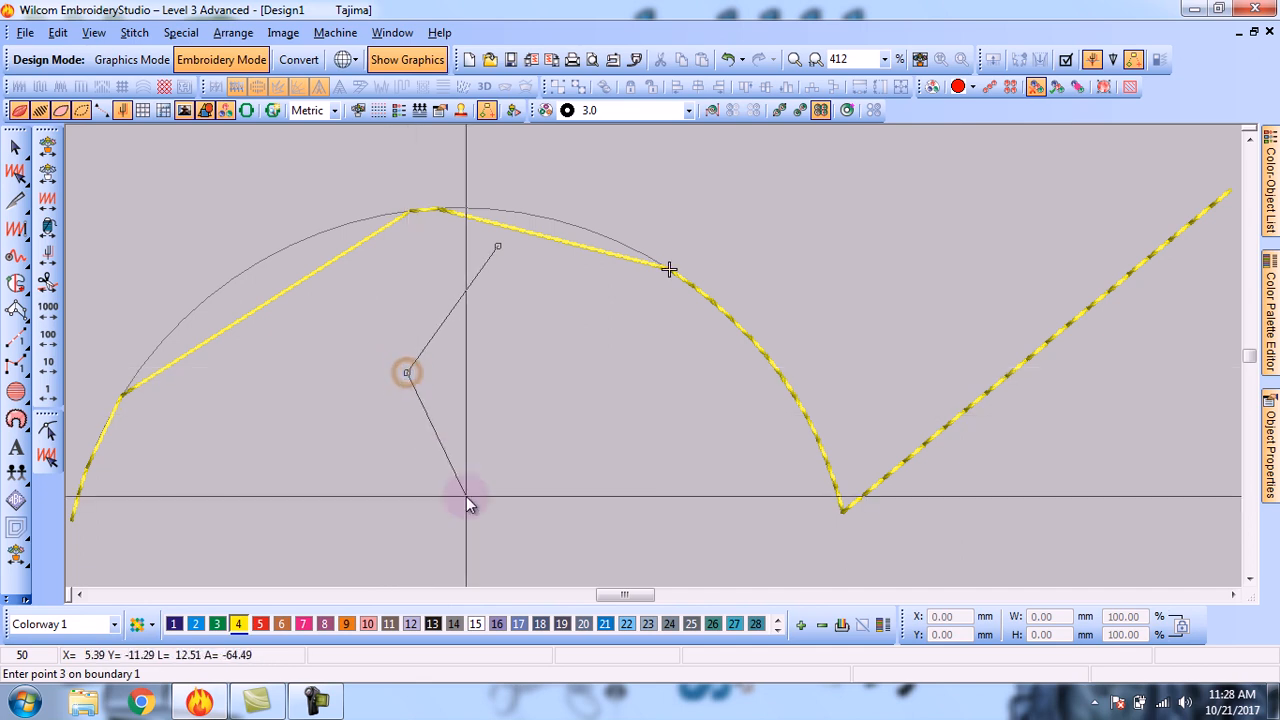
pyautogui.click(500, 511)
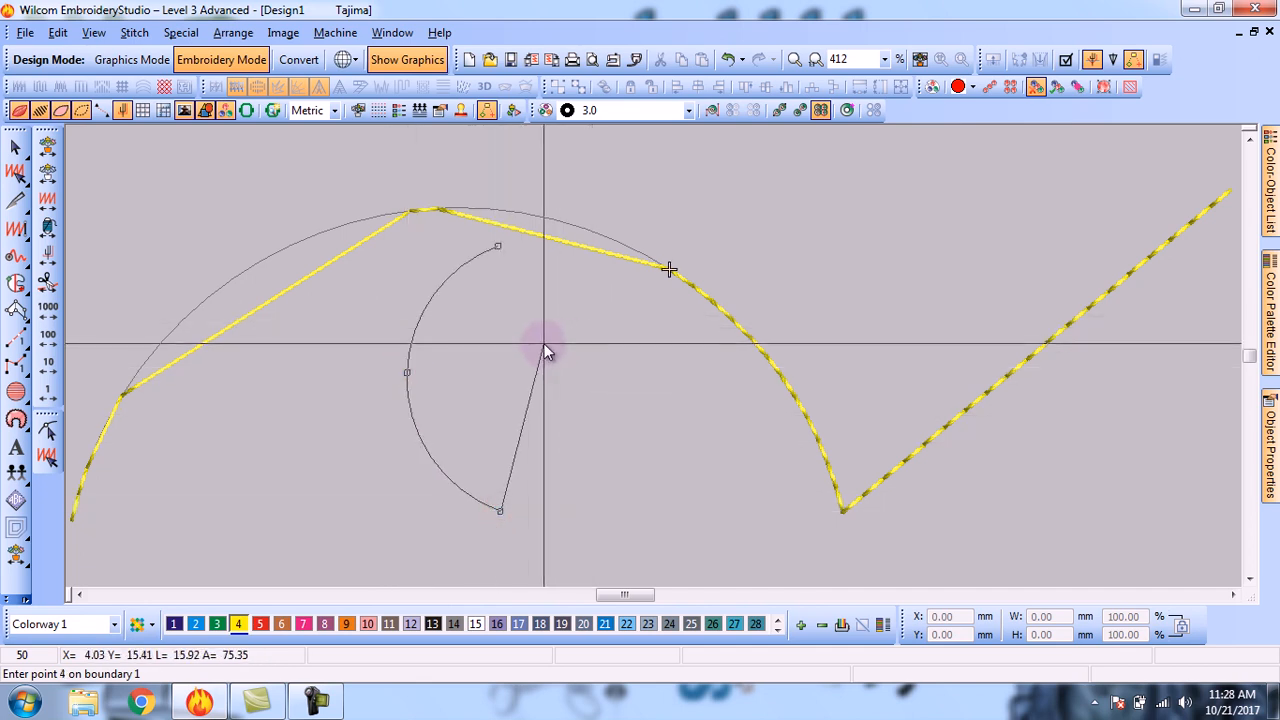
pyautogui.click(544, 365)
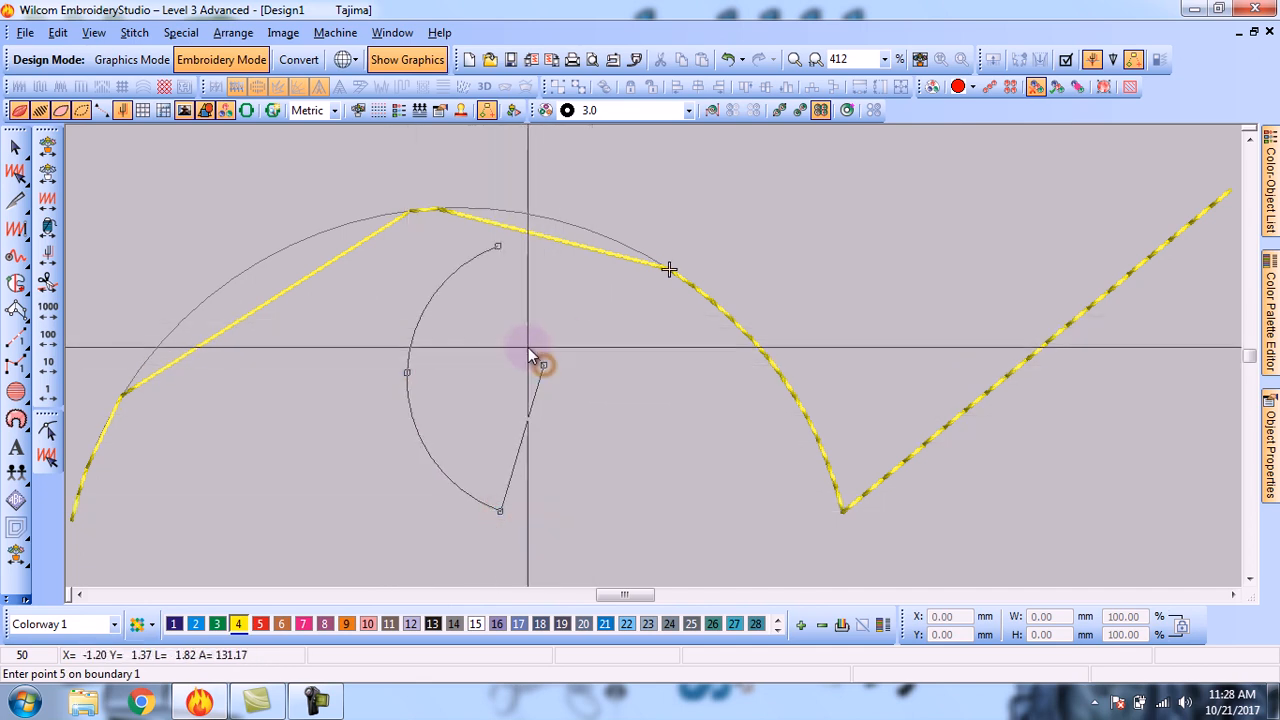
pyautogui.click(487, 294)
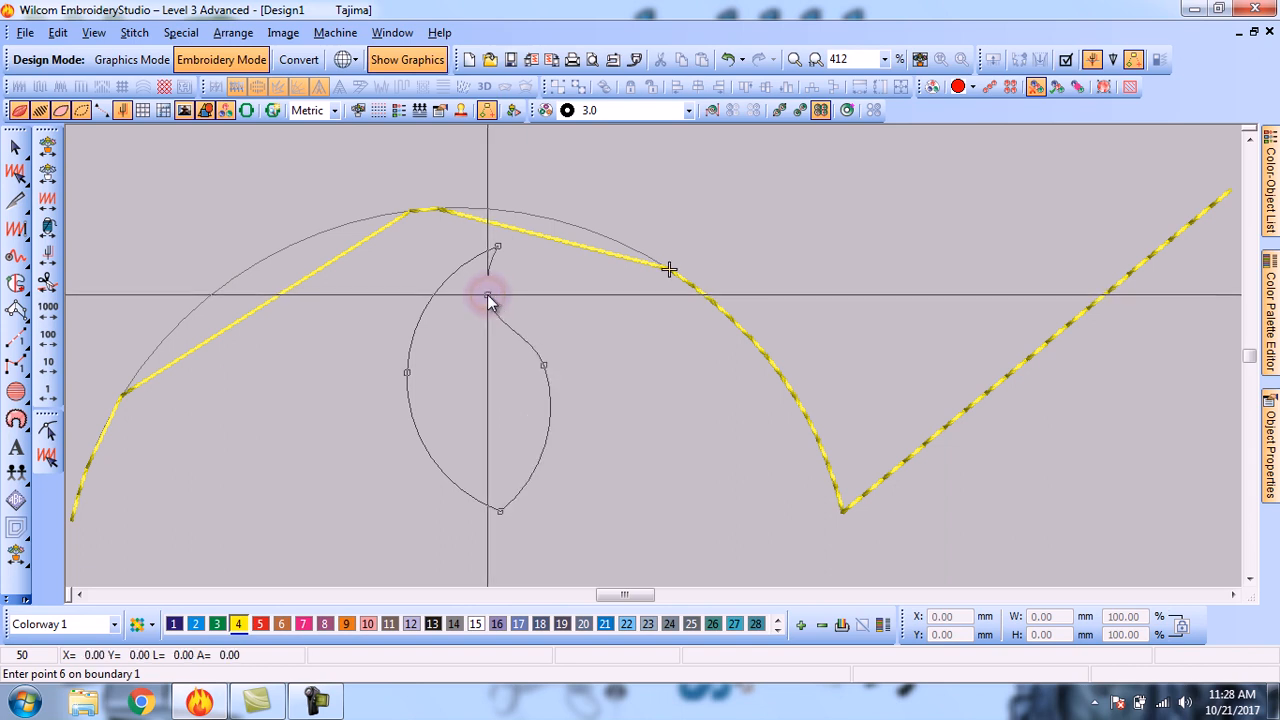
pyautogui.press('Return')
pyautogui.press('Return')
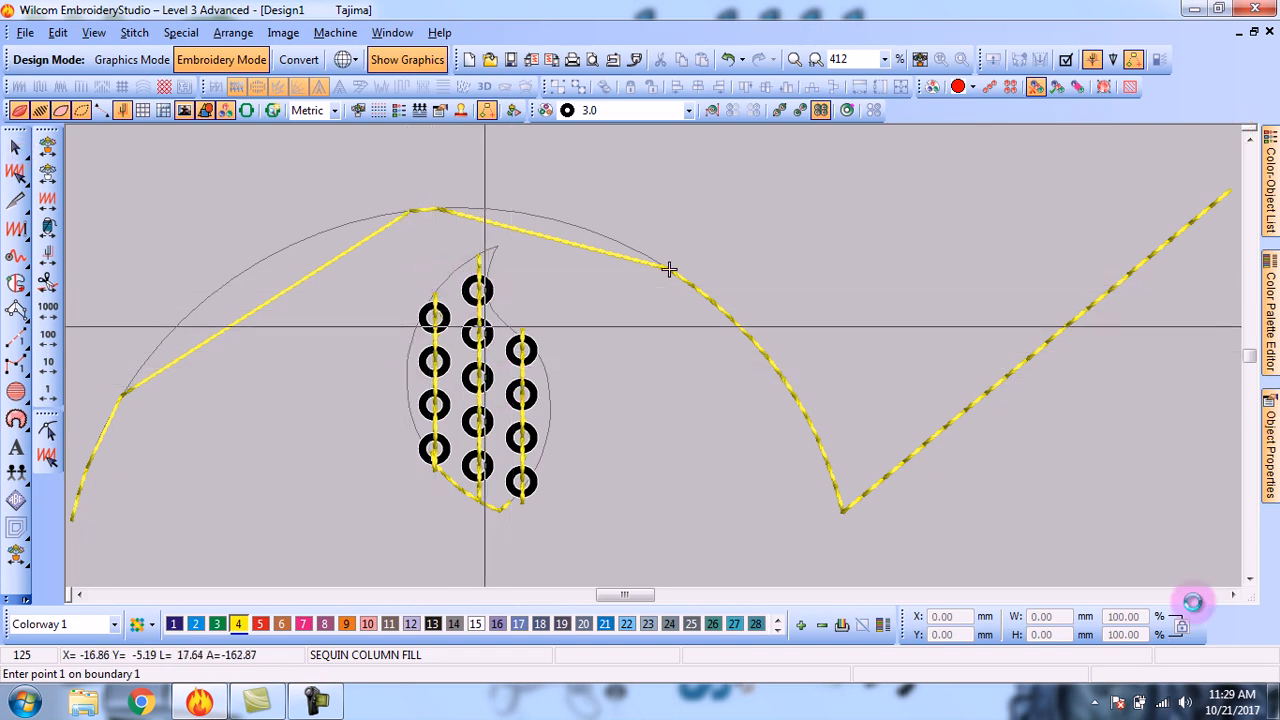
pyautogui.press('Escape')
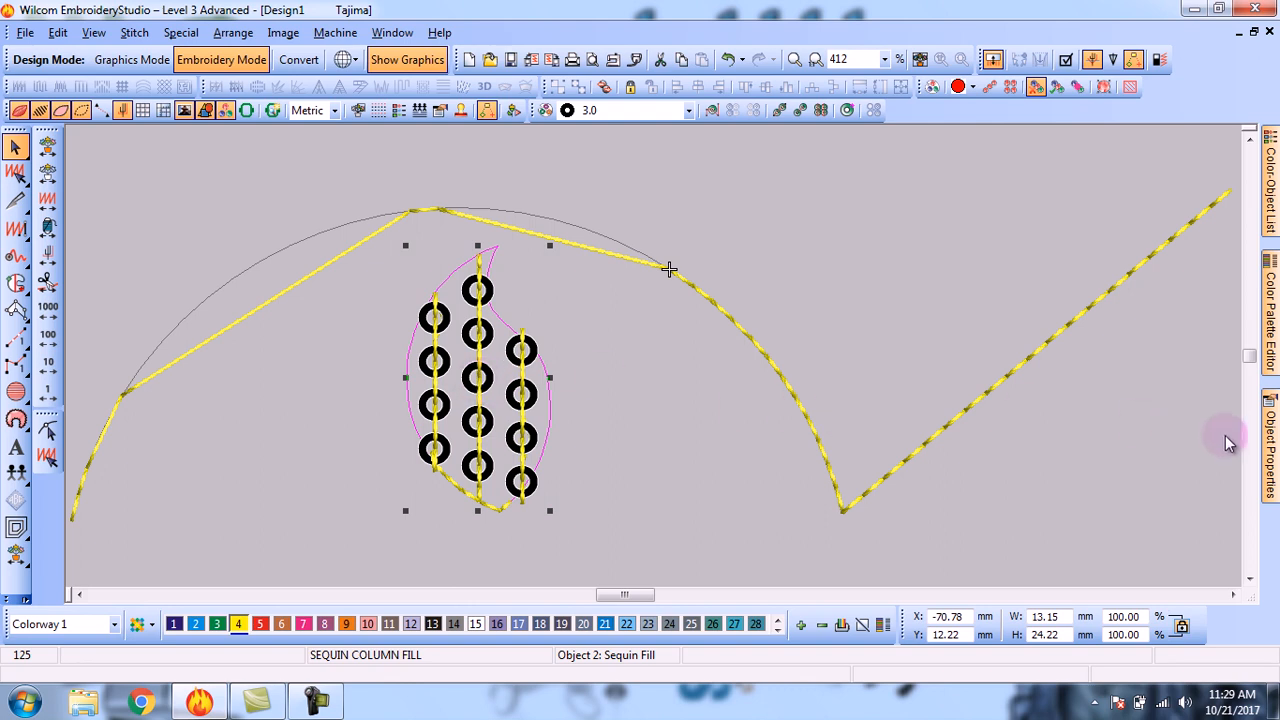
pyautogui.click(1268, 445)
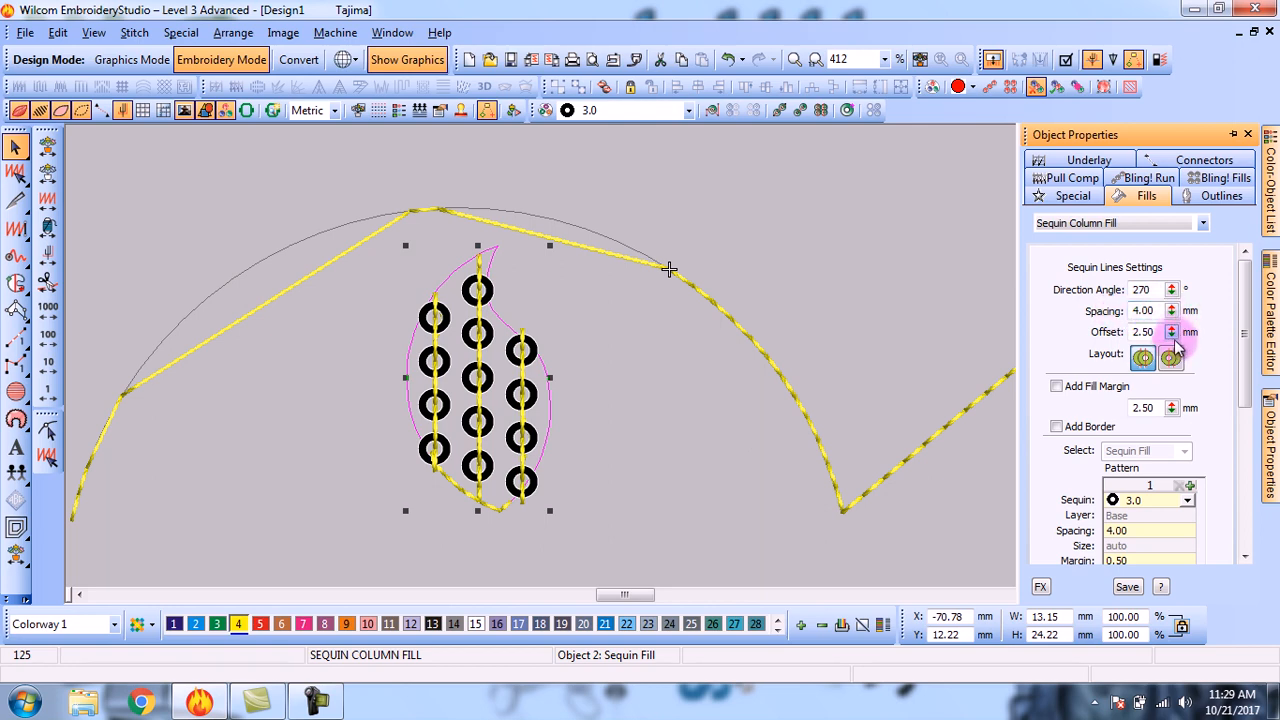
pyautogui.click(1233, 134)
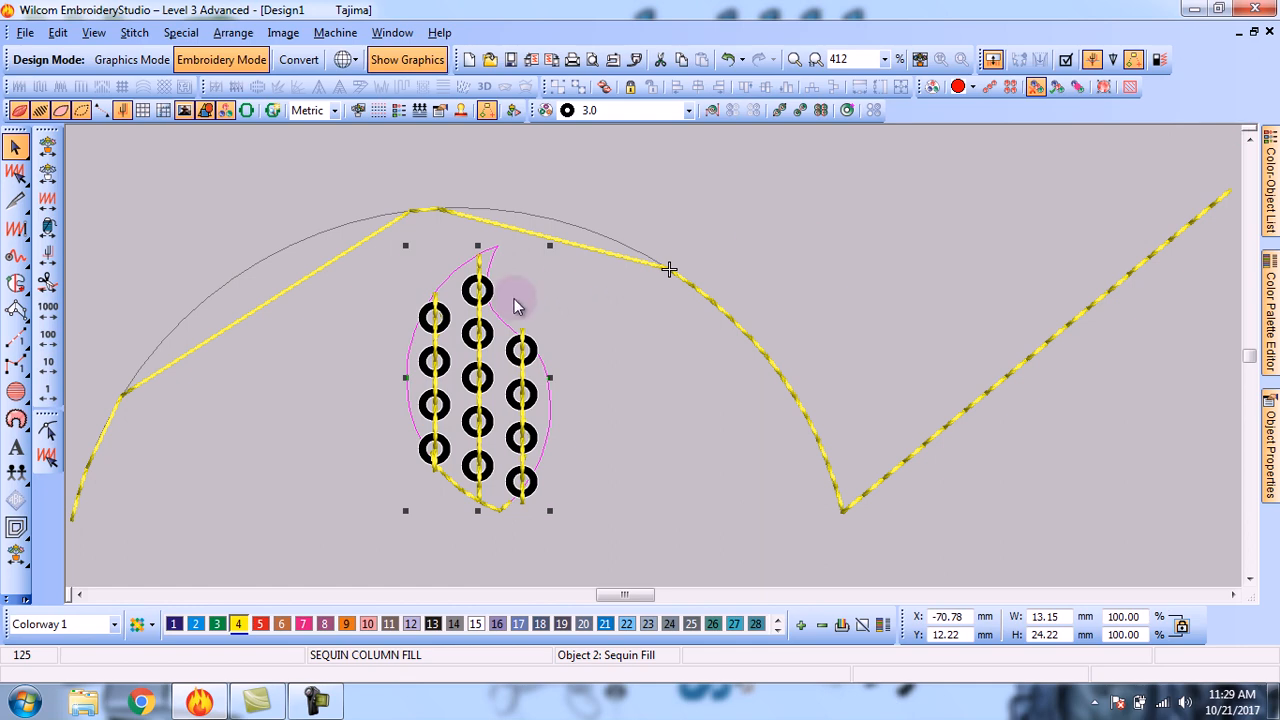
# Convert the leaf to a tatami Complex Fill, and undo a trial conversion of it back to Sequin Fill
pyautogui.click(15, 283)
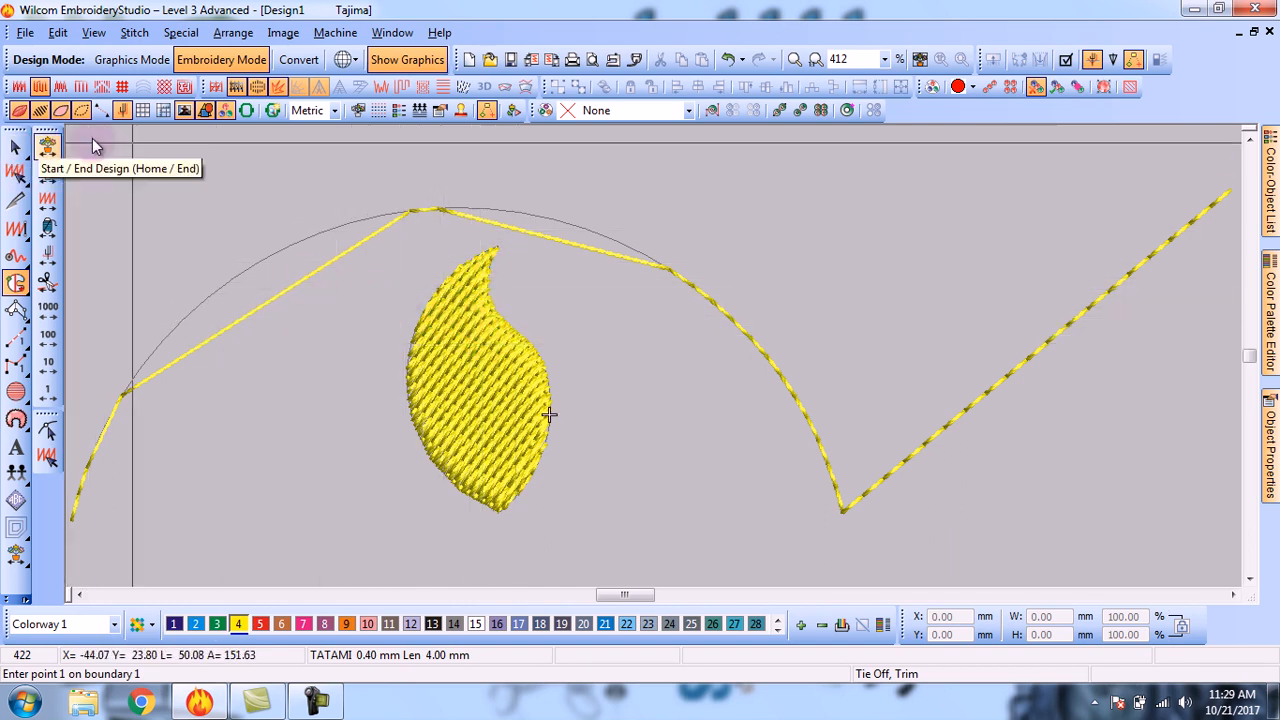
pyautogui.click(15, 146)
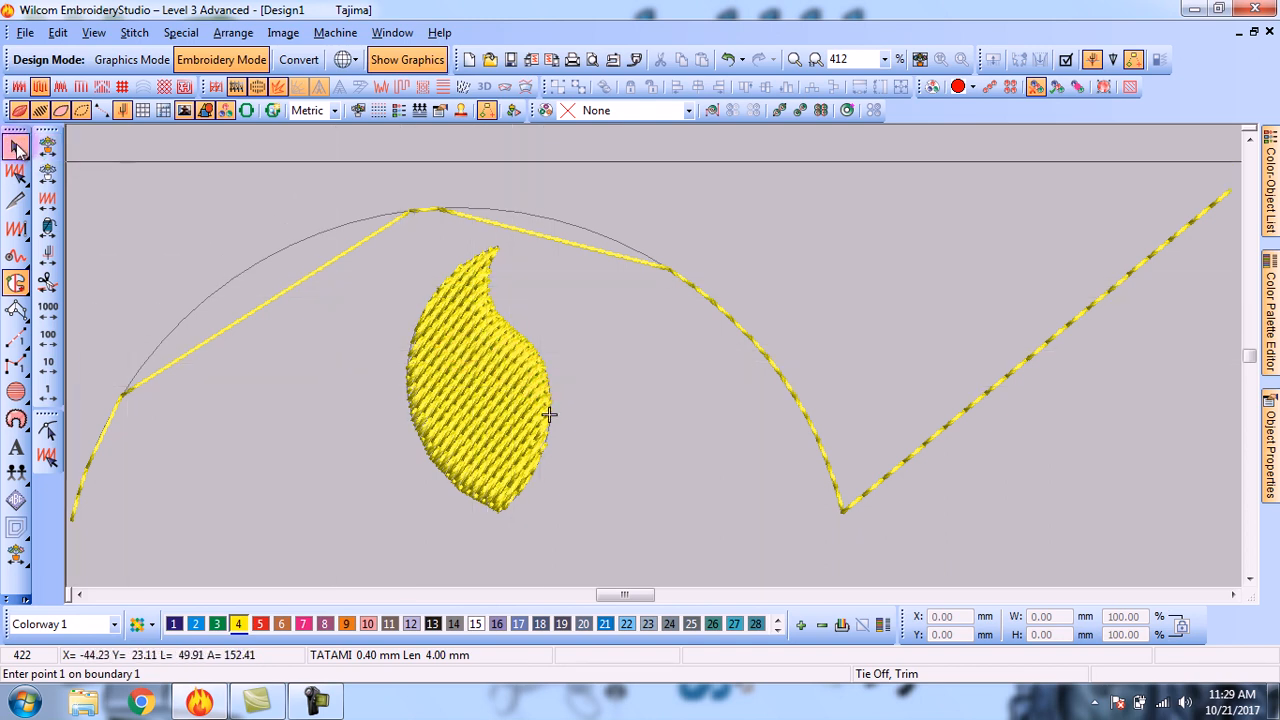
pyautogui.click(820, 111)
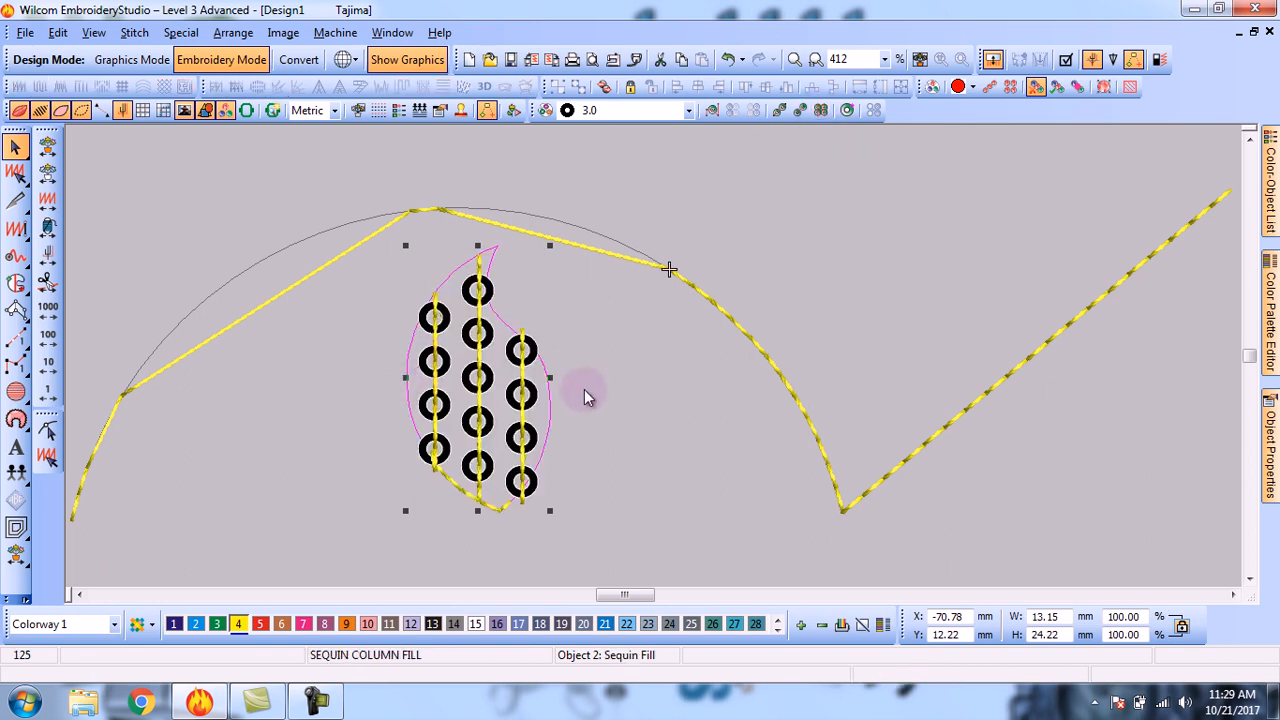
pyautogui.hotkey('ctrl', 'z')
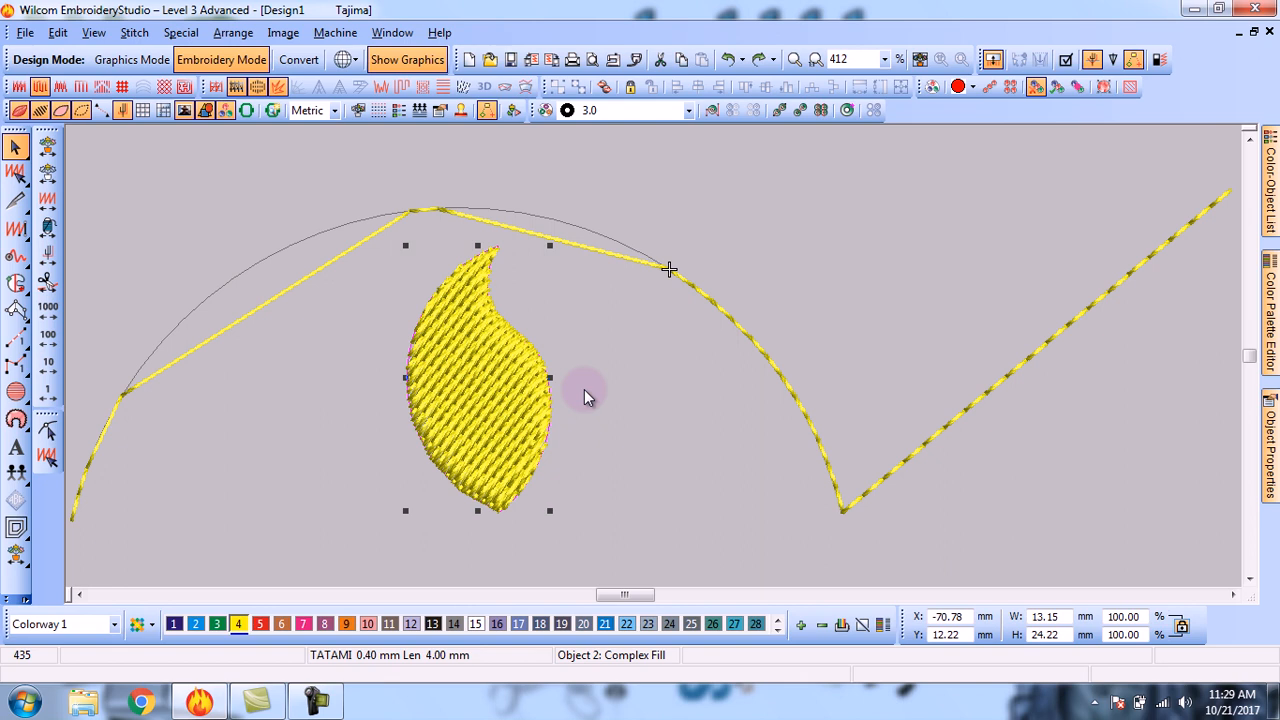
# Duplicate the tatami leaf in place and convert the copy to a Sequin Fill with 3.0 sequins
pyautogui.hotkey('ctrl', 'c')
pyautogui.hotkey('ctrl', 'v')
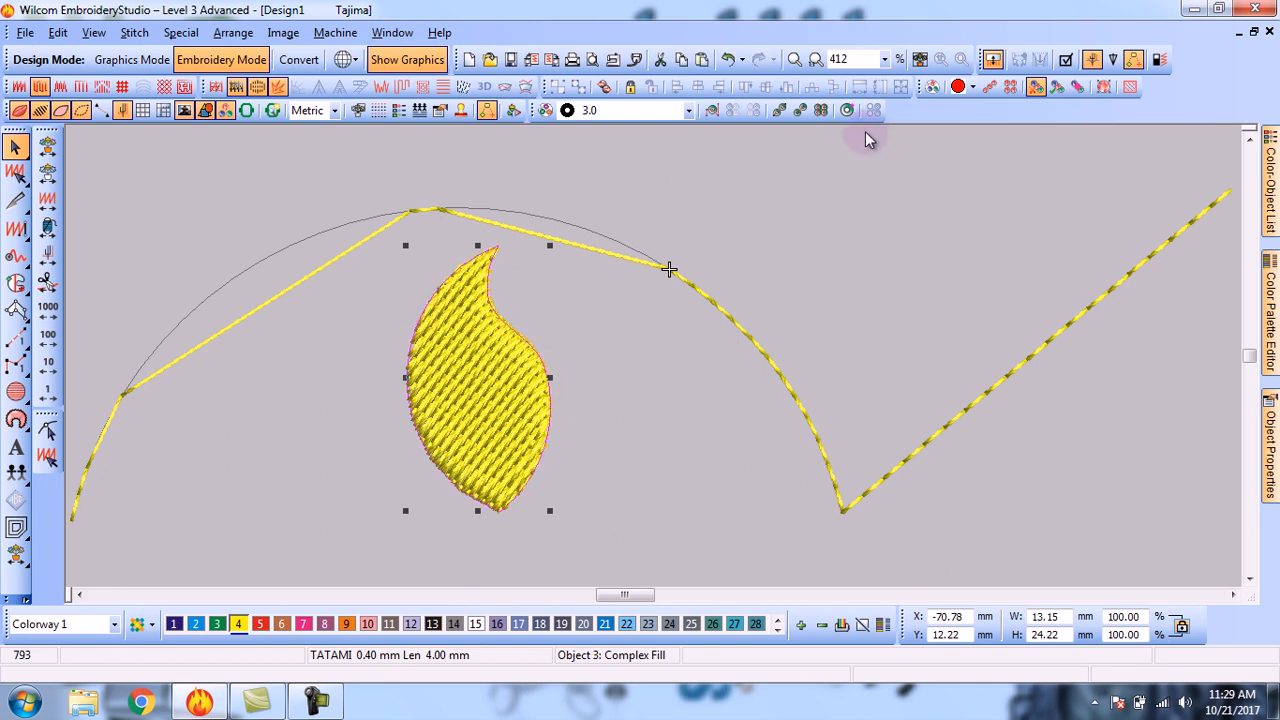
pyautogui.click(820, 111)
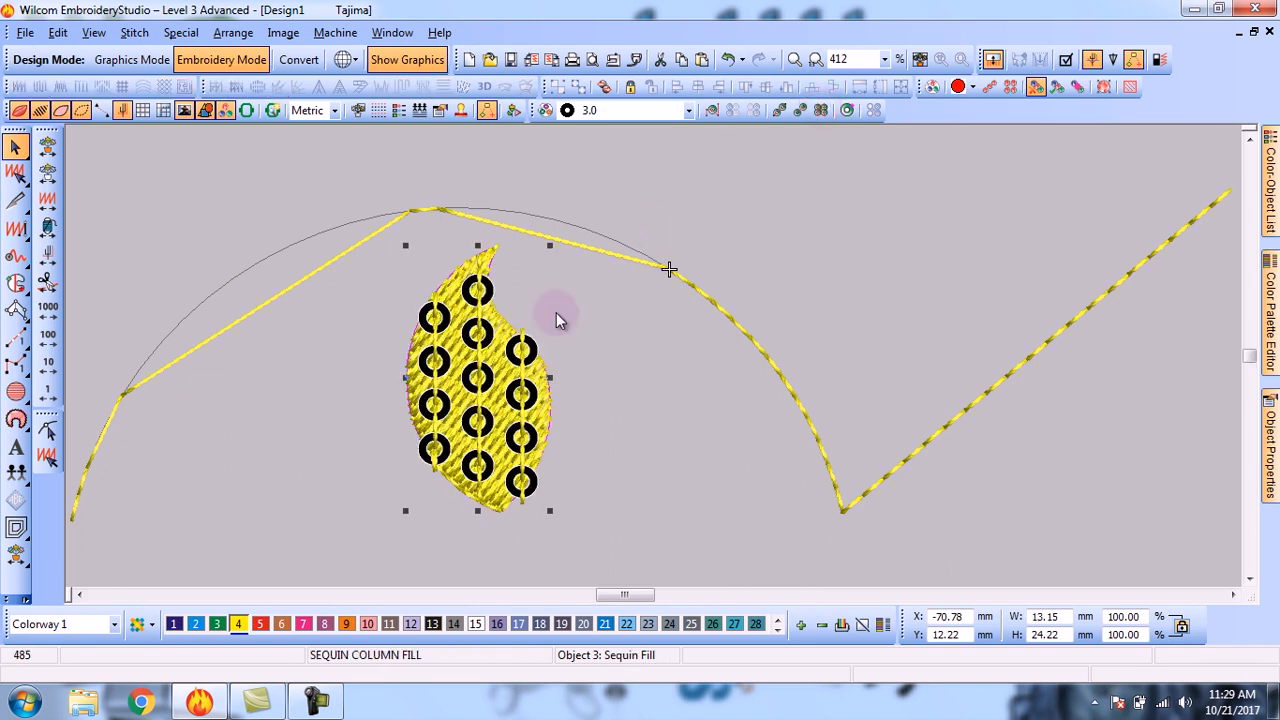